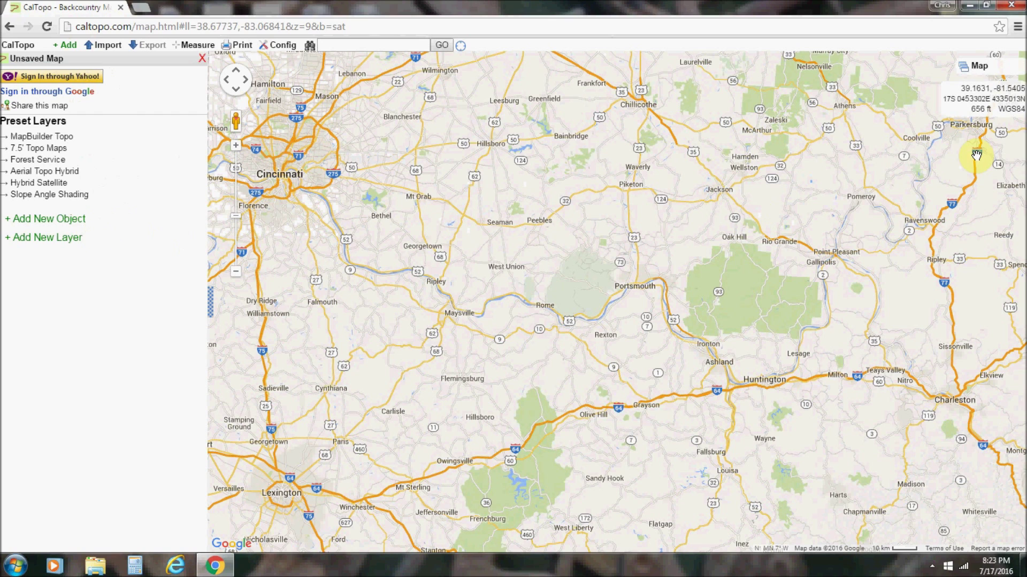
Set the base layer to Google Satellite for the Ohio River area near Portsmouth
mouse_move(977, 68)
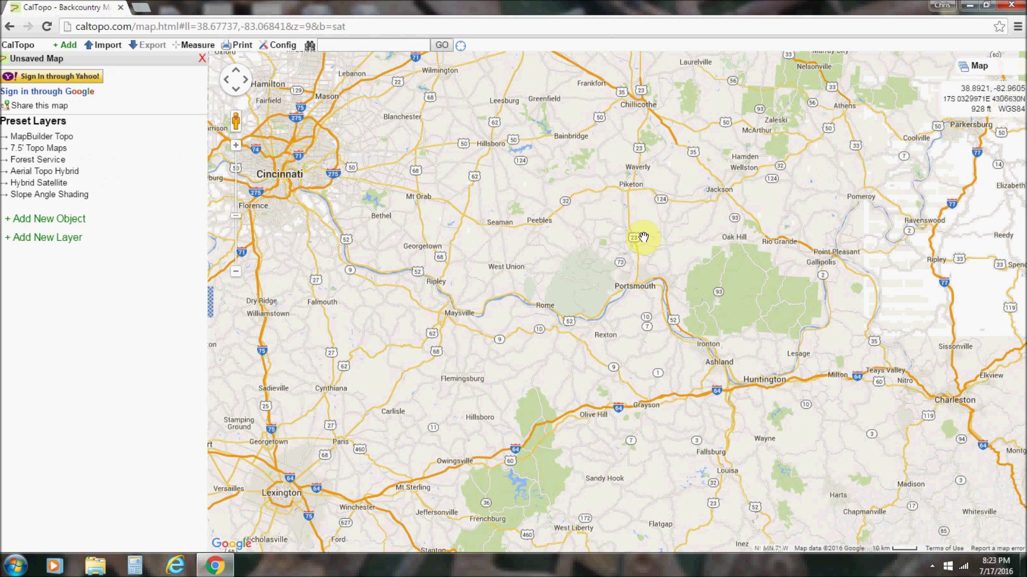
scroll(623, 298, "up", 6)
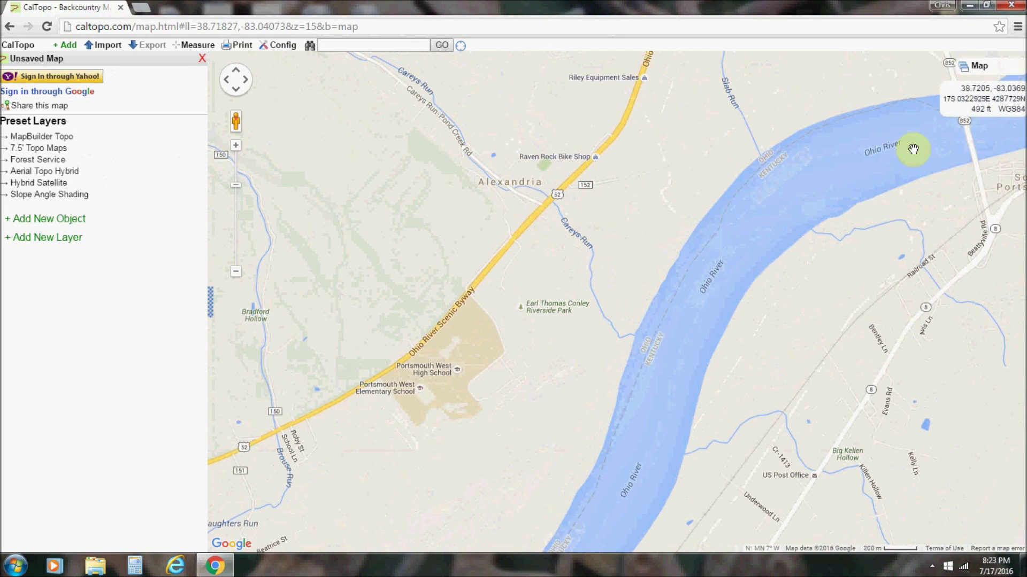
mouse_move(1004, 53)
left_click(1000, 89)
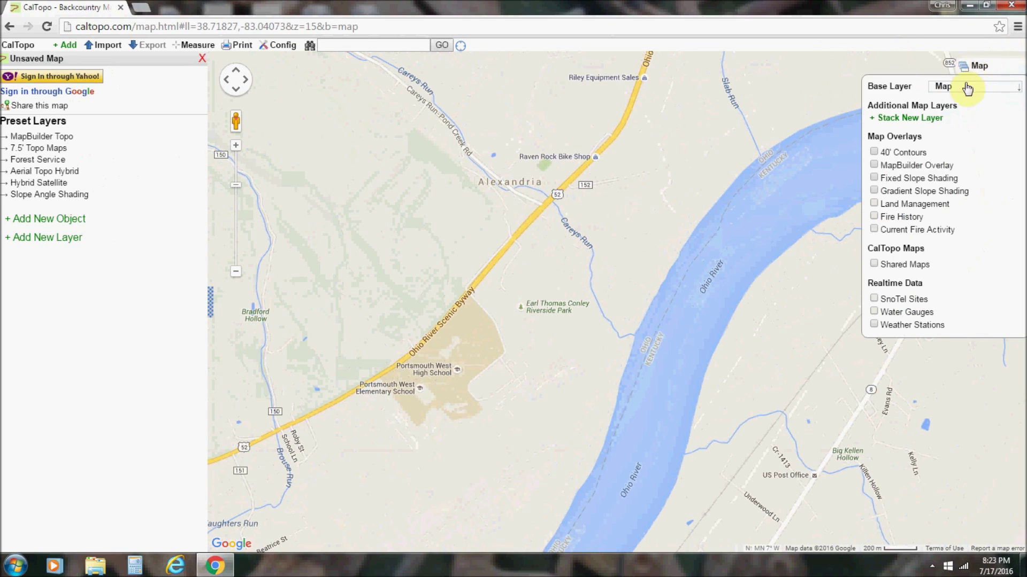
left_click(993, 90)
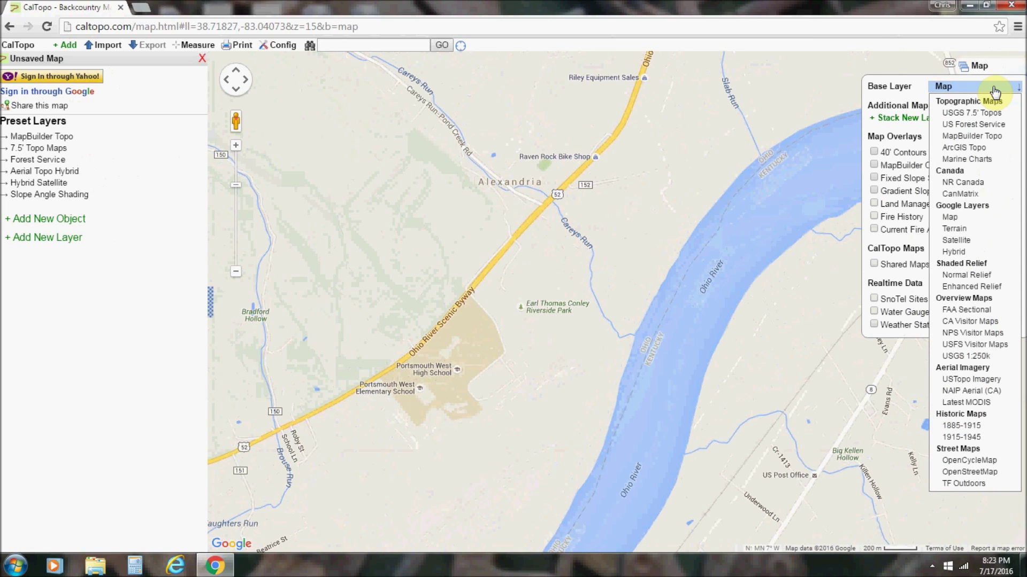
left_click(976, 240)
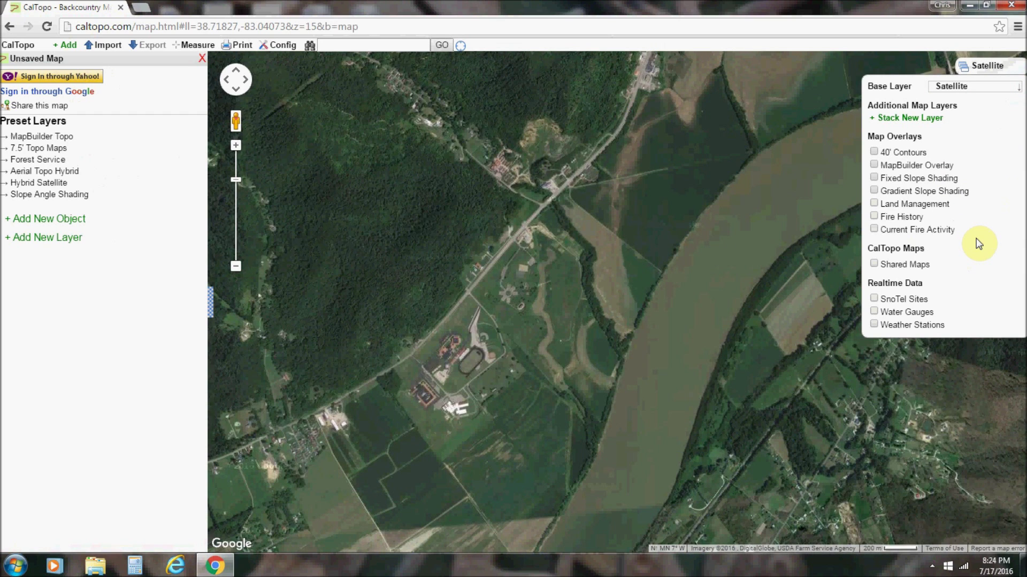
Stack a USGS 7.5' Topos layer over the satellite base layer at 100% opacity
left_click(996, 84)
left_click(995, 84)
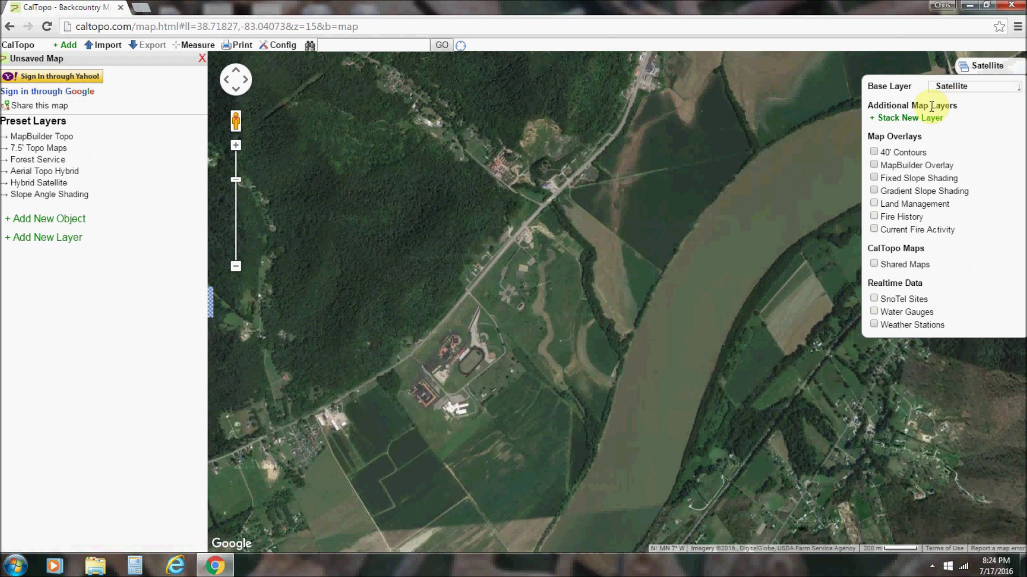
left_click(873, 119)
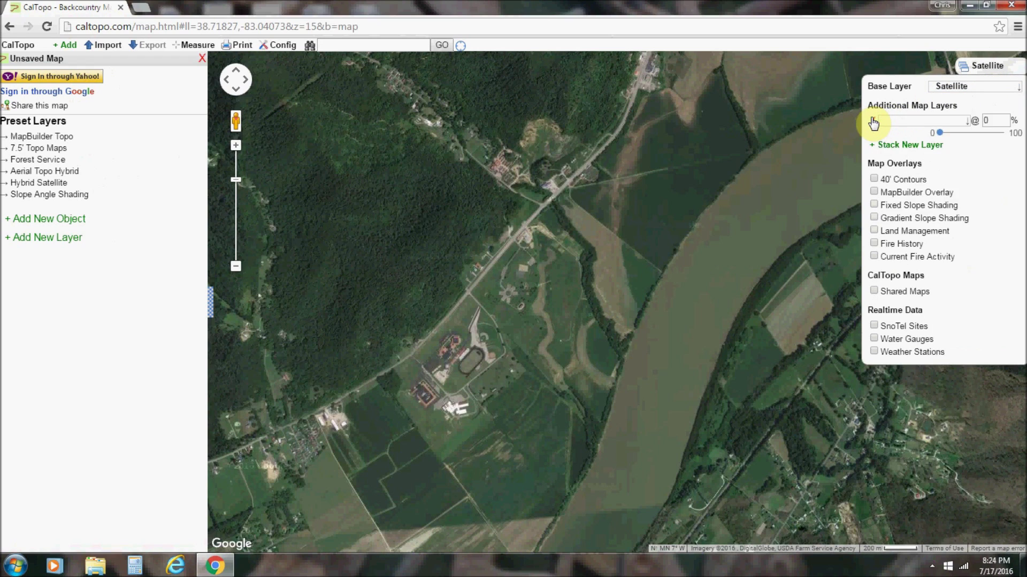
left_click(919, 124)
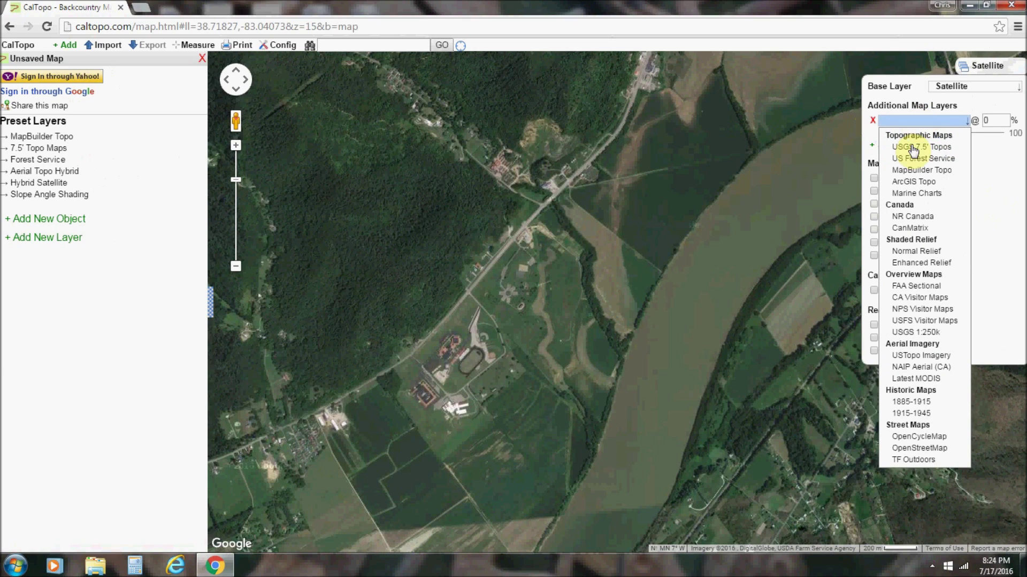
left_click(846, 129)
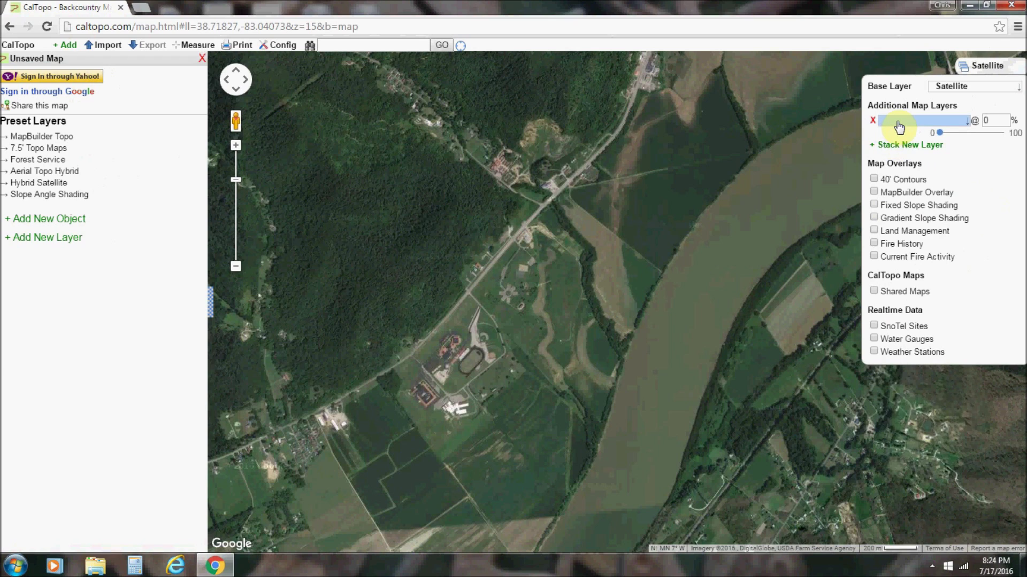
left_click(899, 125)
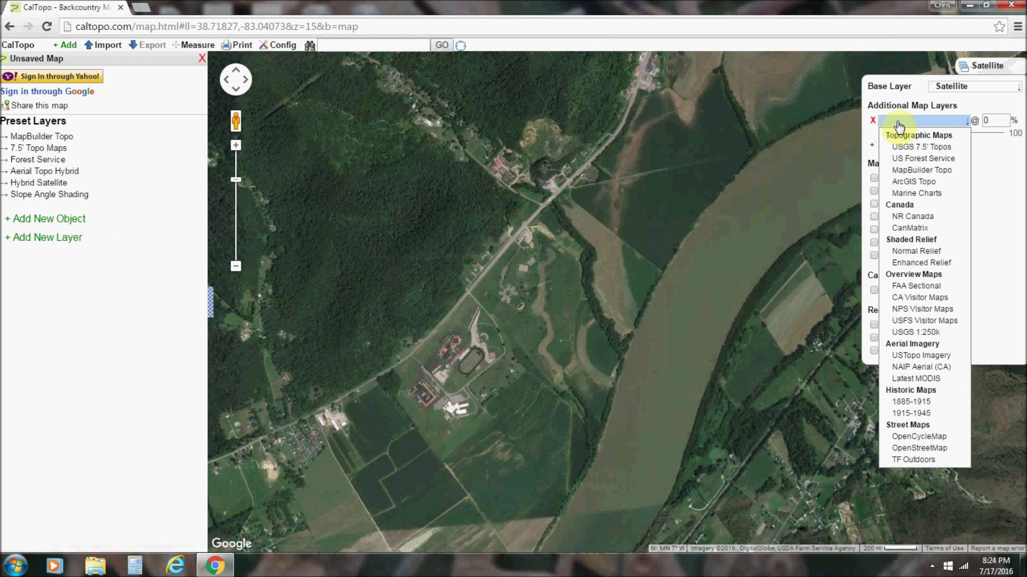
left_click(920, 148)
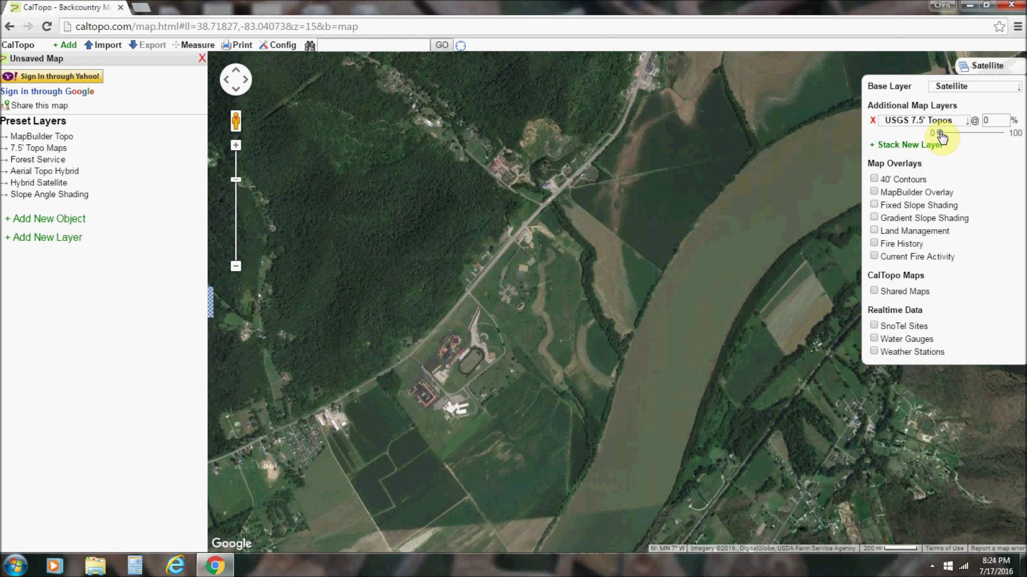
left_click_drag(941, 138, 1014, 129)
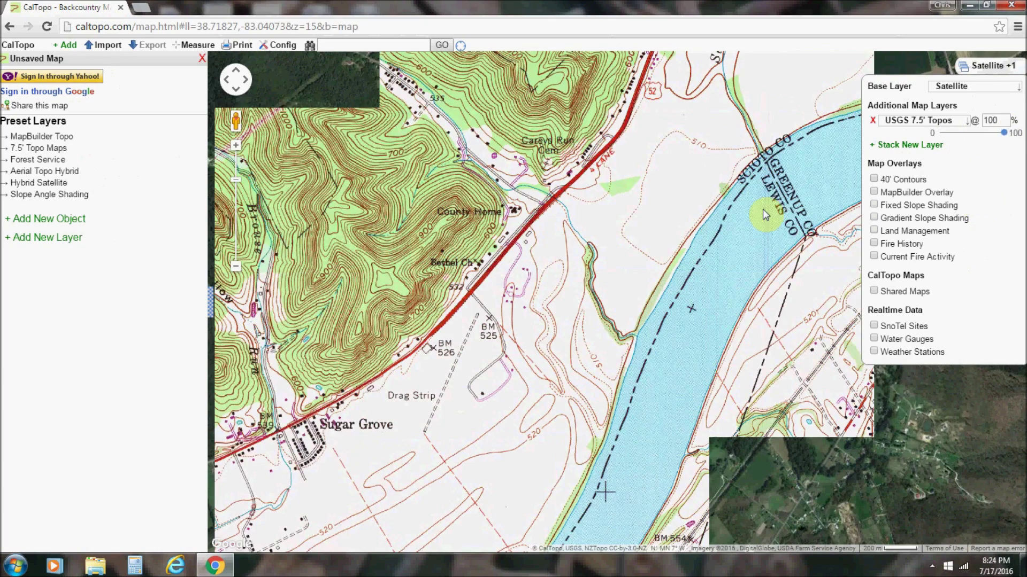
Set the USGS 7.5' Topos layer's opacity to 0% to view the satellite imagery around Pond Run
left_click_drag(575, 196, 686, 211)
scroll(607, 218, "up", 1)
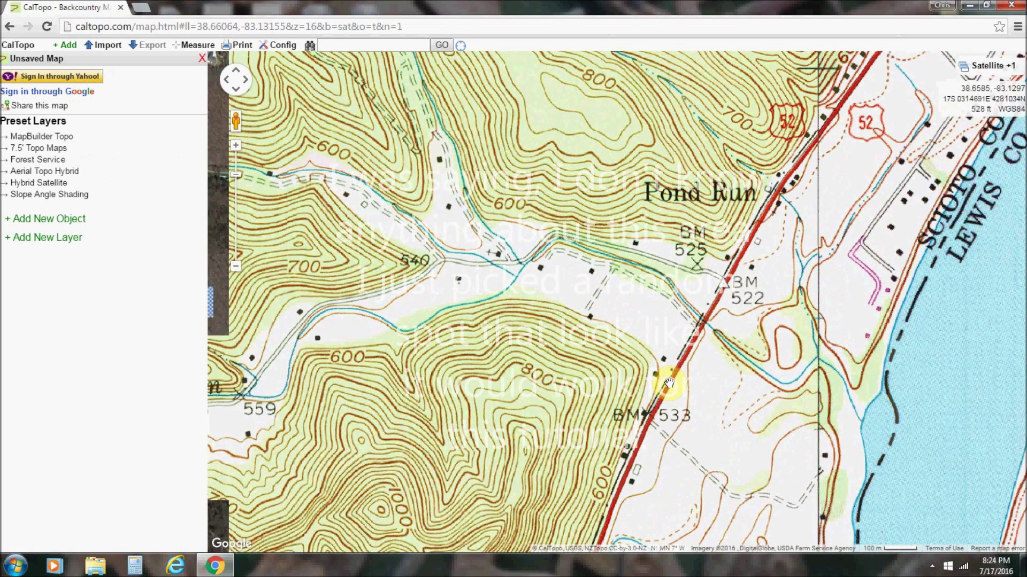
mouse_move(987, 65)
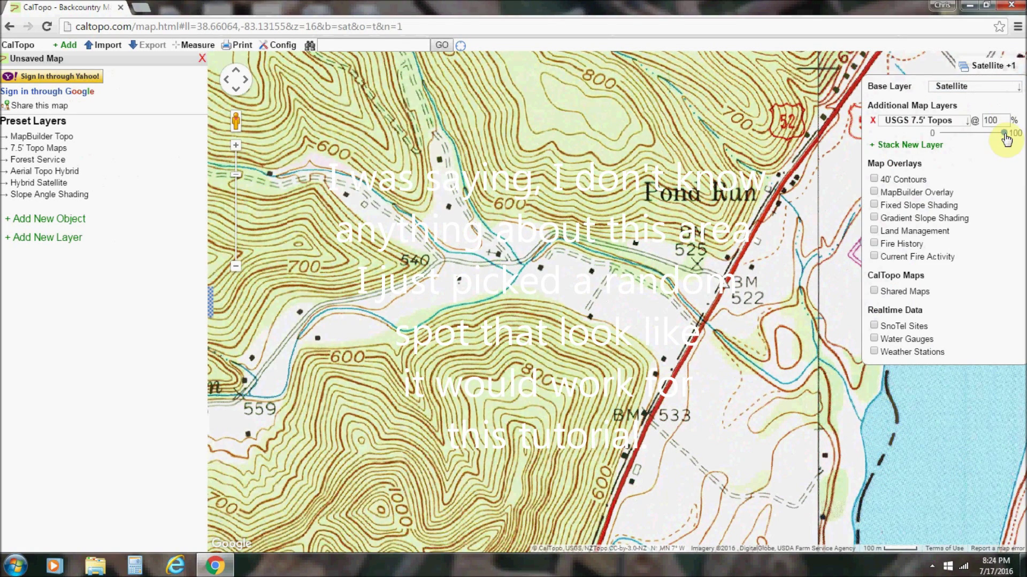
left_click_drag(1007, 138, 917, 138)
scroll(643, 304, "up", 1)
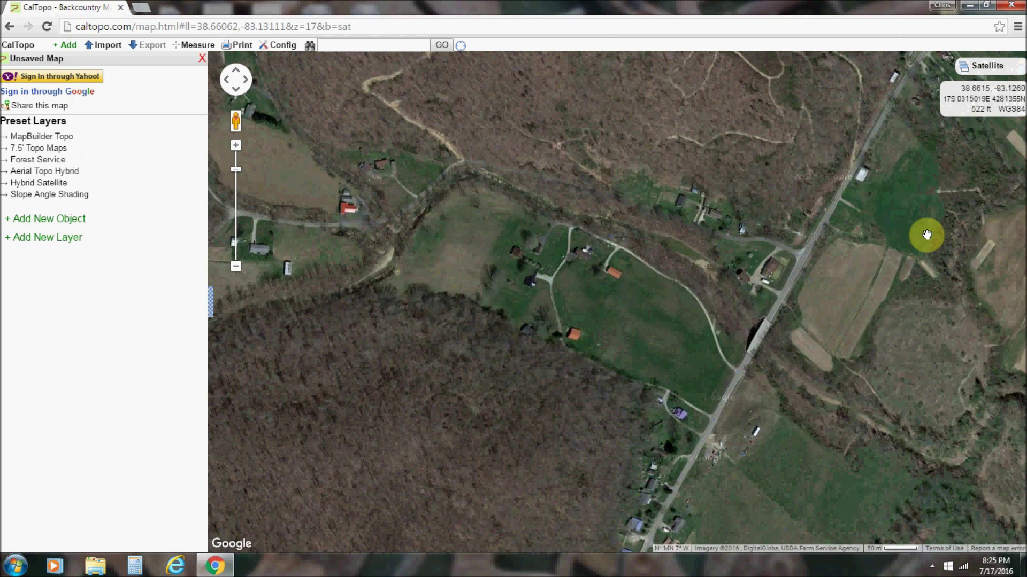
Set the USGS 7.5' Topos layer's opacity to 100% and examine the roads and buildings around Pond Run
mouse_move(980, 65)
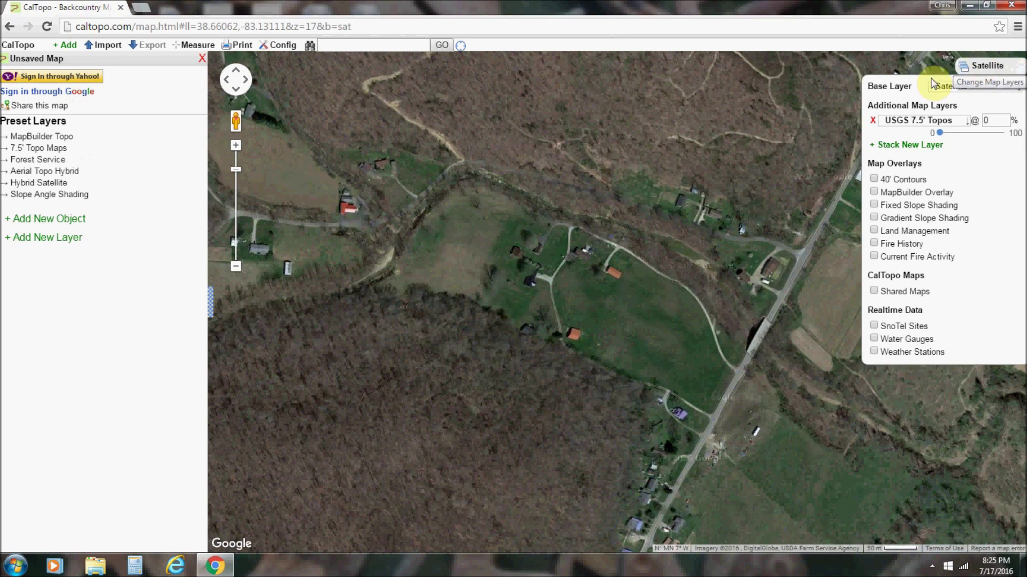
left_click(1017, 92)
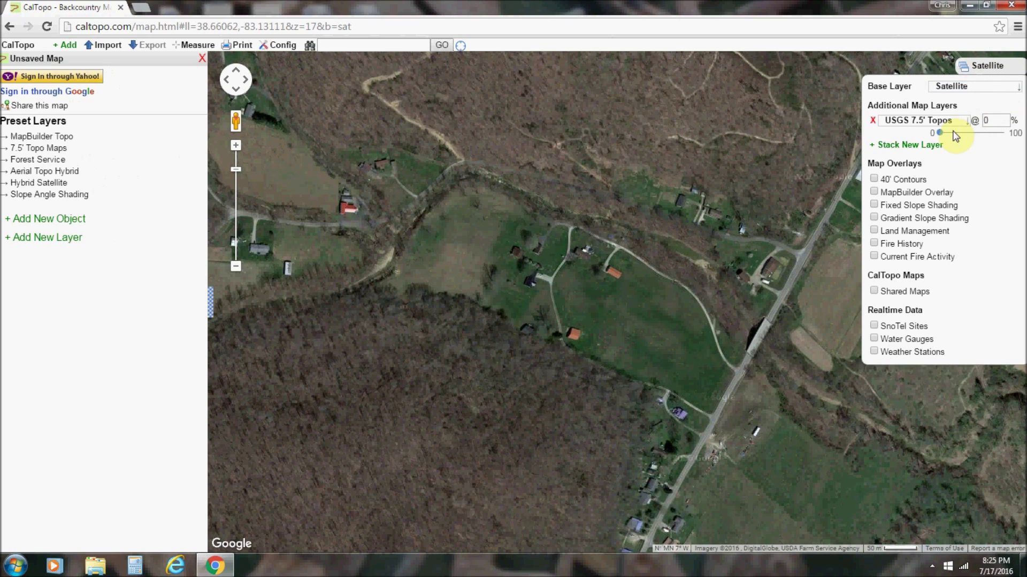
left_click_drag(940, 133, 1000, 135)
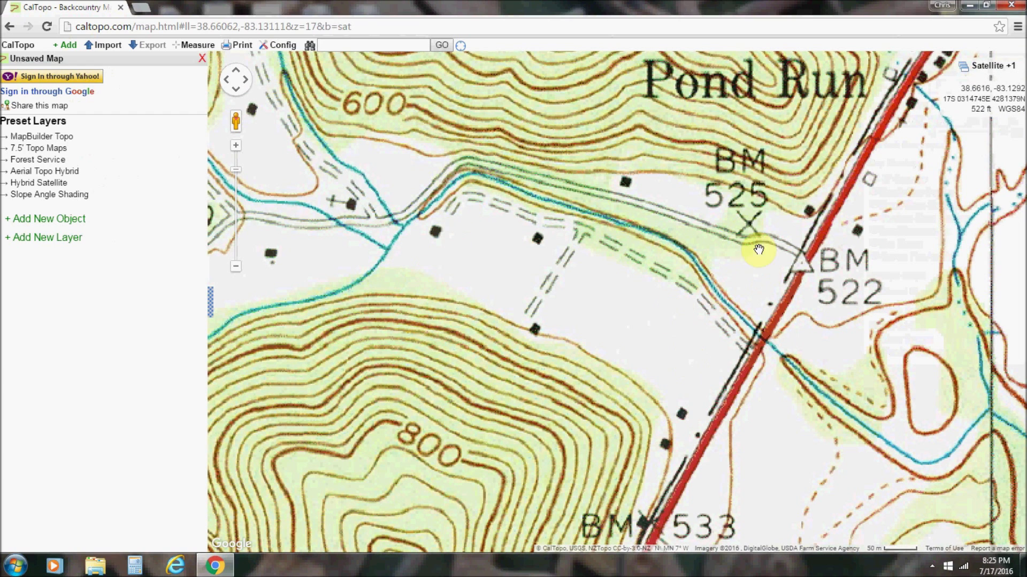
left_click_drag(685, 332, 693, 273)
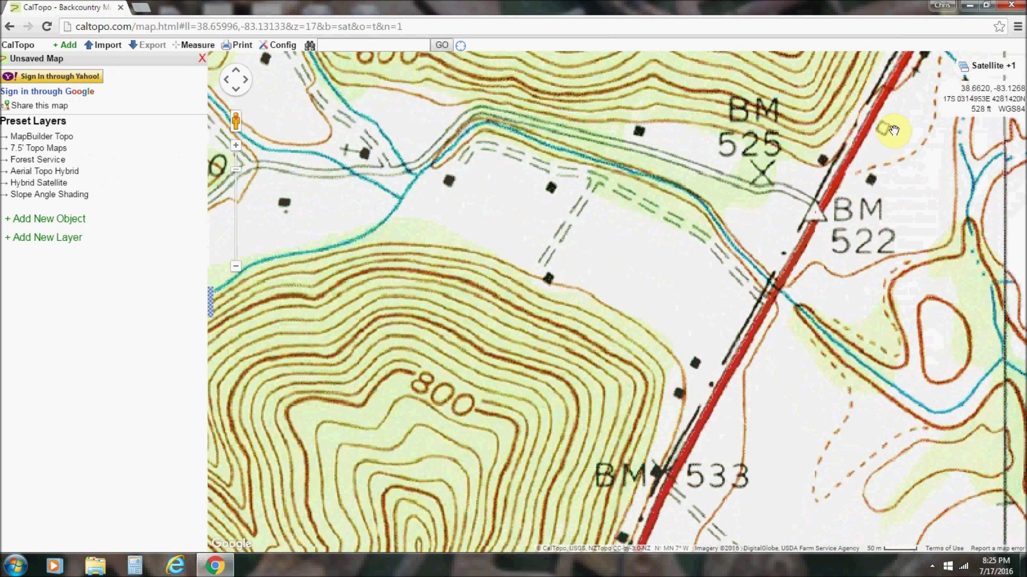
left_click_drag(704, 360, 663, 354)
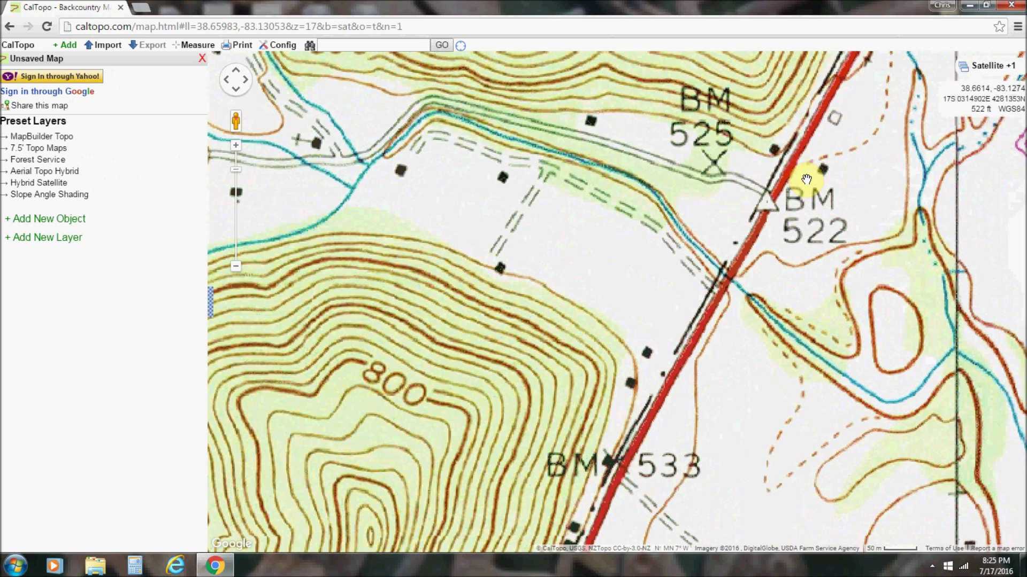
Stack the 1885-1915 historic map as a second additional layer at 100% opacity
left_click(986, 65)
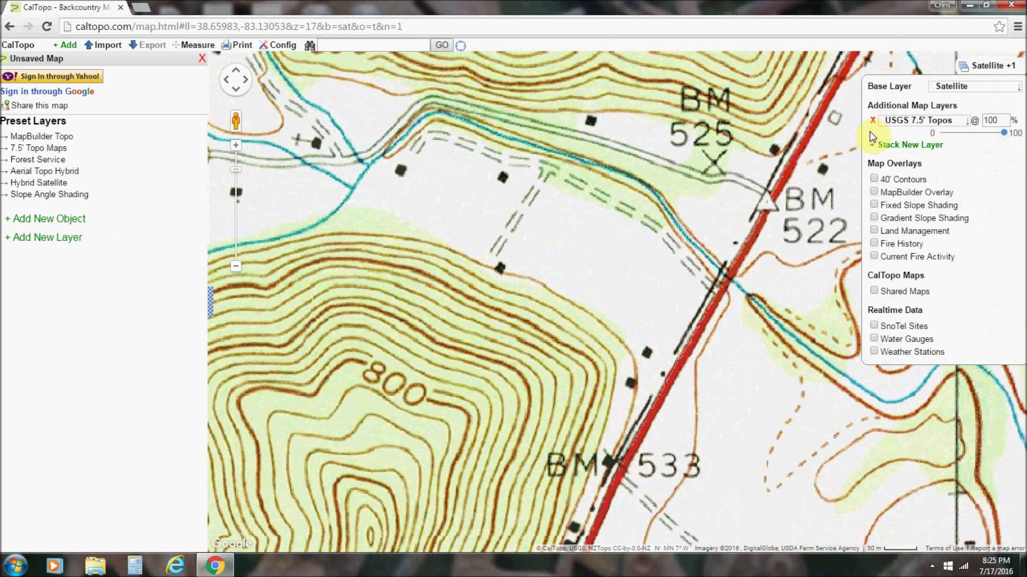
left_click(884, 145)
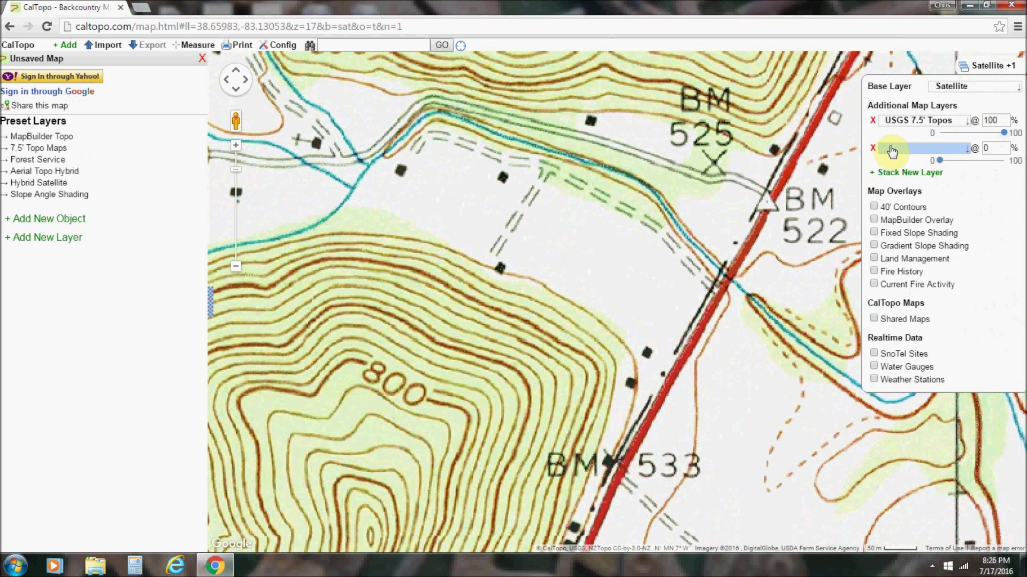
left_click(892, 155)
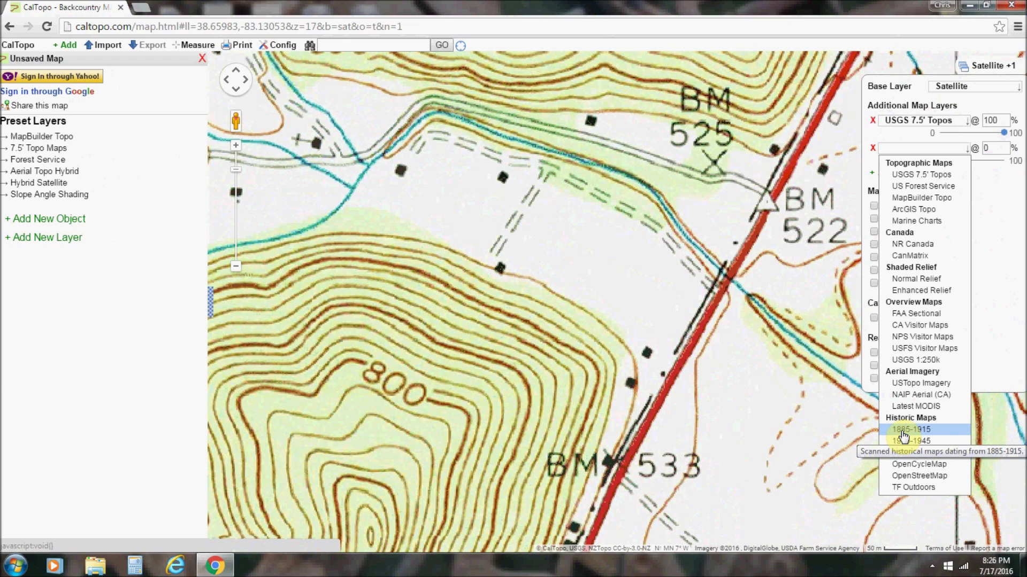
left_click(903, 431)
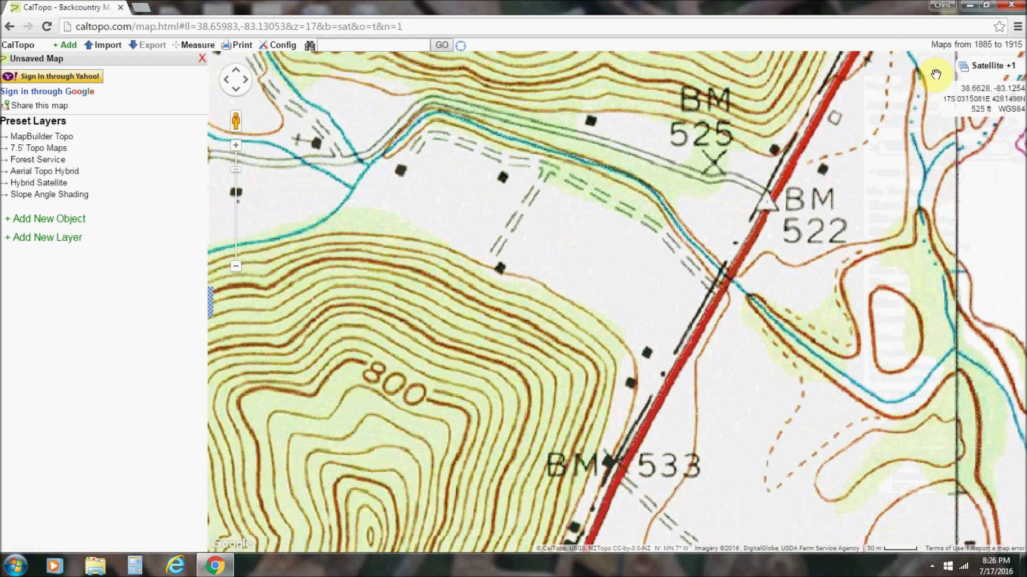
mouse_move(974, 69)
left_click_drag(939, 161, 1005, 169)
Create a new line object beside the road northeast of Pond Run and label it "Old Military Road"
scroll(593, 328, "down", 1)
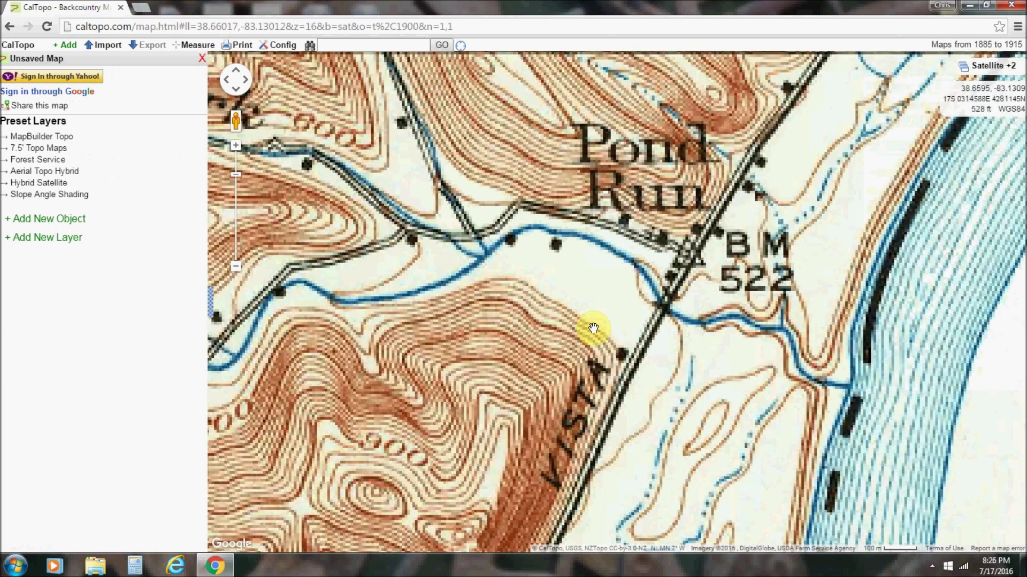
scroll(593, 328, "down", 1)
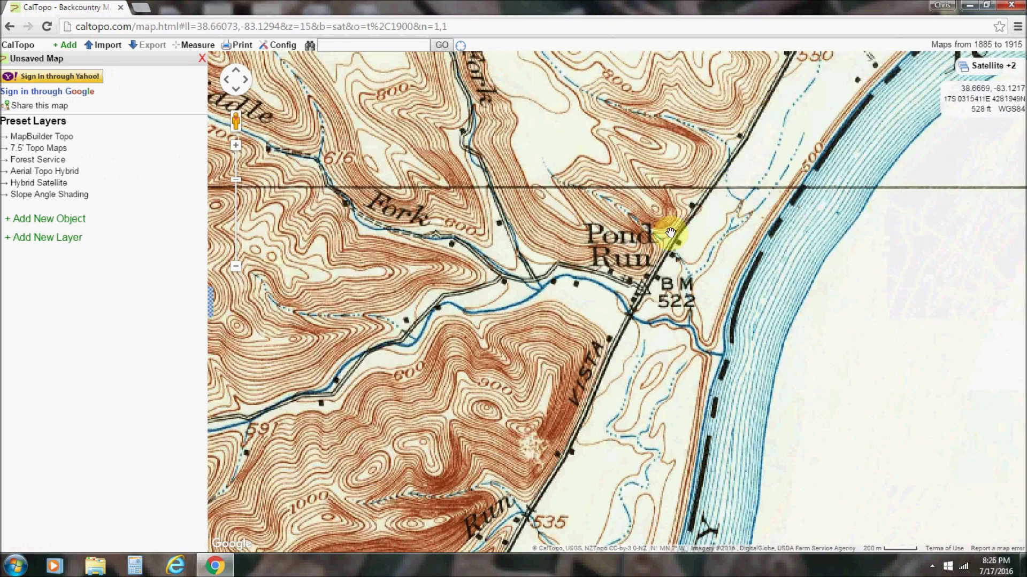
right_click(732, 155)
mouse_move(739, 168)
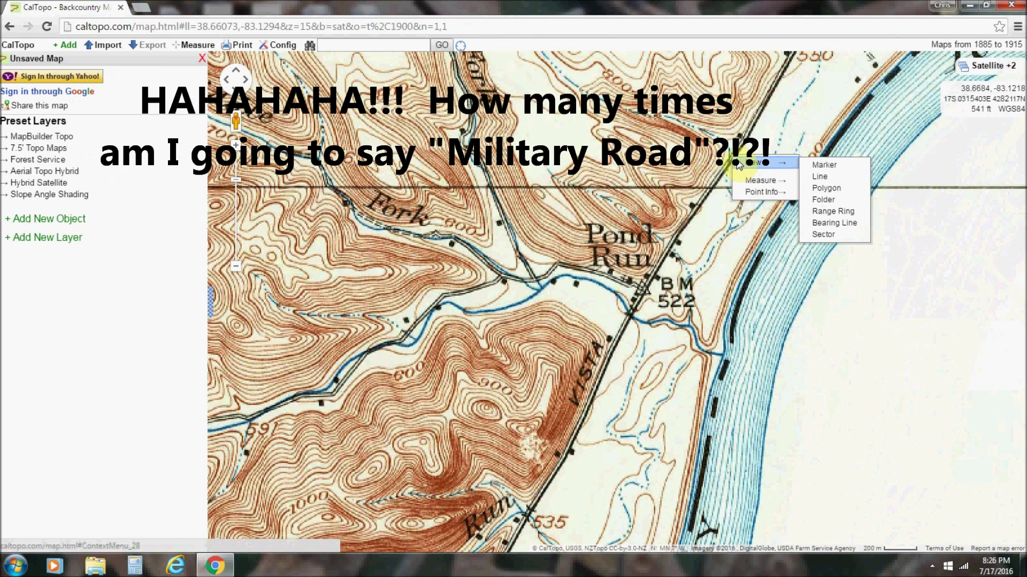
left_click(824, 176)
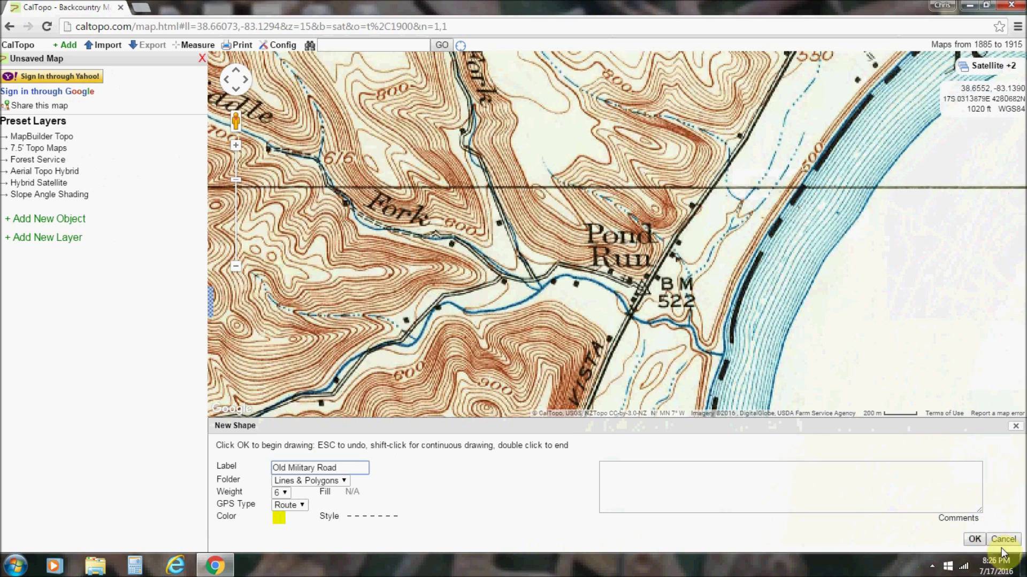
left_click(653, 477)
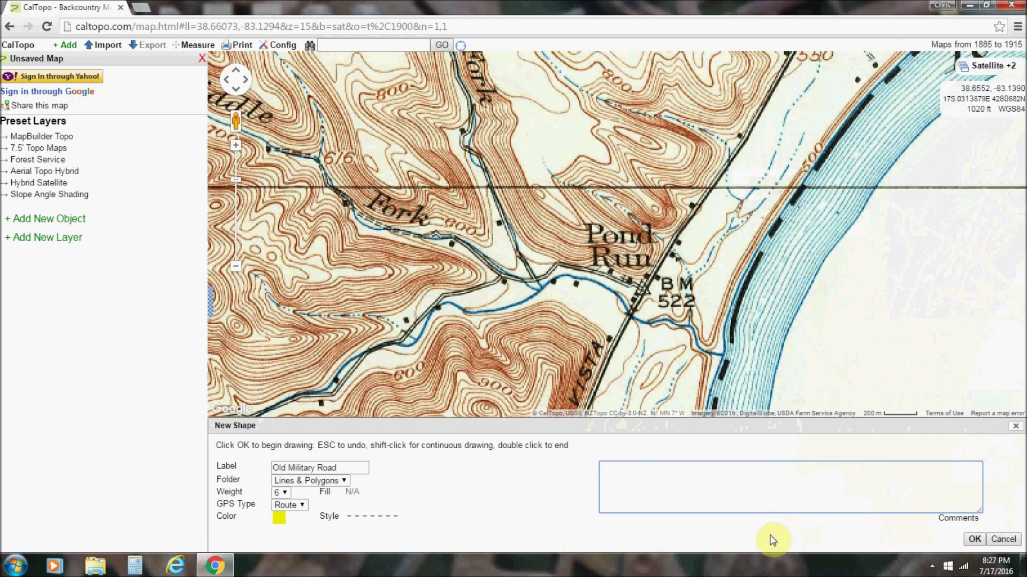
Give the line the yellow color F0F000 and the basic dashed line style
left_click(280, 520)
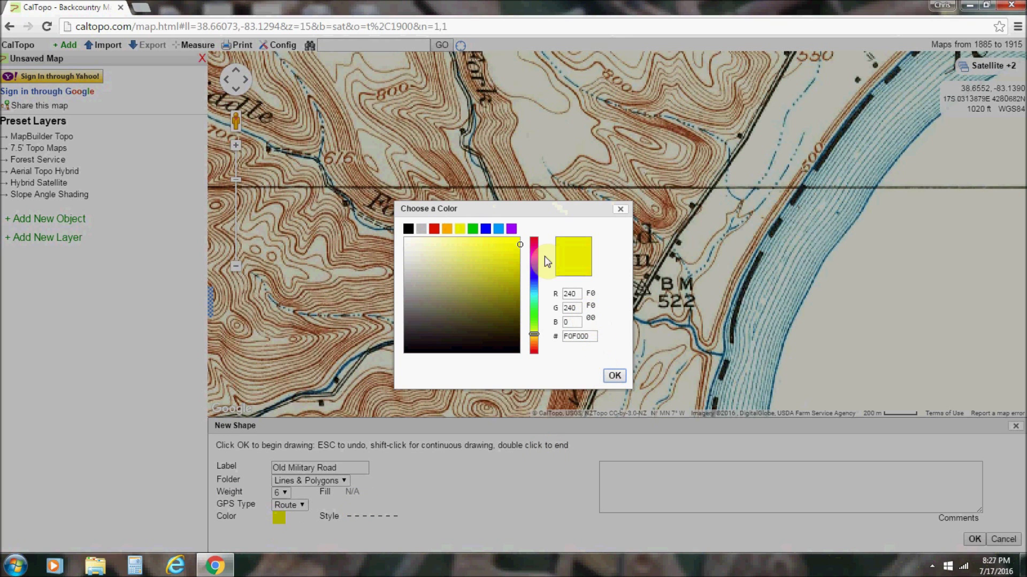
left_click(615, 376)
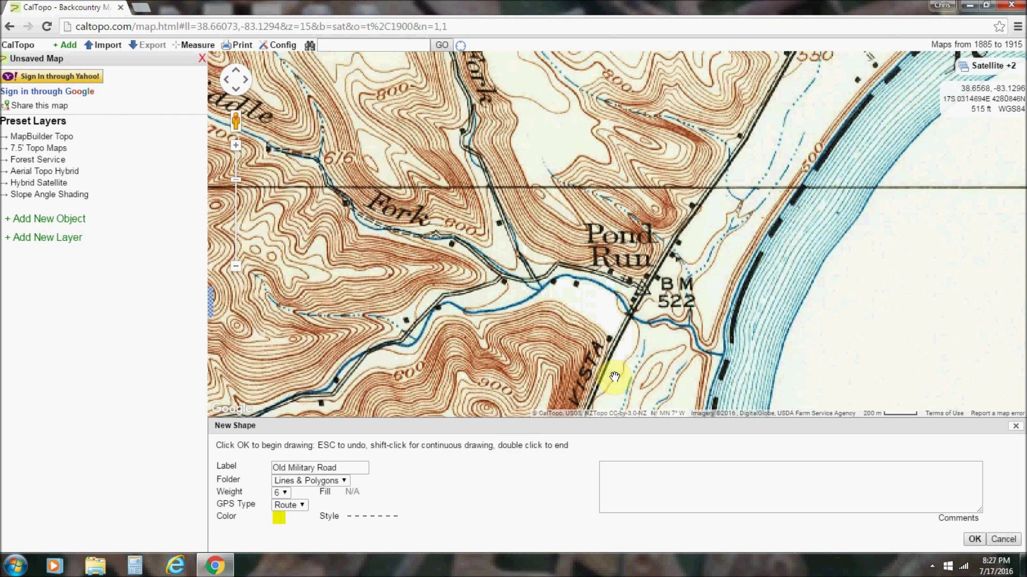
left_click(356, 518)
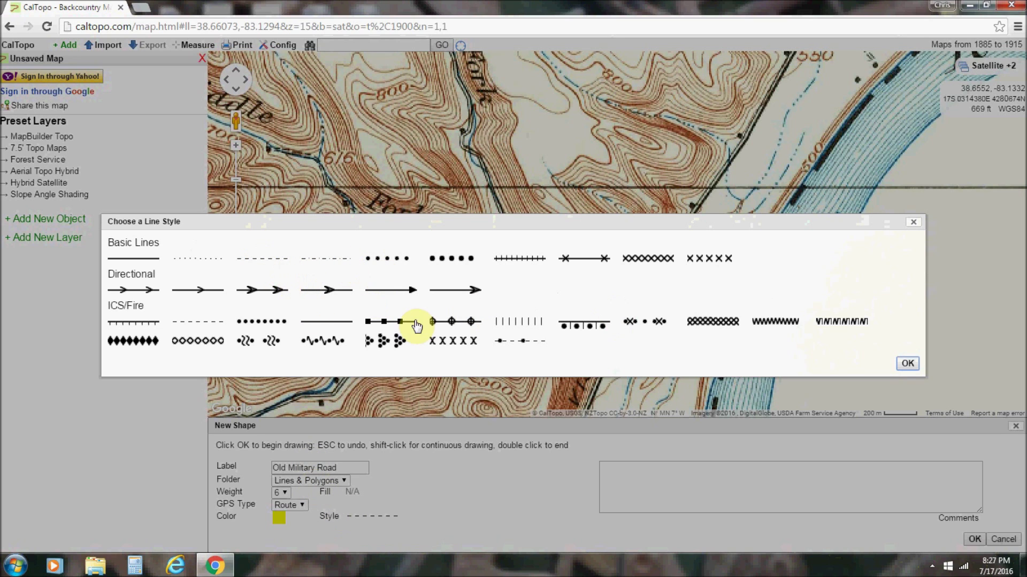
left_click(271, 259)
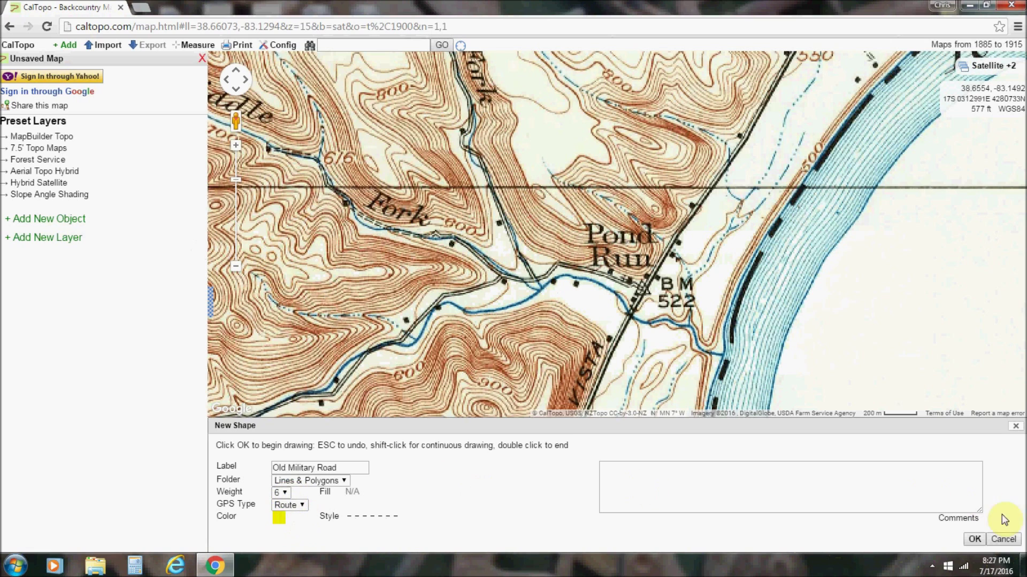
Trace the Old Military Road line about 2.98 km along the historic road, from northeast of Pond Run through the settlement to the southwest
left_click(971, 540)
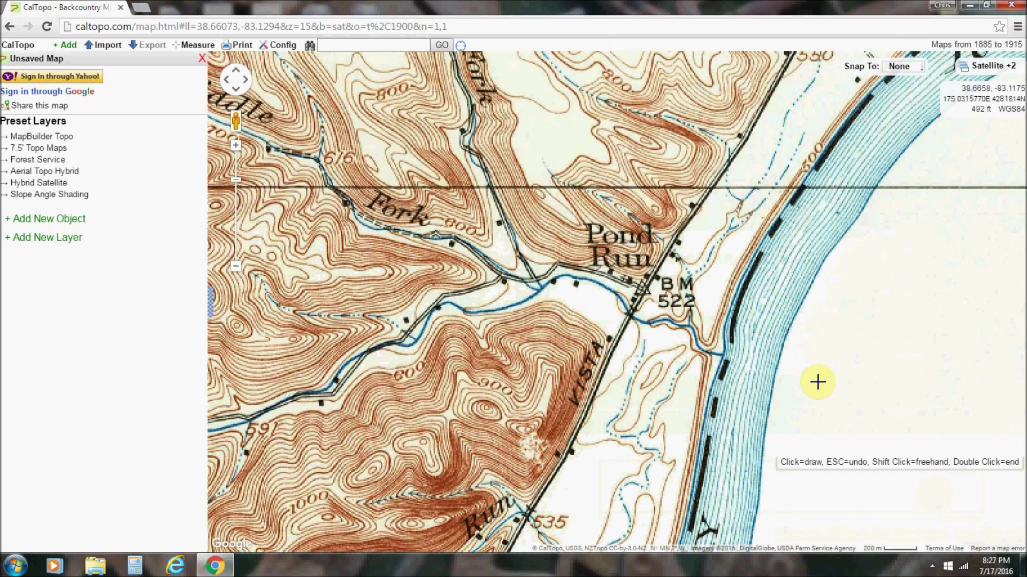
left_click(769, 92)
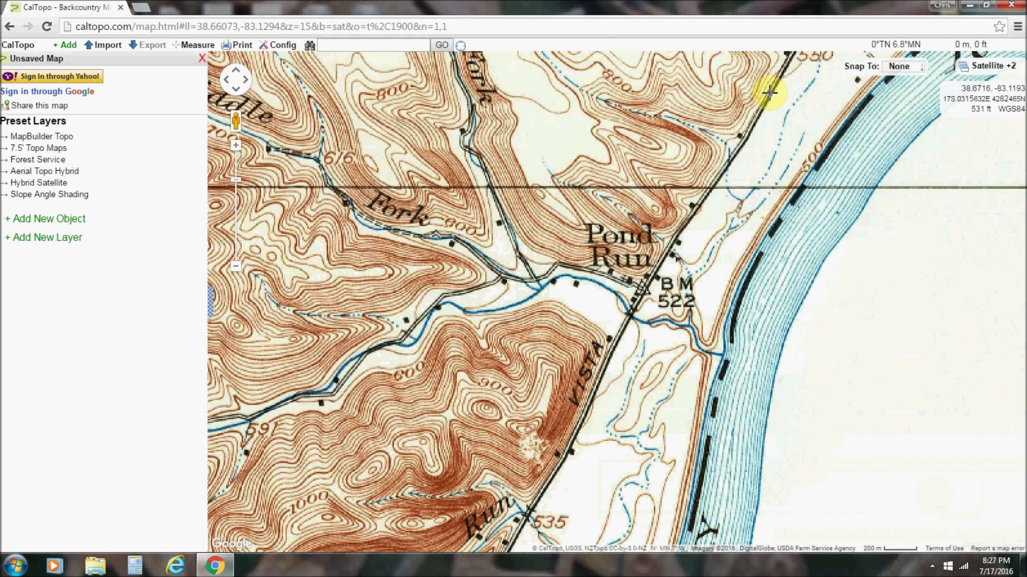
left_click(636, 296)
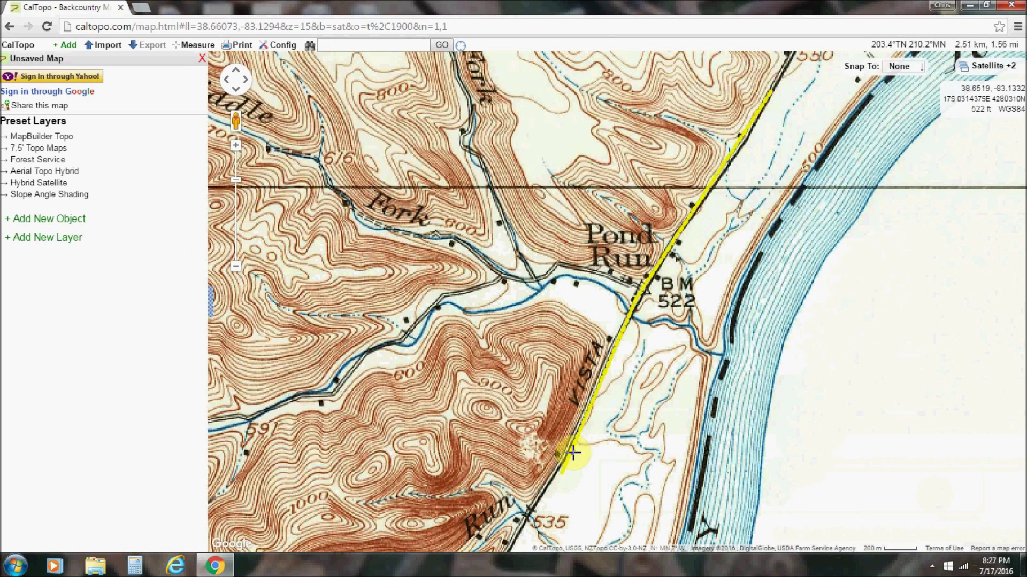
double_click(516, 539)
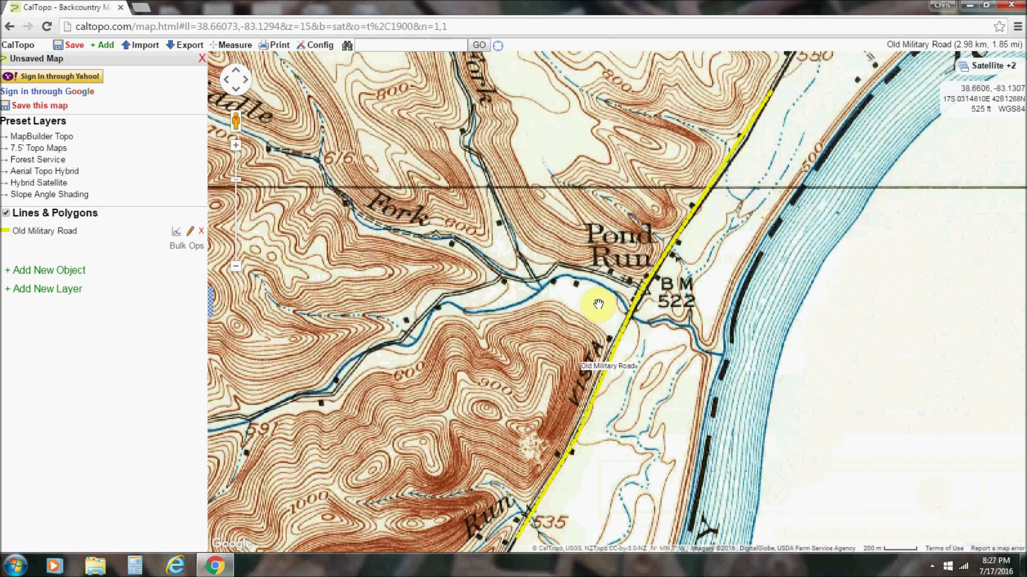
Set the 1885-1915 layer's opacity to 0% and compare the traced line with the USGS 7.5' topo around Pond Run
scroll(598, 304, "up", 1)
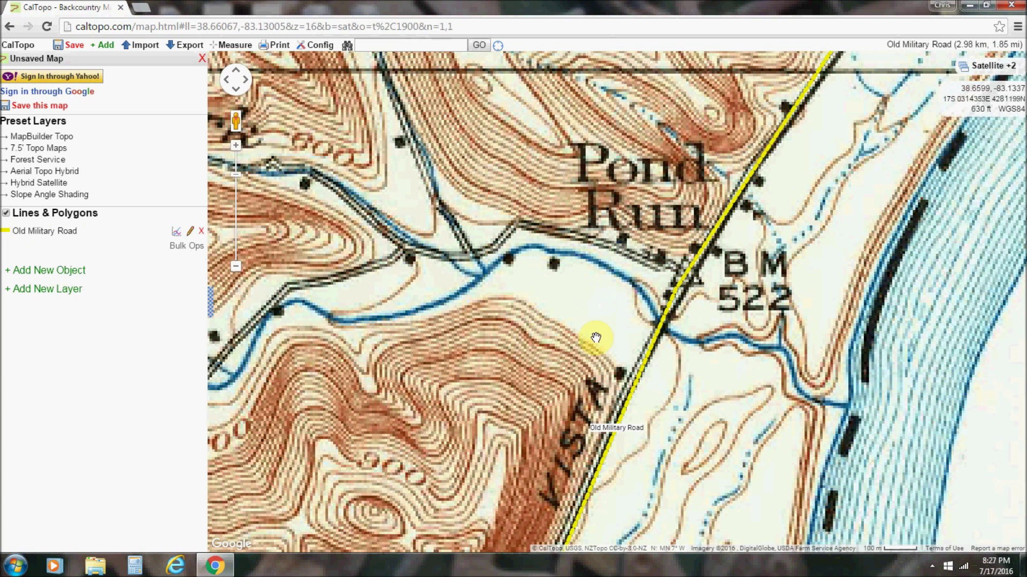
mouse_move(1001, 44)
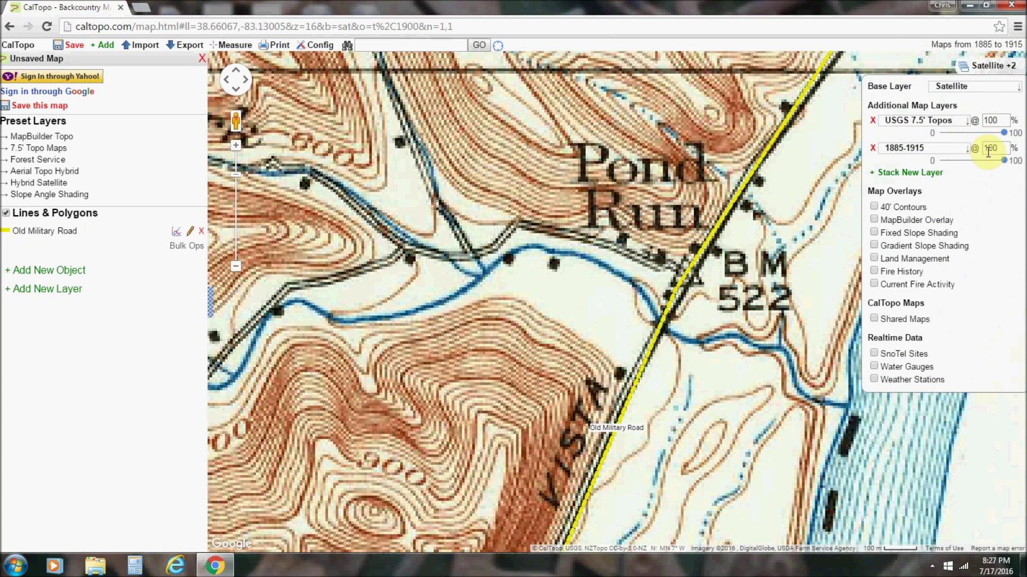
left_click_drag(1002, 161, 939, 161)
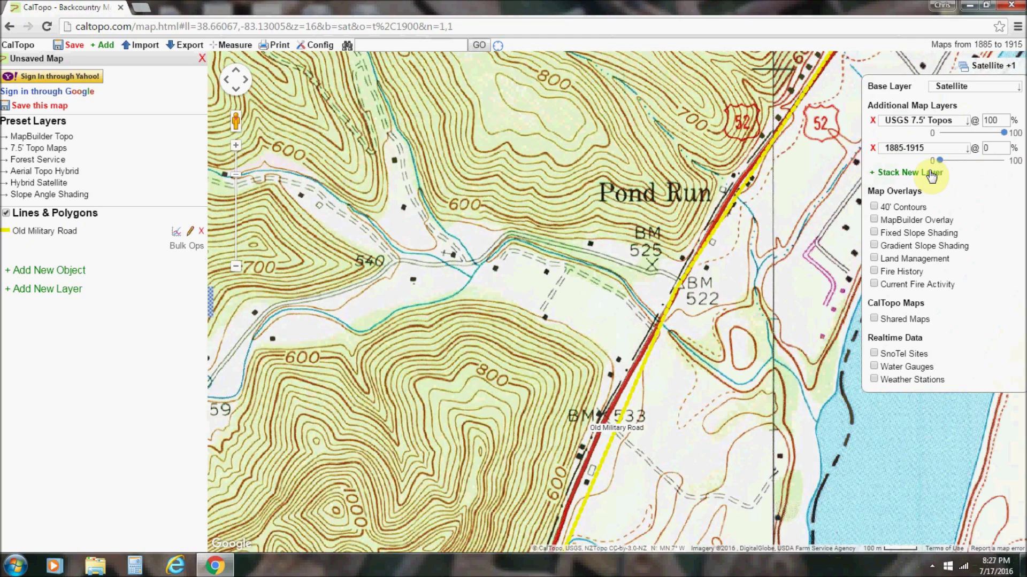
scroll(608, 352, "up", 1)
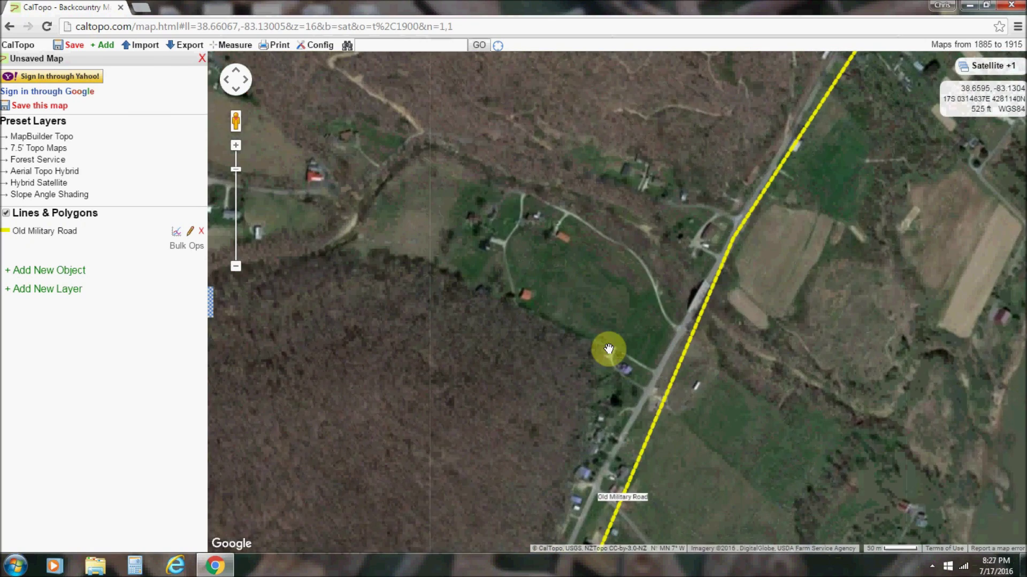
right_click(682, 291)
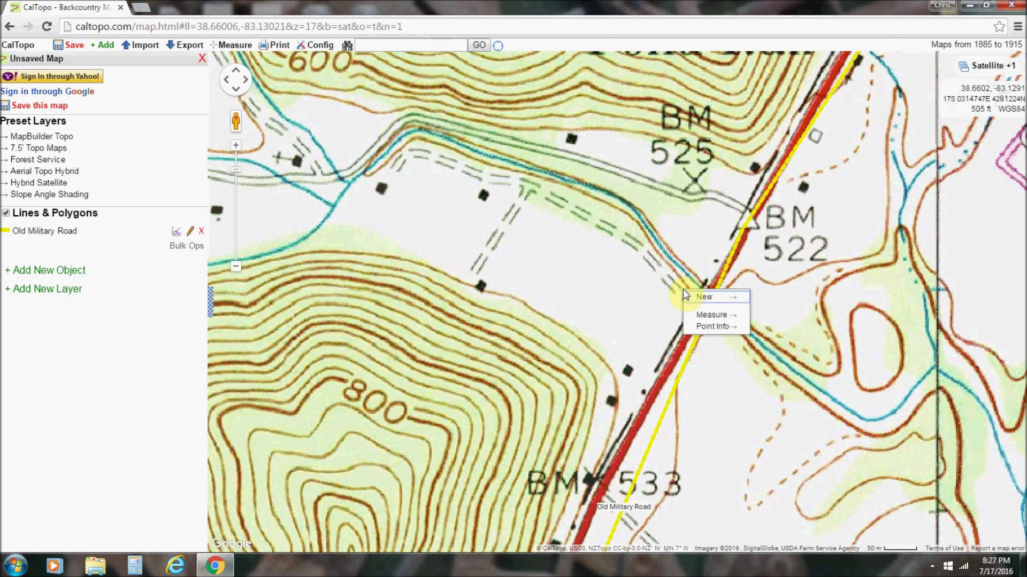
mouse_move(719, 303)
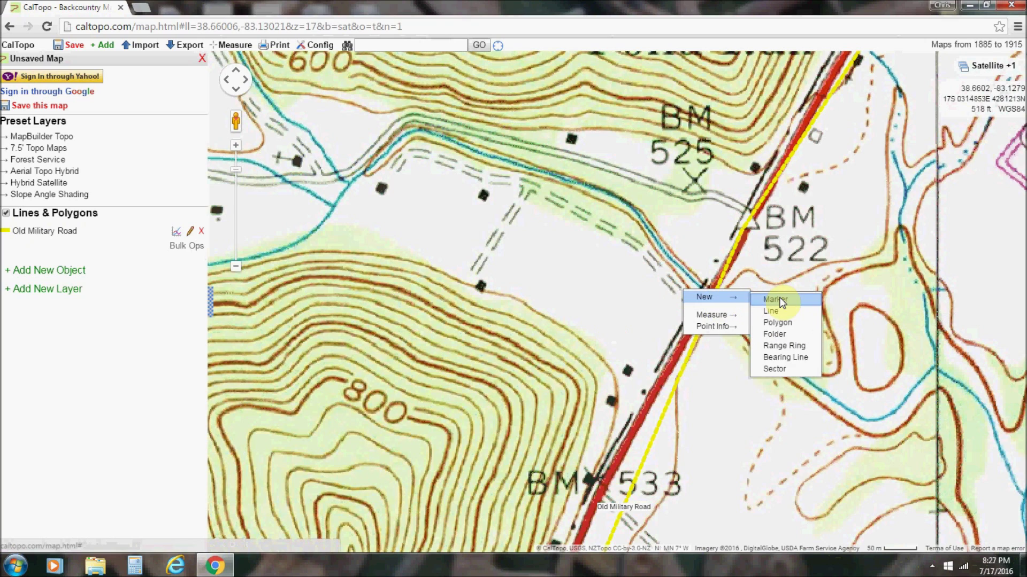
left_click(692, 223)
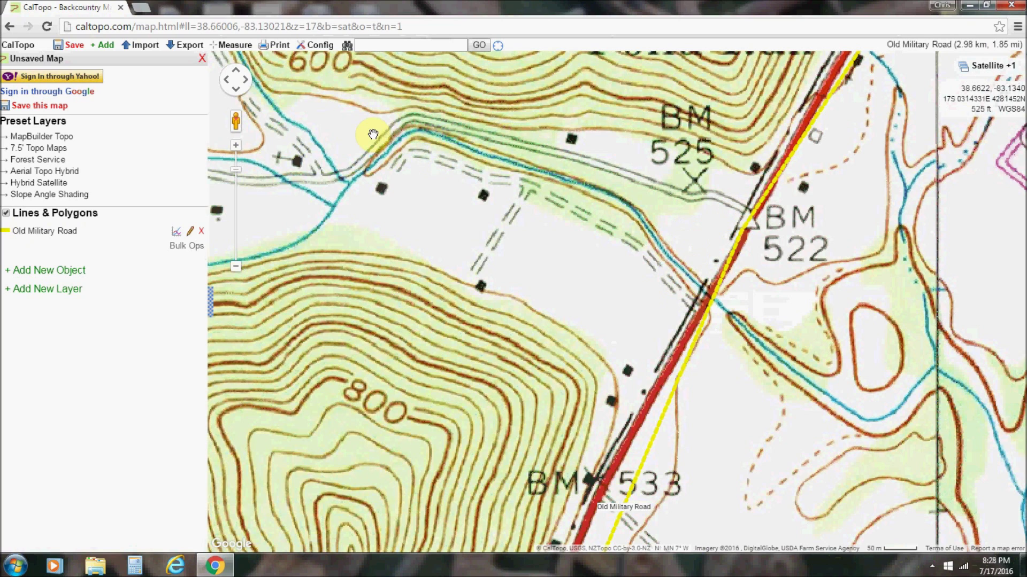
left_click(225, 47)
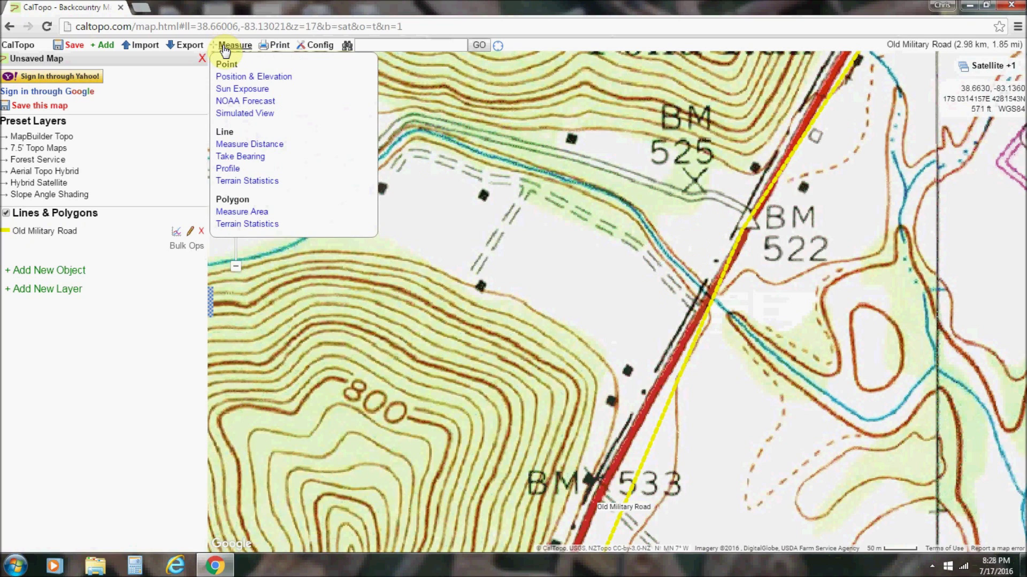
Measure the distance from the Old Military Road line, just south of the creek crossing, northwest into the open field
right_click(678, 343)
mouse_move(711, 371)
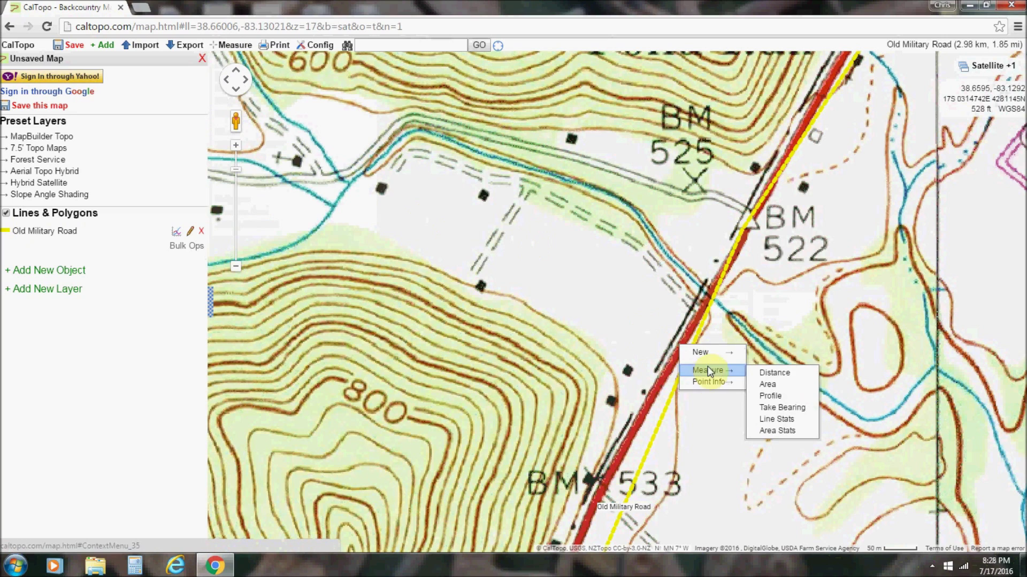
left_click(770, 372)
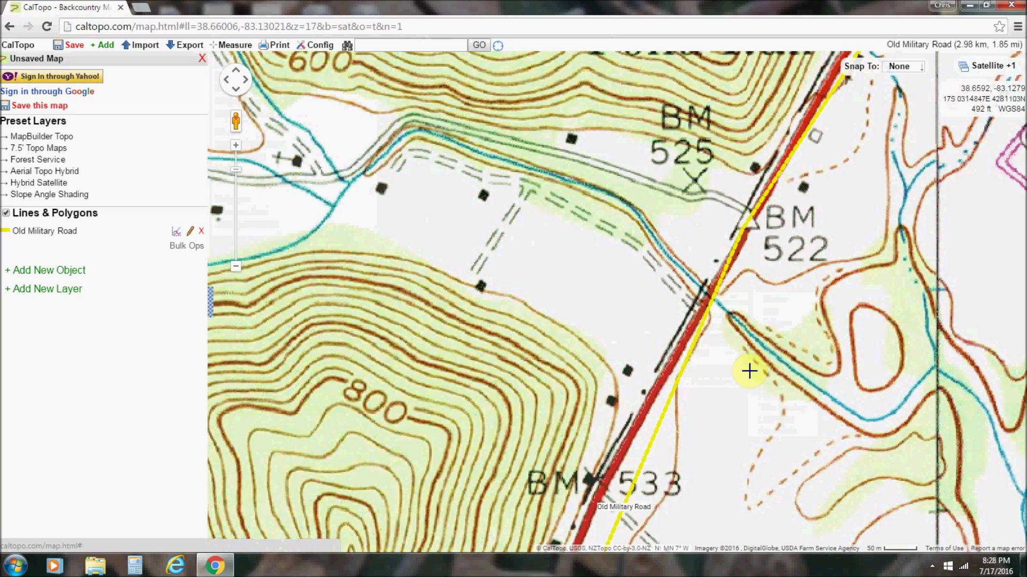
left_click(686, 352)
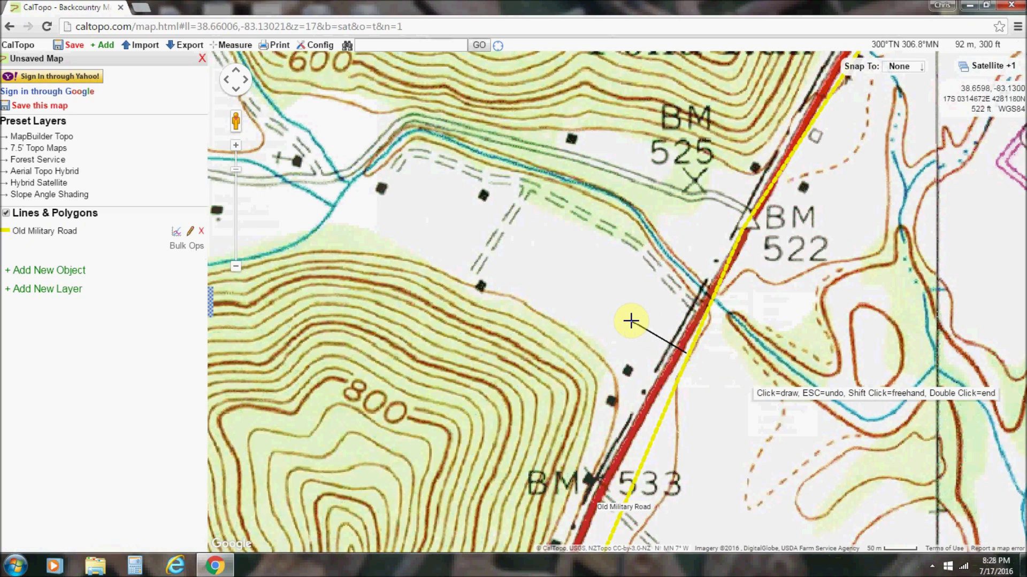
mouse_move(986, 65)
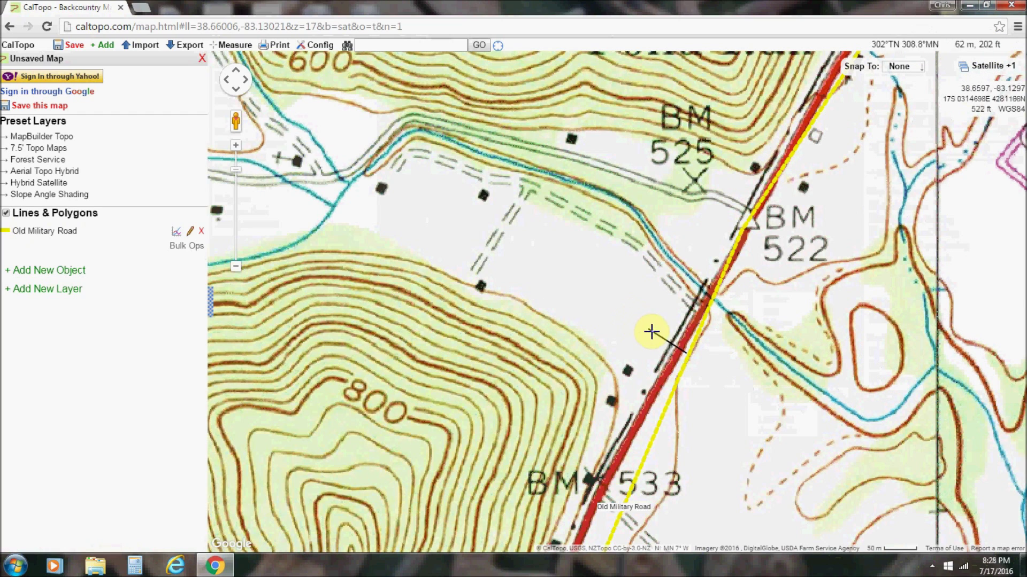
double_click(689, 359)
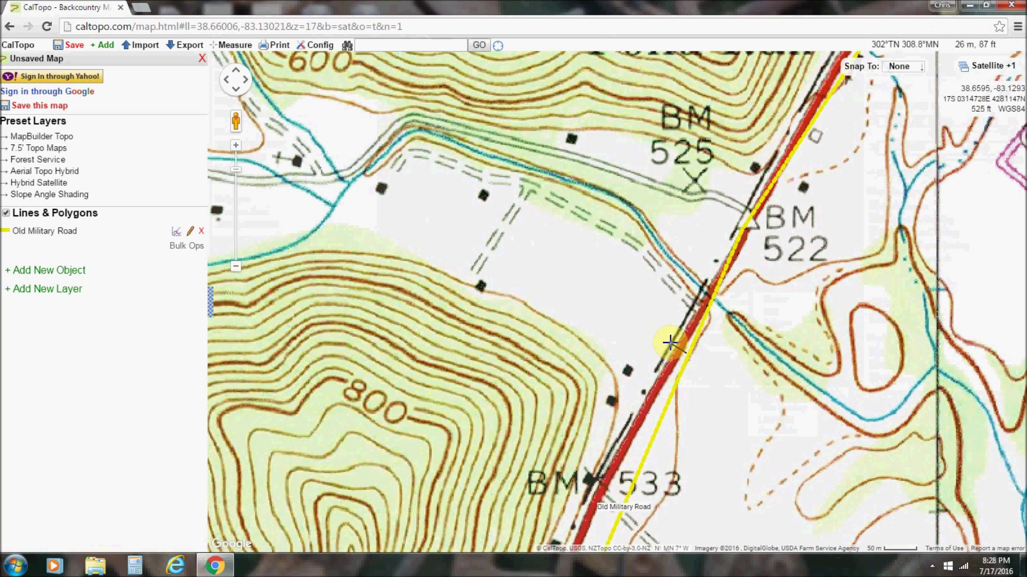
double_click(603, 293)
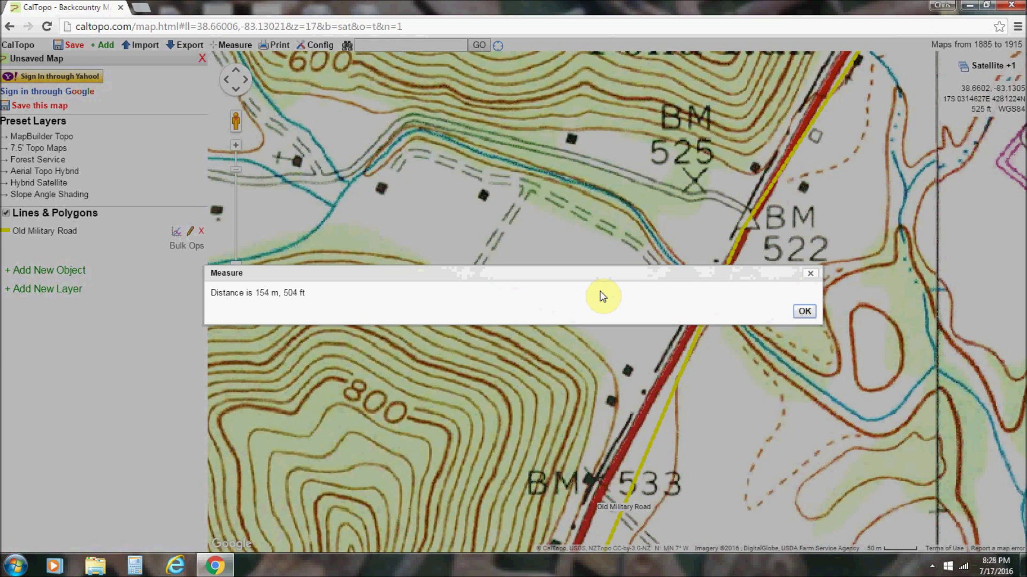
left_click(805, 313)
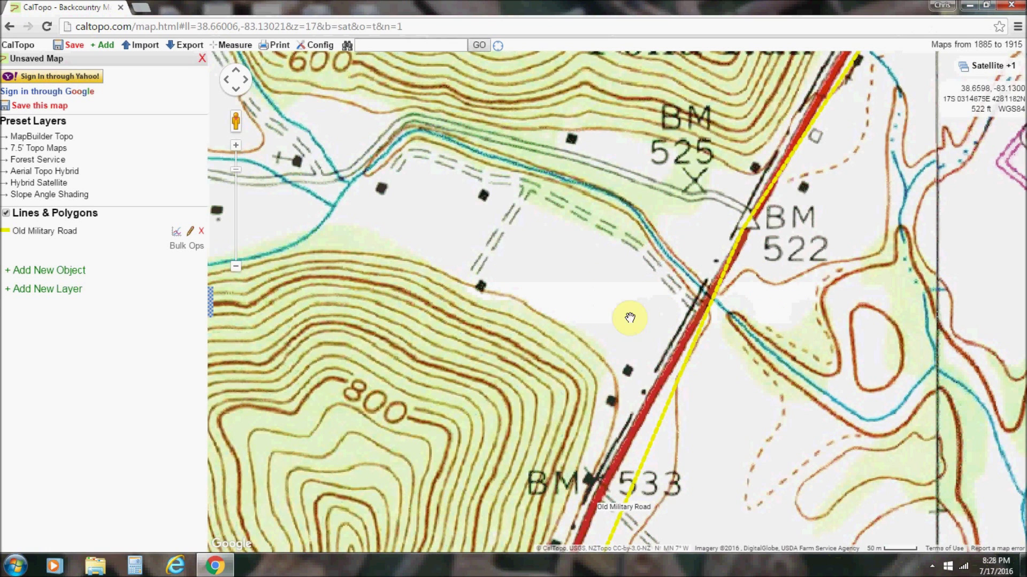
Create a new polygon object in the field west of the road and label it "Pond Run Camp"
right_click(603, 288)
mouse_move(614, 293)
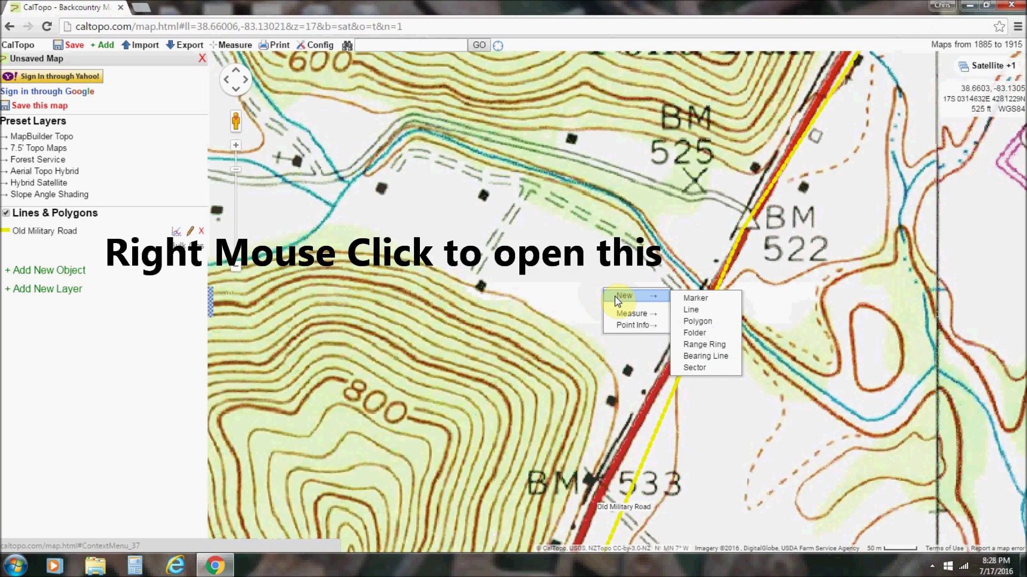
left_click(691, 310)
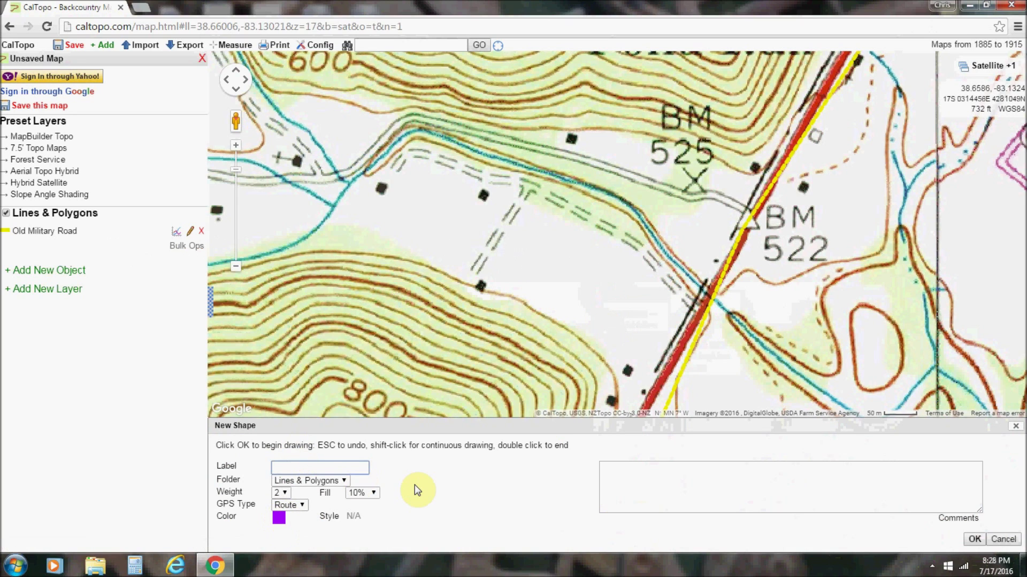
type("Pond ")
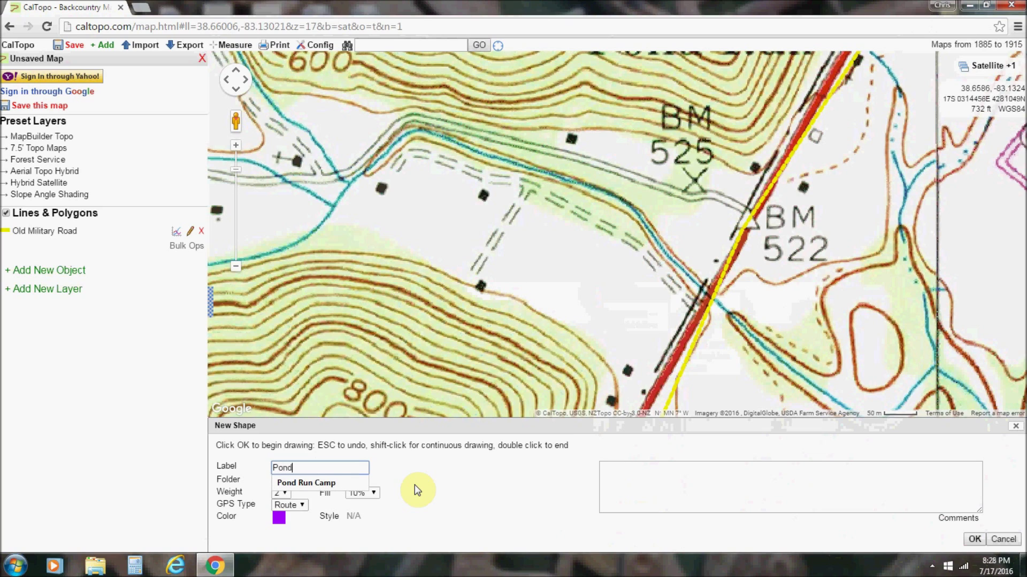
type("Run Camp")
left_click(333, 483)
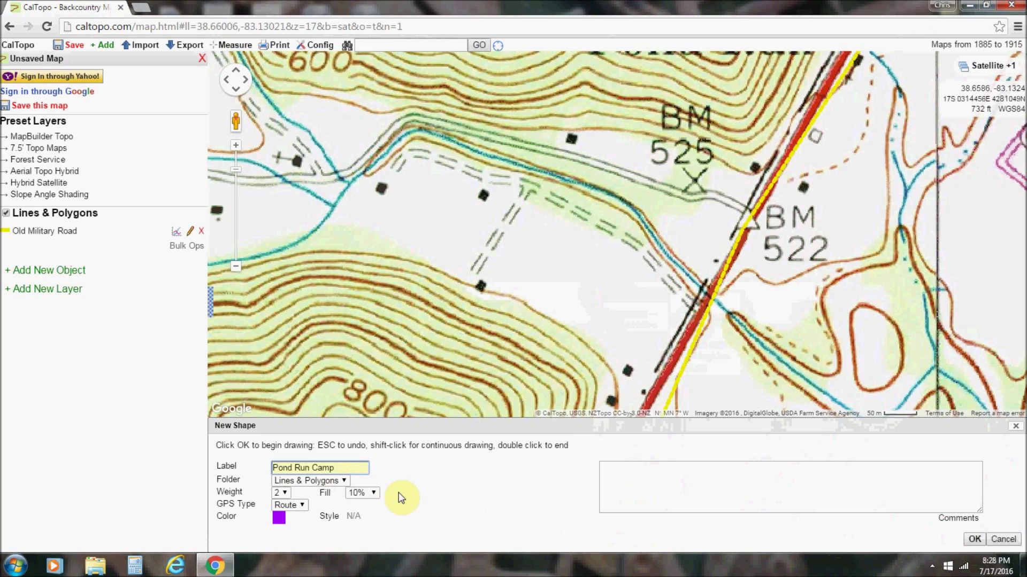
Draw the Pond Run Camp polygon, about 15 acres, around the flat field between the creek and the foot of the hill to the south
left_click(974, 539)
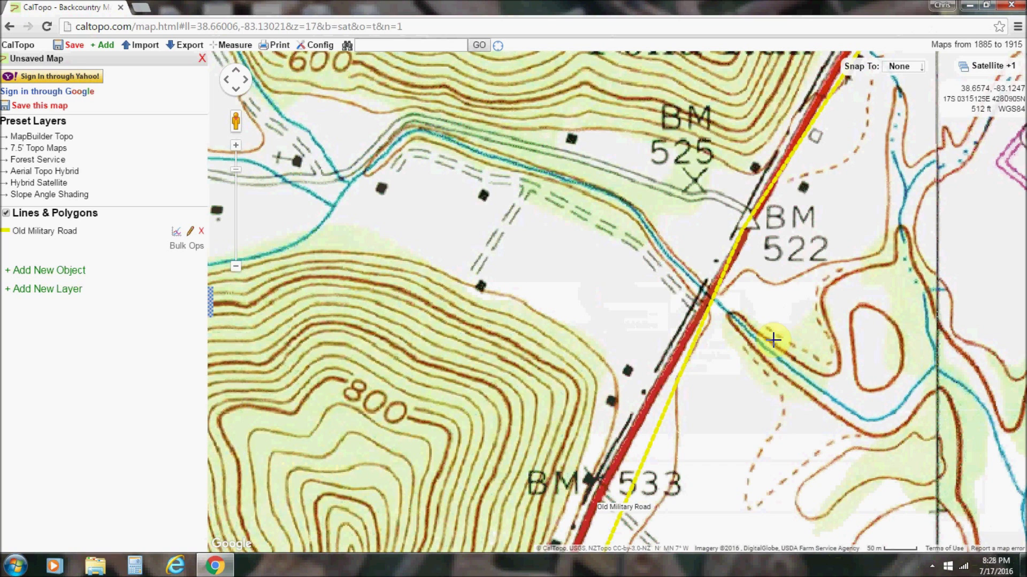
left_click_drag(600, 285, 604, 278)
left_click(584, 318)
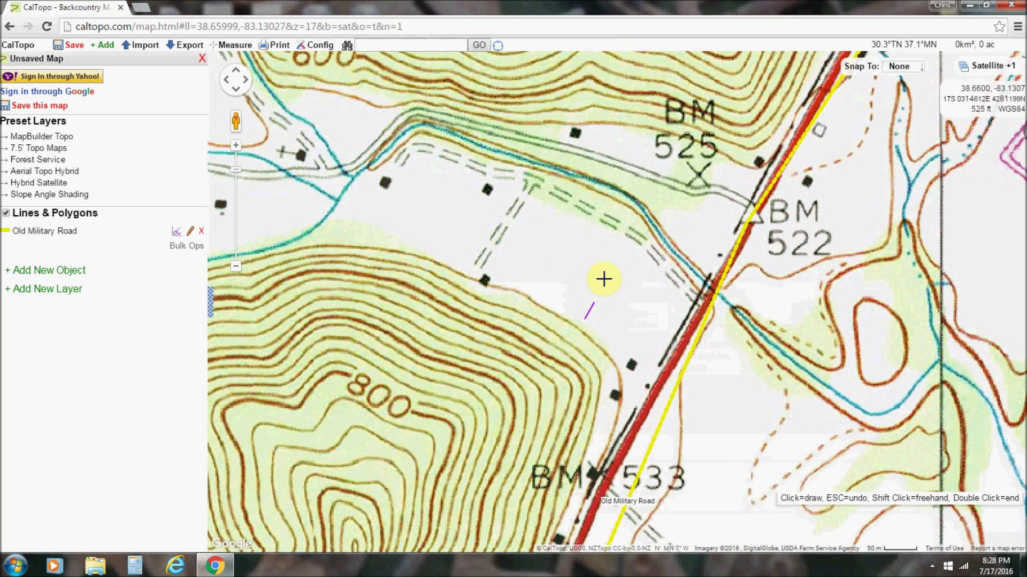
left_click(635, 223)
left_click(583, 190)
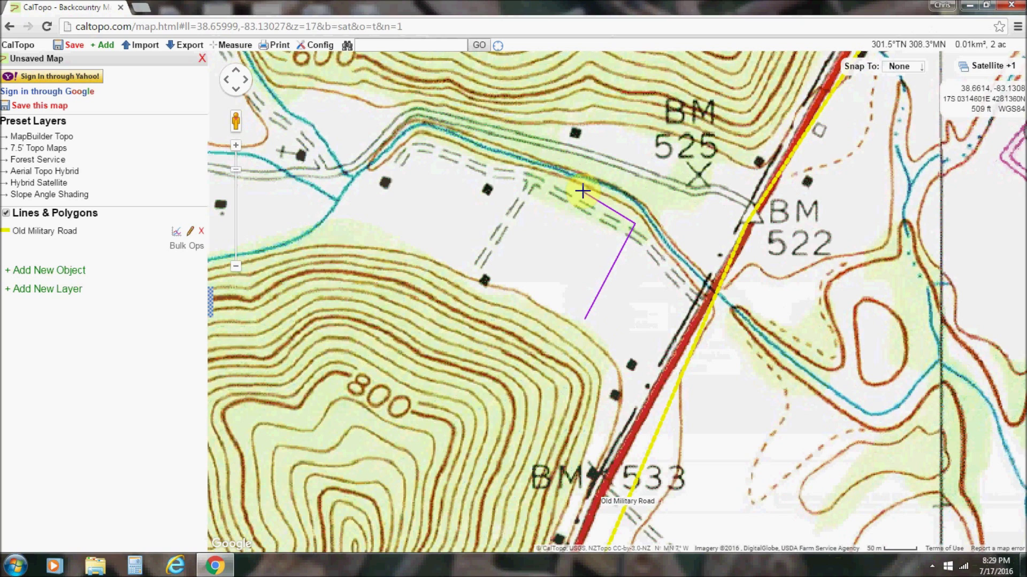
left_click(434, 134)
left_click(410, 140)
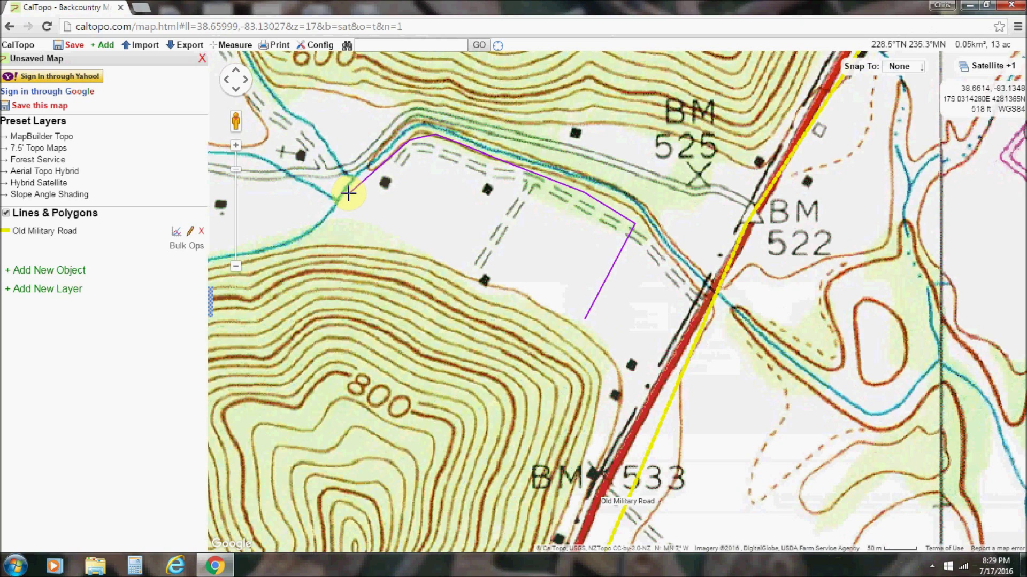
left_click(348, 193)
left_click(329, 238)
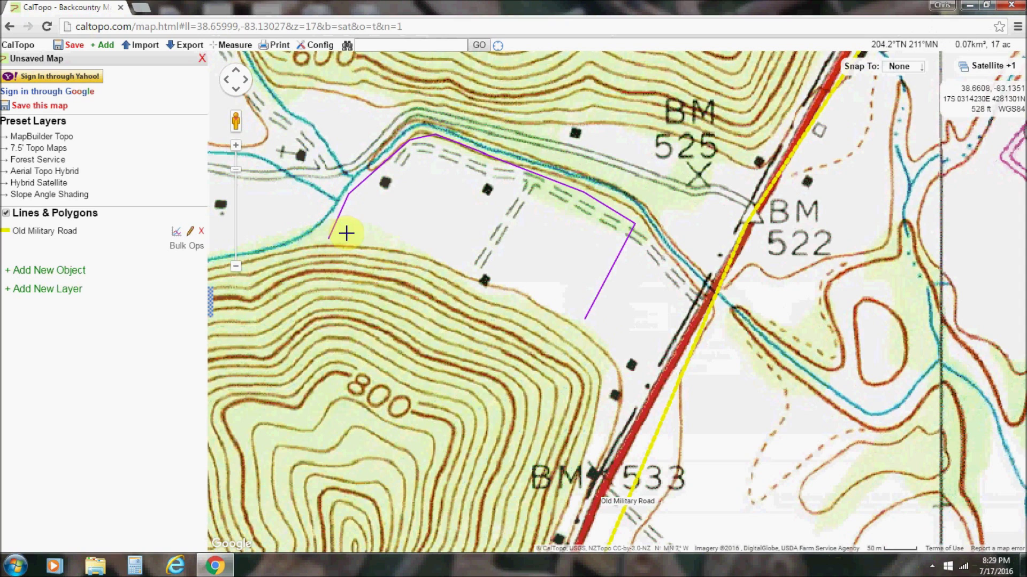
left_click(417, 245)
left_click(483, 265)
left_click(559, 302)
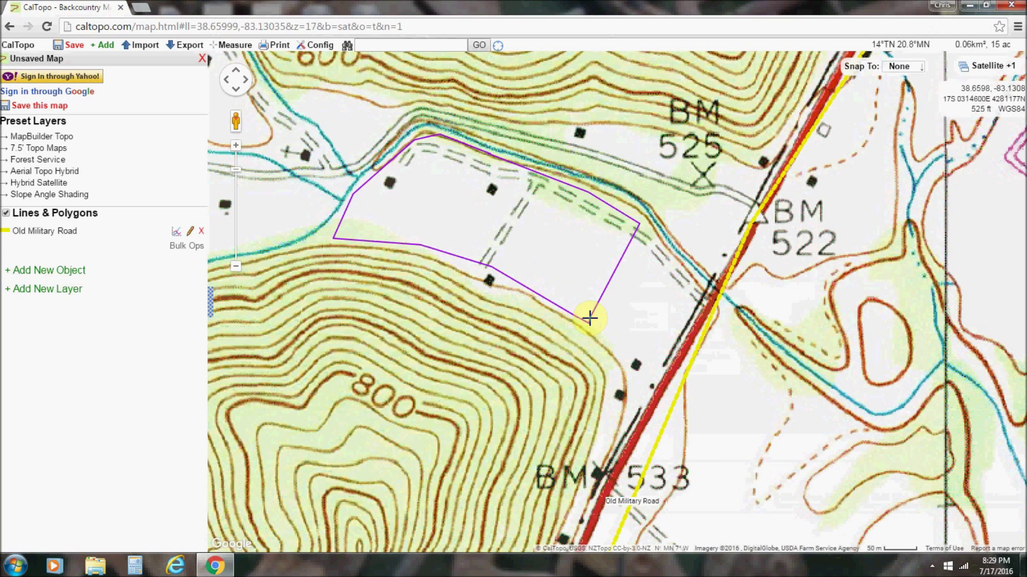
double_click(589, 318)
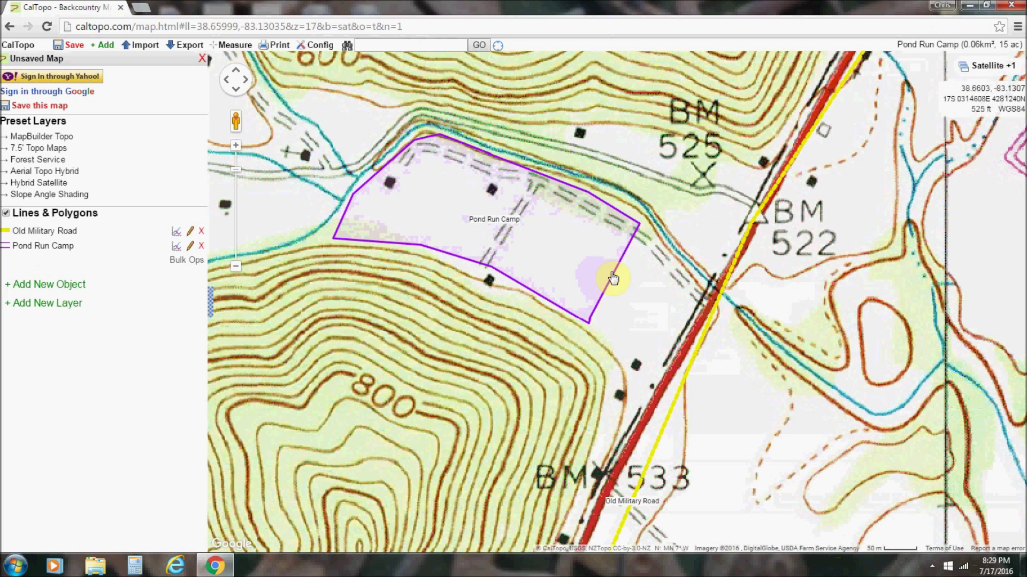
Set the USGS 7.5' Topos layer's opacity to 0% and examine the Pond Run Camp outline on the satellite imagery
mouse_move(1008, 67)
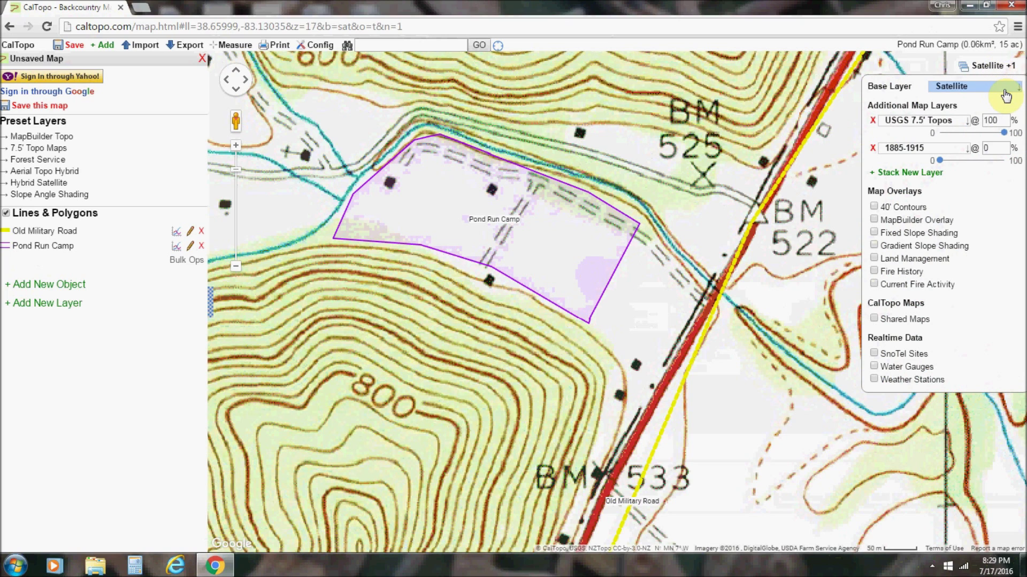
left_click_drag(1001, 138, 936, 133)
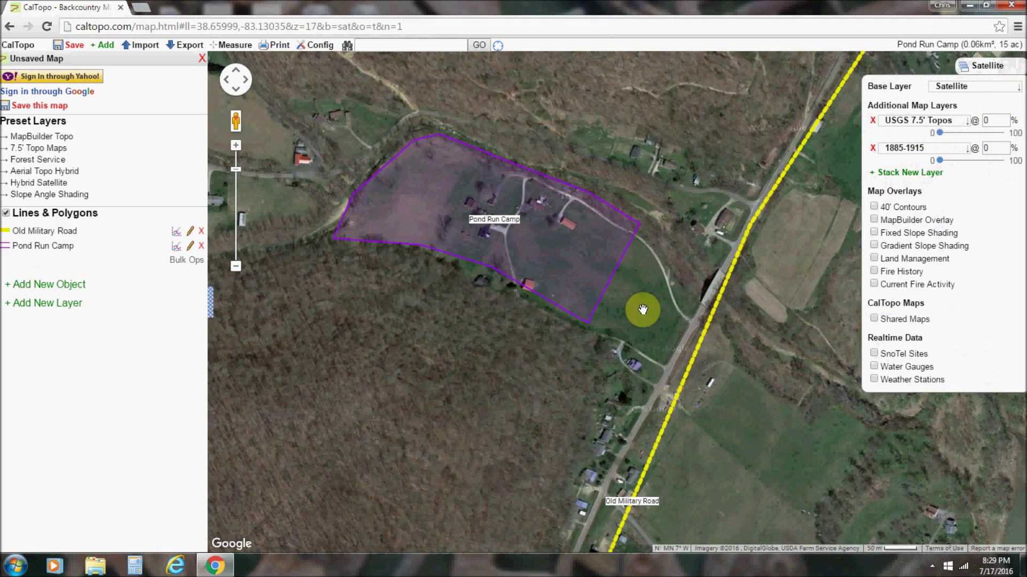
scroll(642, 290, "up", 1)
left_click_drag(571, 225, 653, 313)
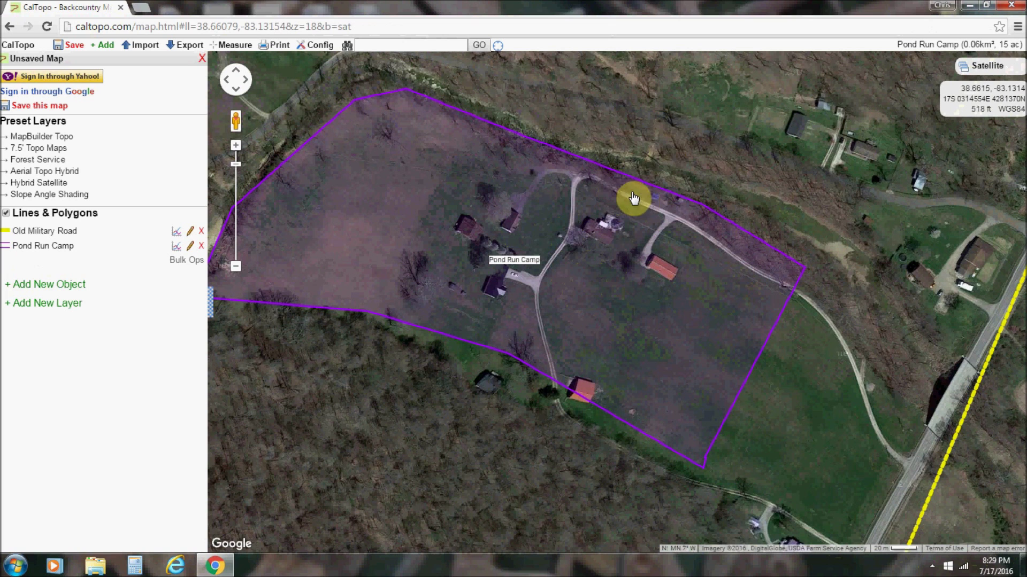
left_click_drag(826, 399, 917, 392)
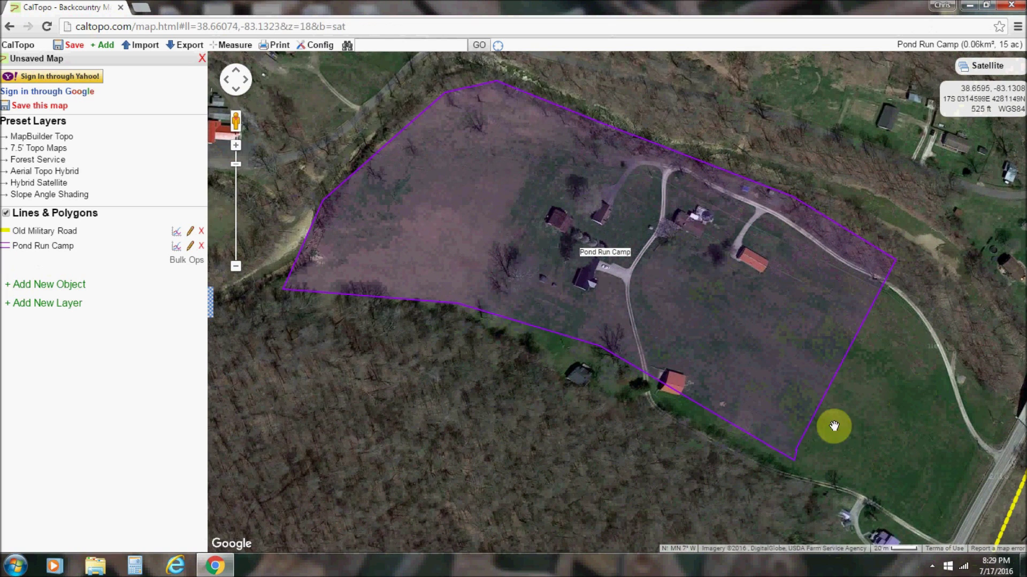
Reshape the Pond Run Camp polygon's southern edge to follow the tree line and delete the extra vertex at its southeast corner
left_click(599, 346)
left_click(529, 260)
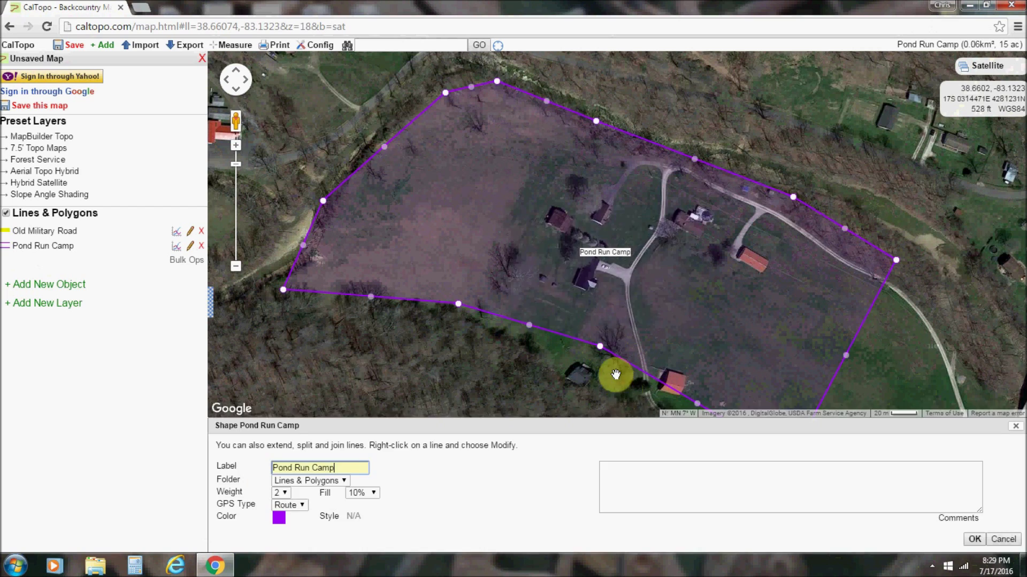
left_click_drag(586, 371, 630, 268)
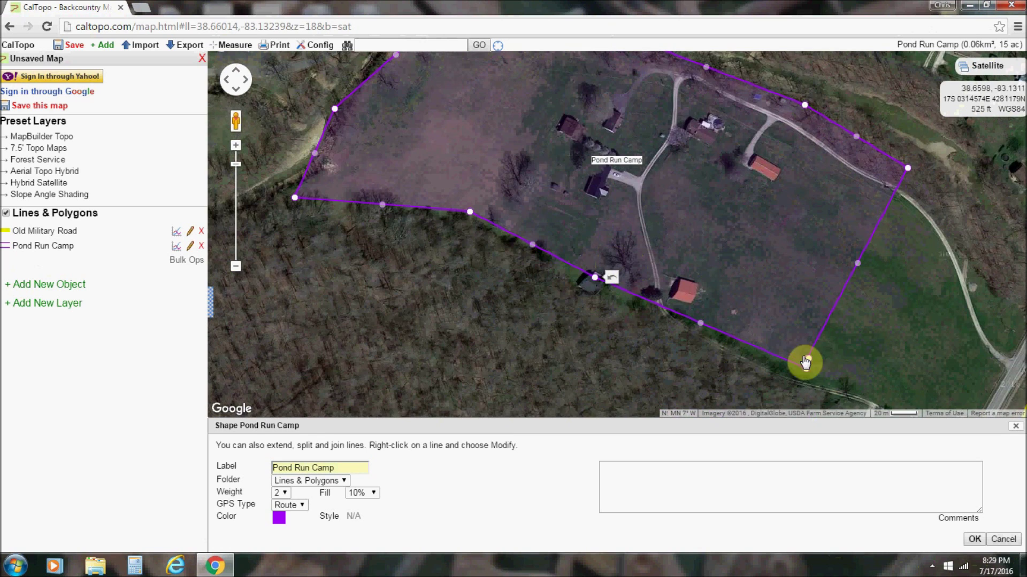
left_click_drag(806, 368, 797, 377)
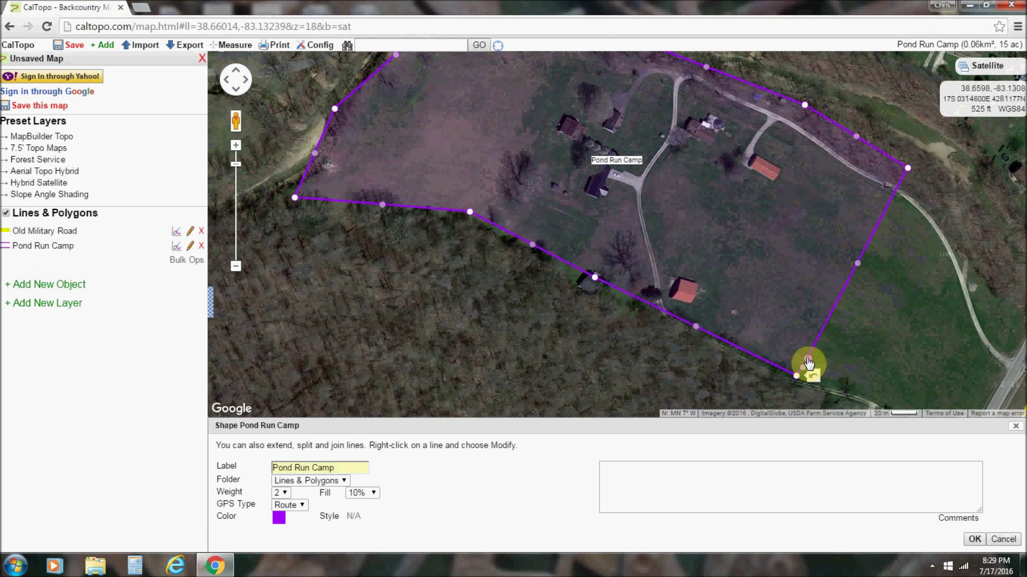
right_click(808, 360)
left_click(817, 368)
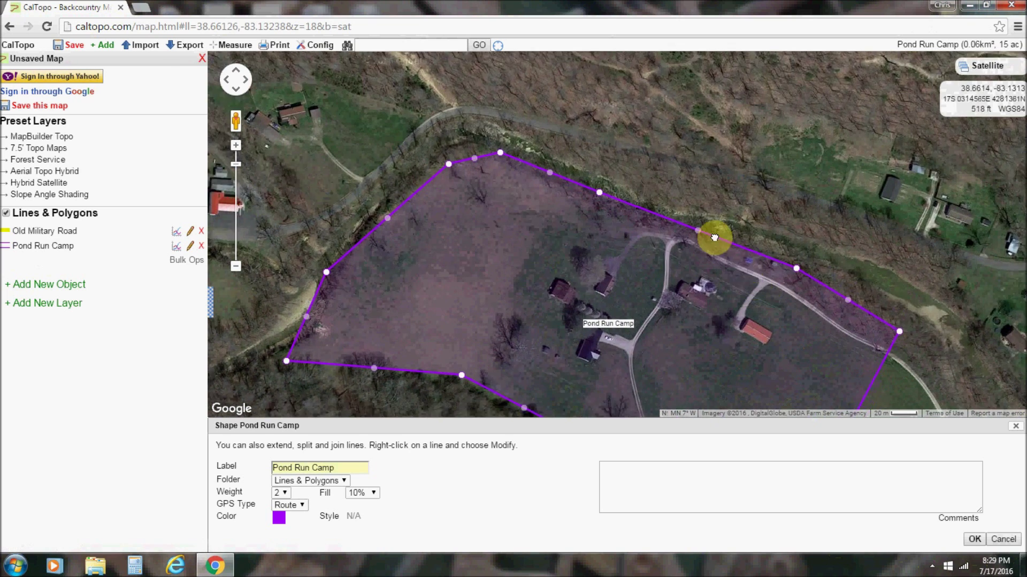
Move the polygon's northeastern vertices inward onto the driveway, nudge the western vertex inside the creek bank, and save the shape
left_click_drag(757, 228, 748, 246)
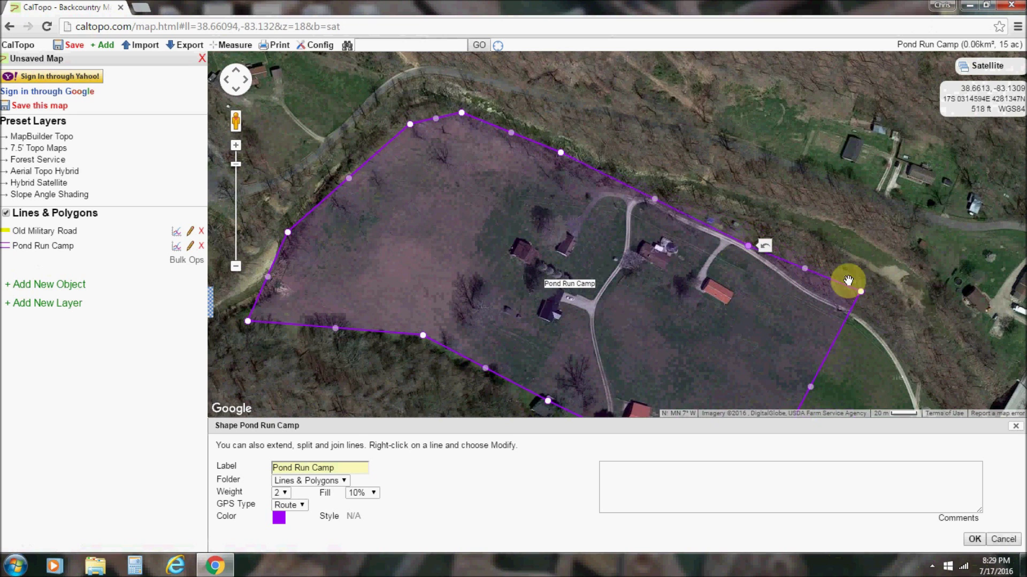
left_click_drag(859, 295, 849, 312)
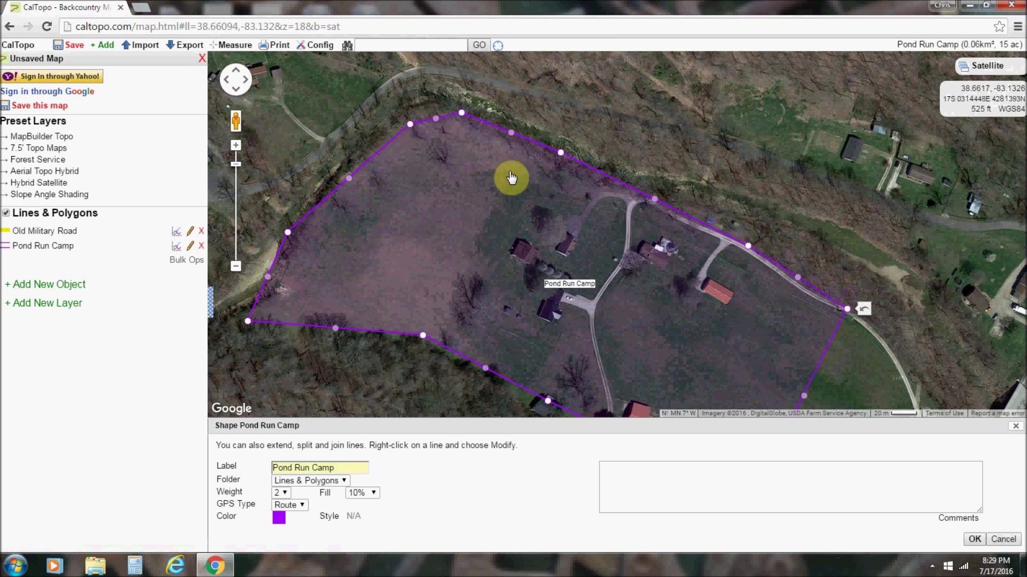
left_click_drag(454, 171, 498, 131)
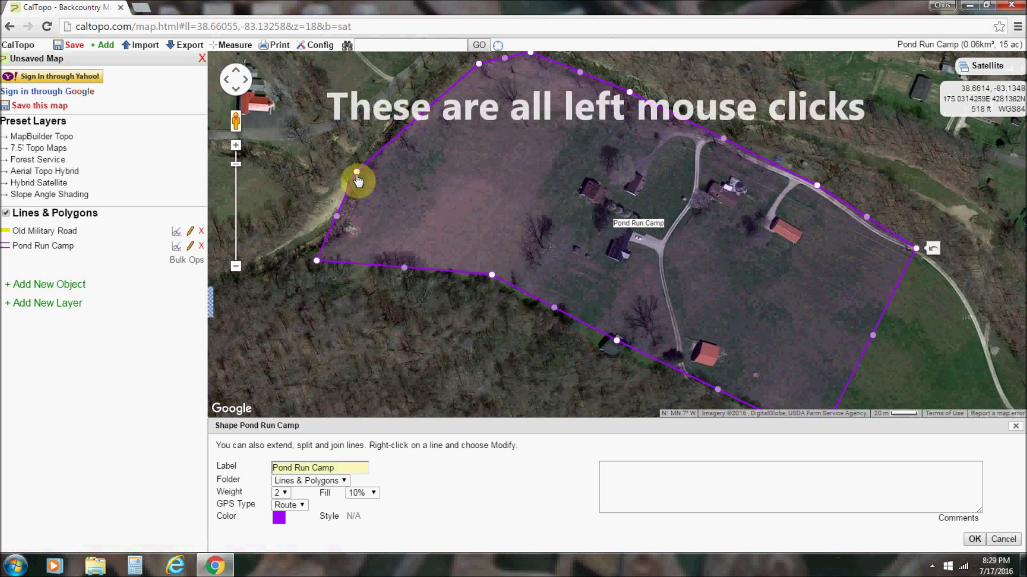
left_click_drag(356, 171, 363, 178)
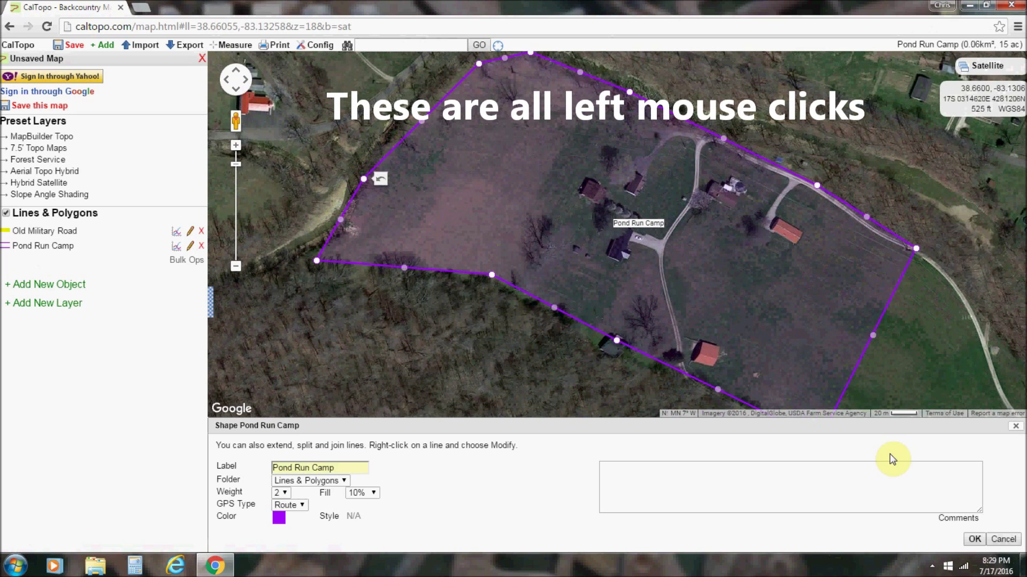
left_click(972, 539)
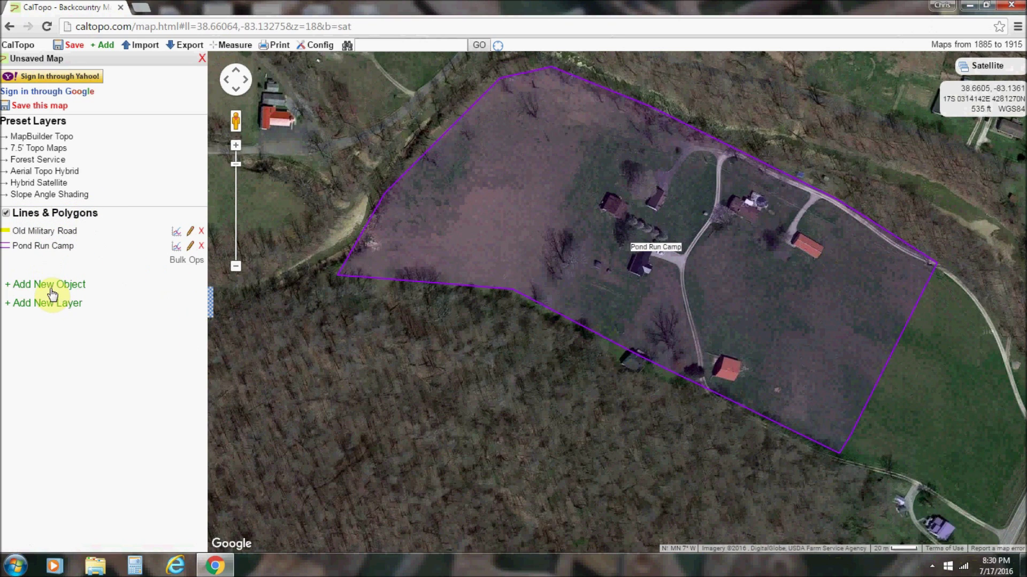
Create a new folder named "Pond Run Camp" for the map objects
left_click(21, 289)
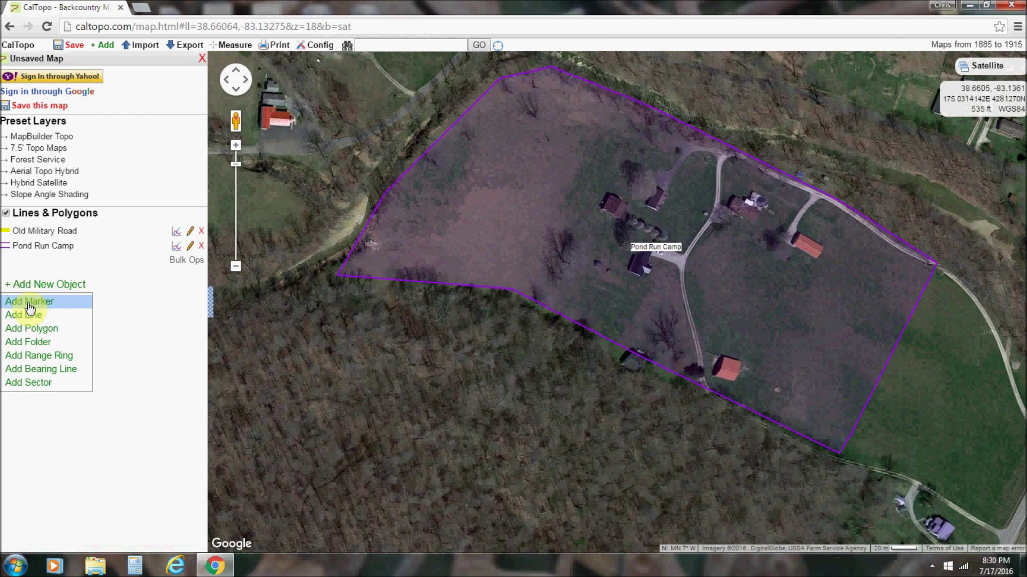
left_click(43, 343)
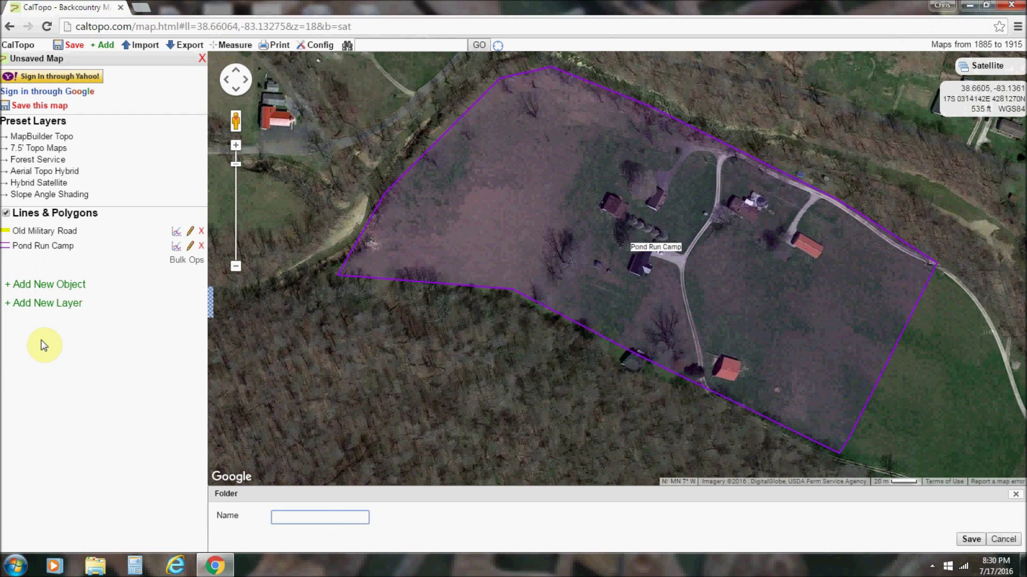
type("Pond Run Camp")
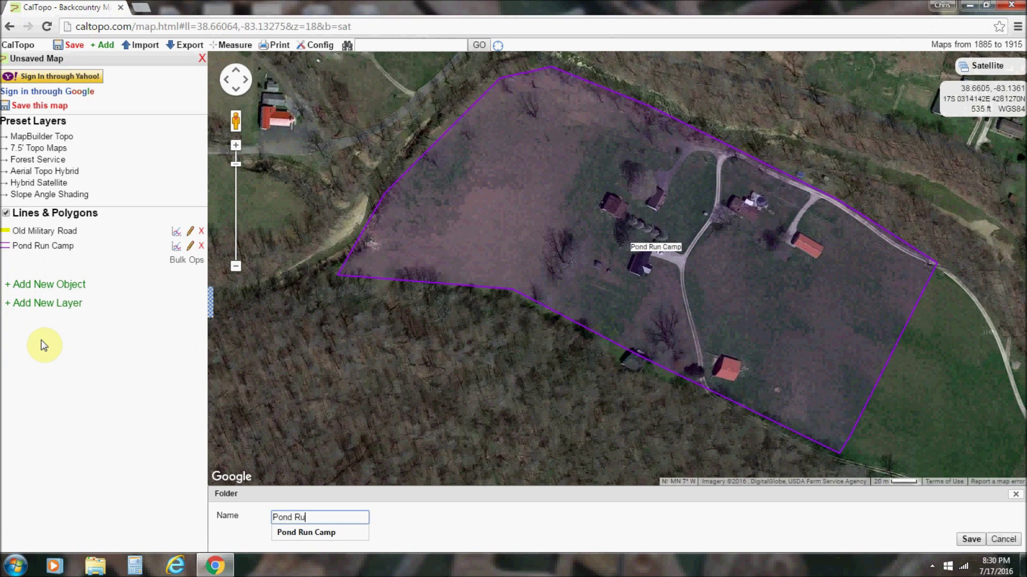
left_click(320, 534)
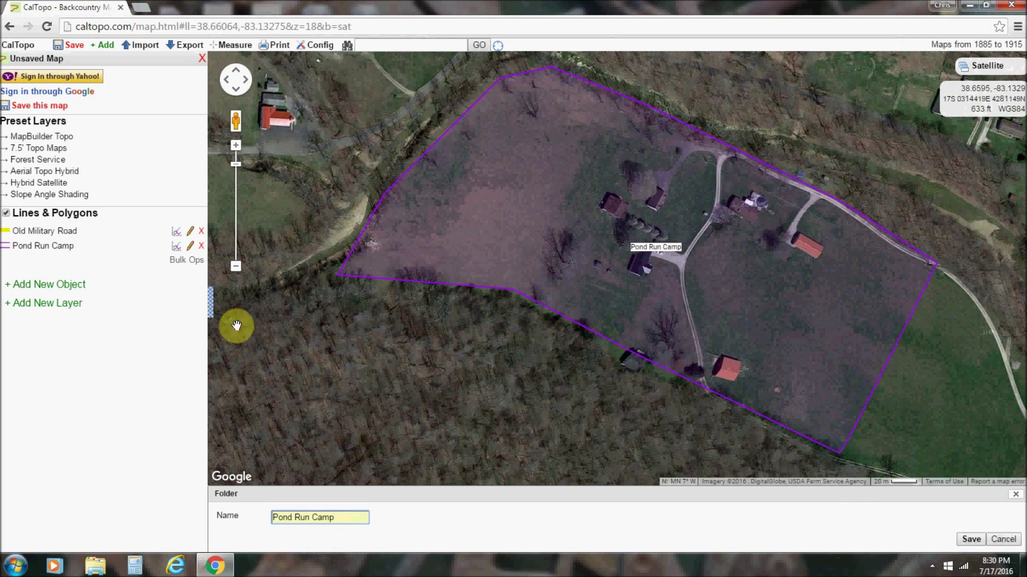
left_click(972, 541)
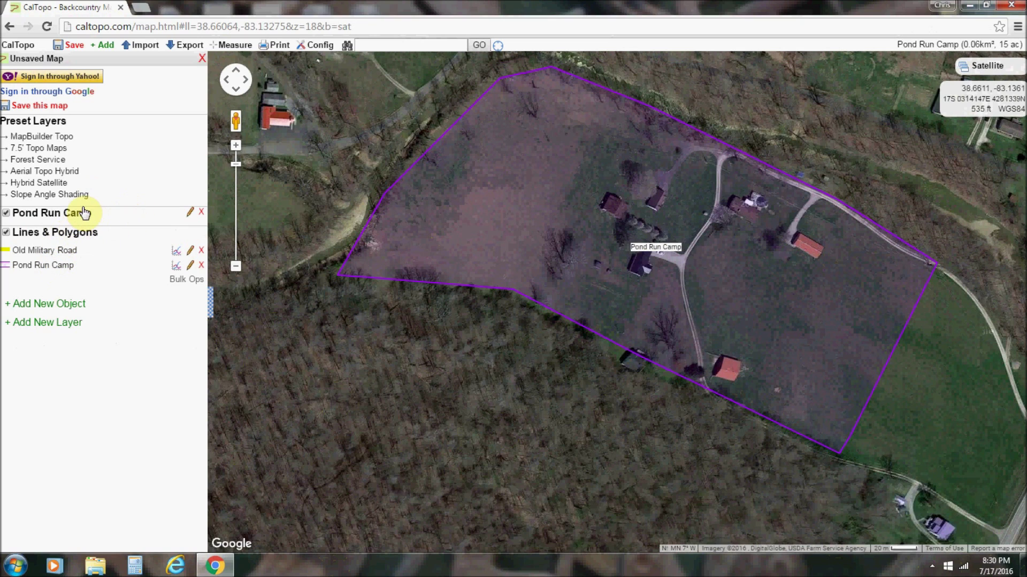
Move the Old Military Road line into the Pond Run Camp folder
left_click(190, 250)
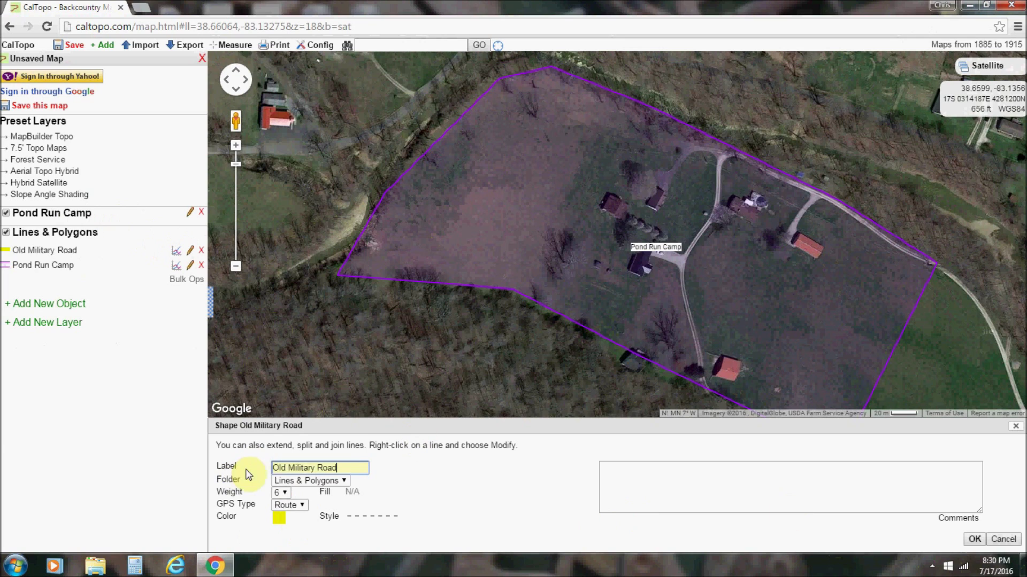
left_click(344, 480)
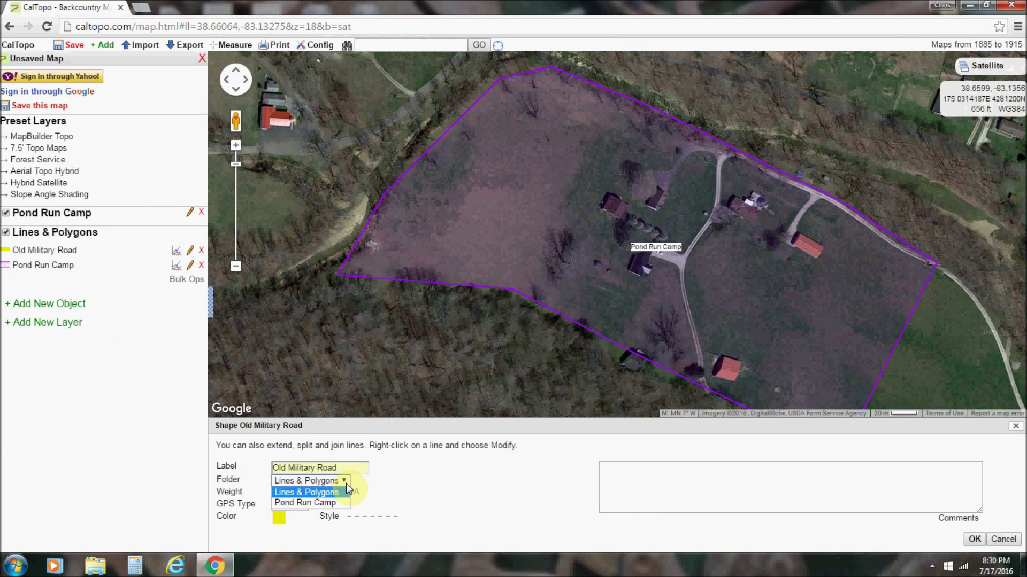
left_click(308, 503)
left_click(974, 540)
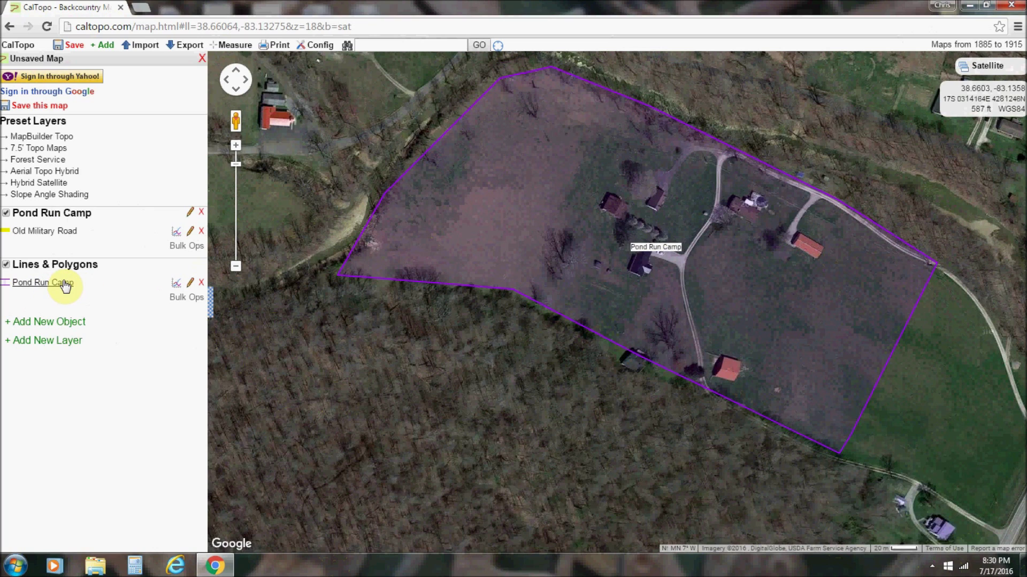
Edit the Pond Run Camp polygon and move it into the Pond Run Camp folder
left_click(667, 250)
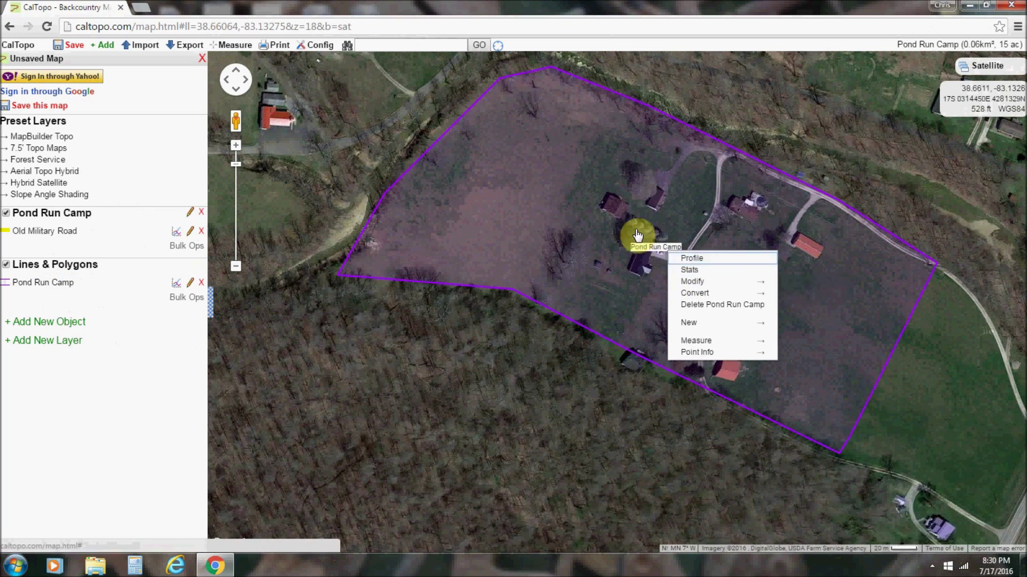
left_click(646, 257)
left_click(646, 255)
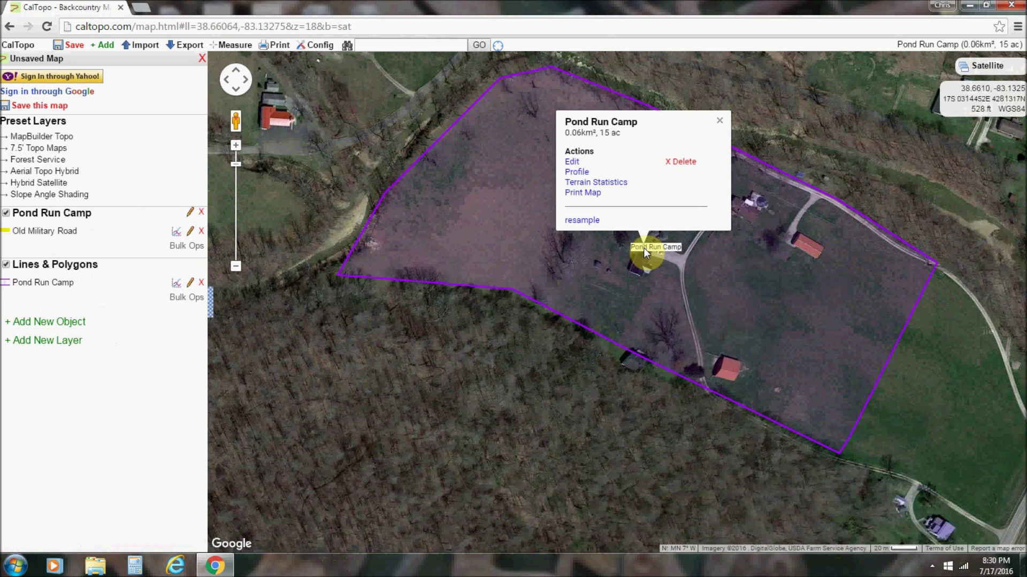
left_click(570, 164)
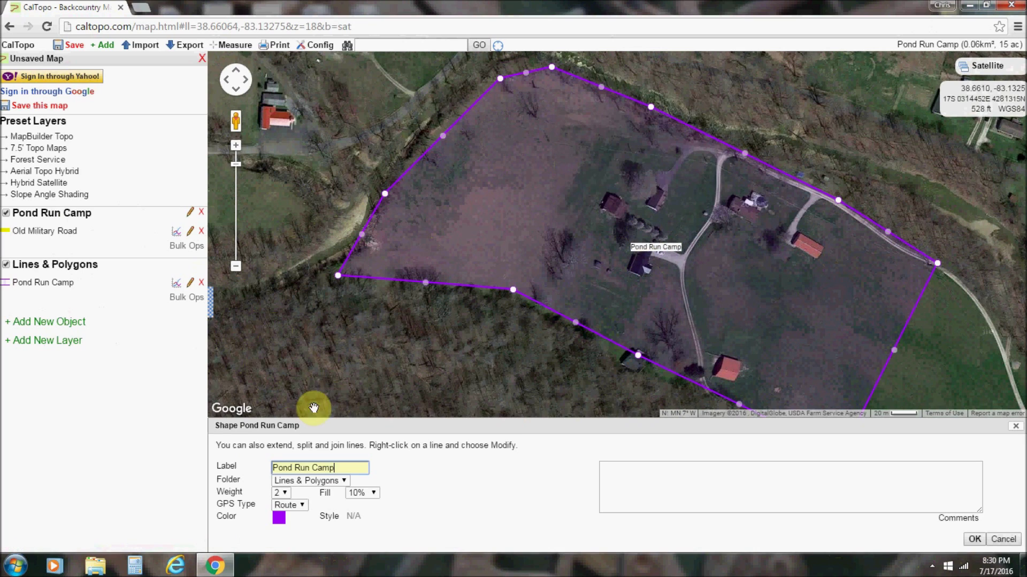
left_click(342, 480)
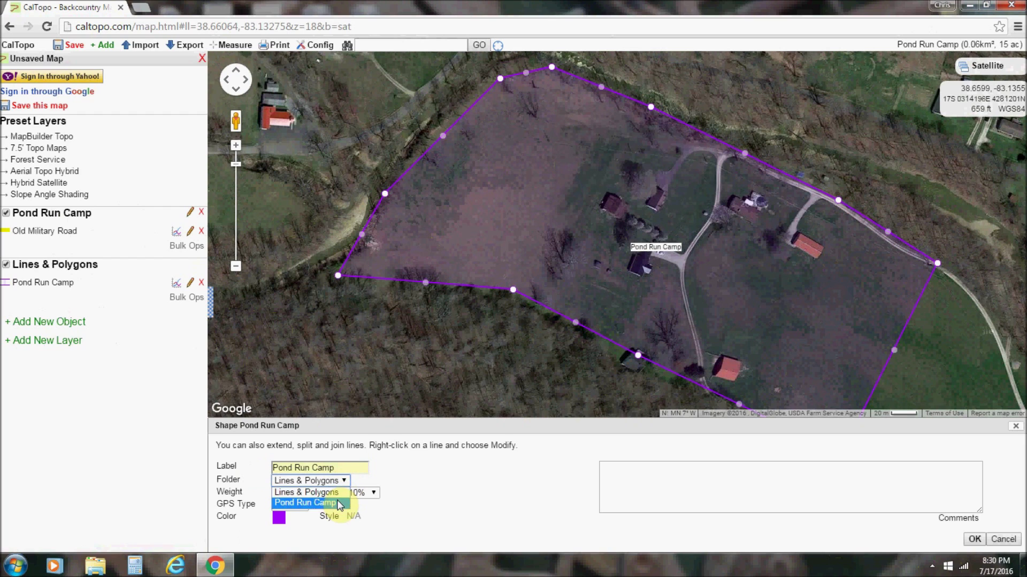
left_click(337, 502)
left_click(974, 540)
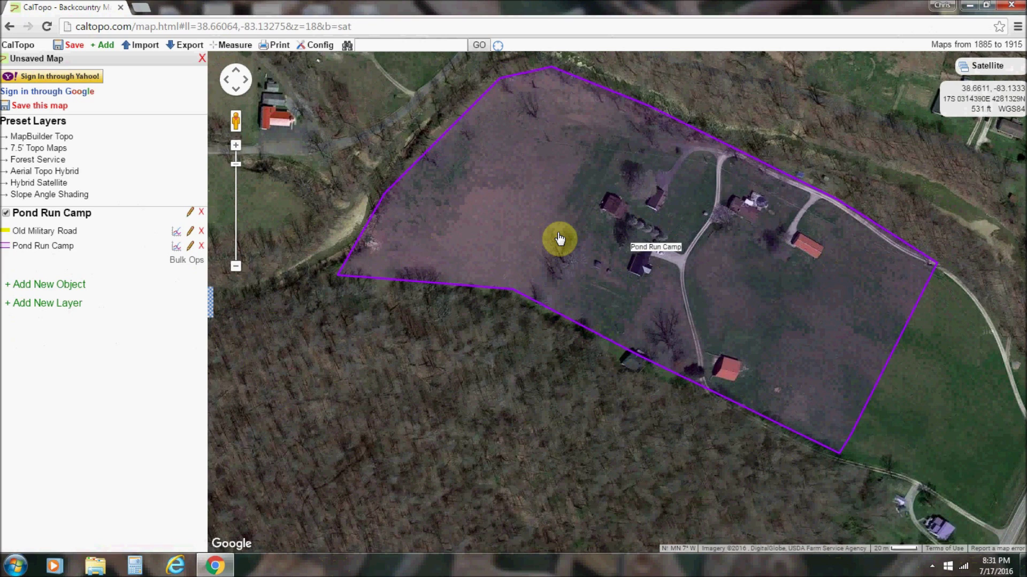
Review the map's export options and the file and GPS import options
mouse_move(647, 247)
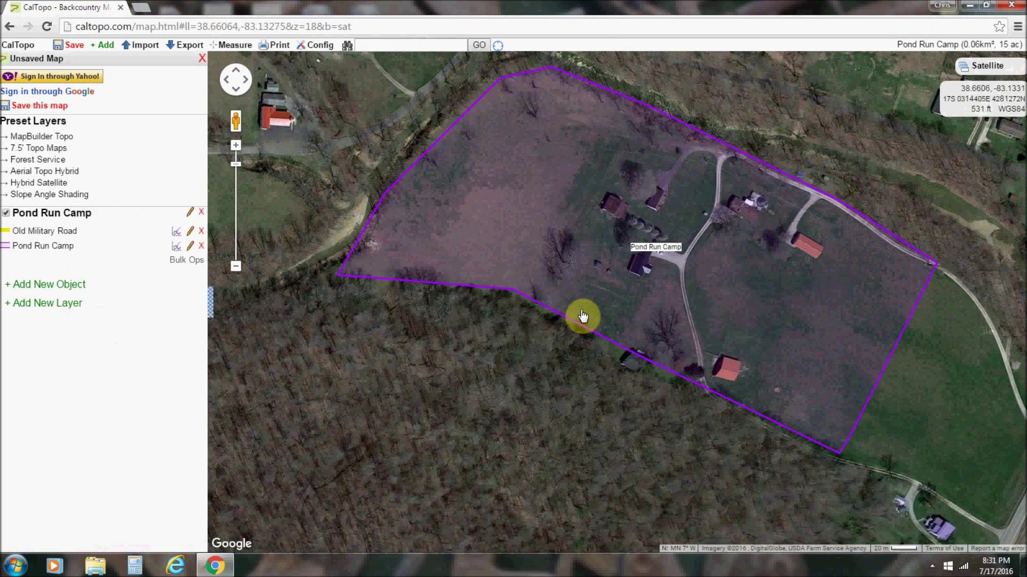
scroll(582, 314, "down", 1)
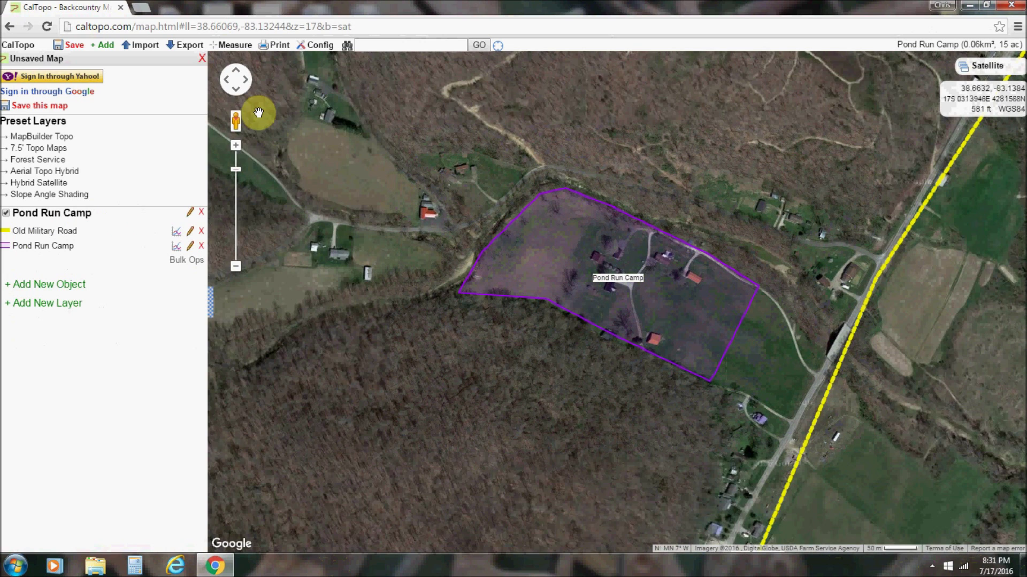
left_click(183, 46)
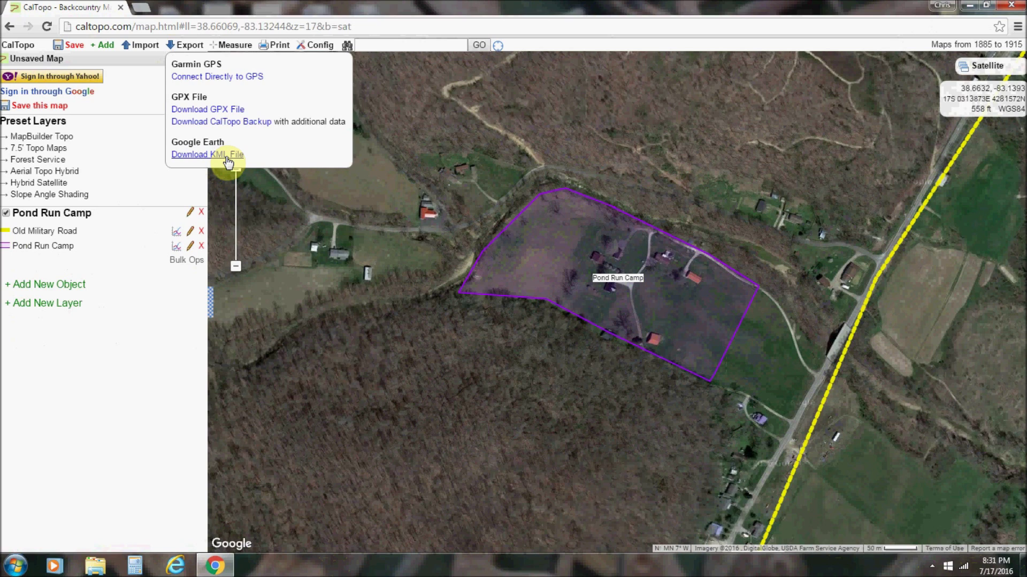
left_click(146, 47)
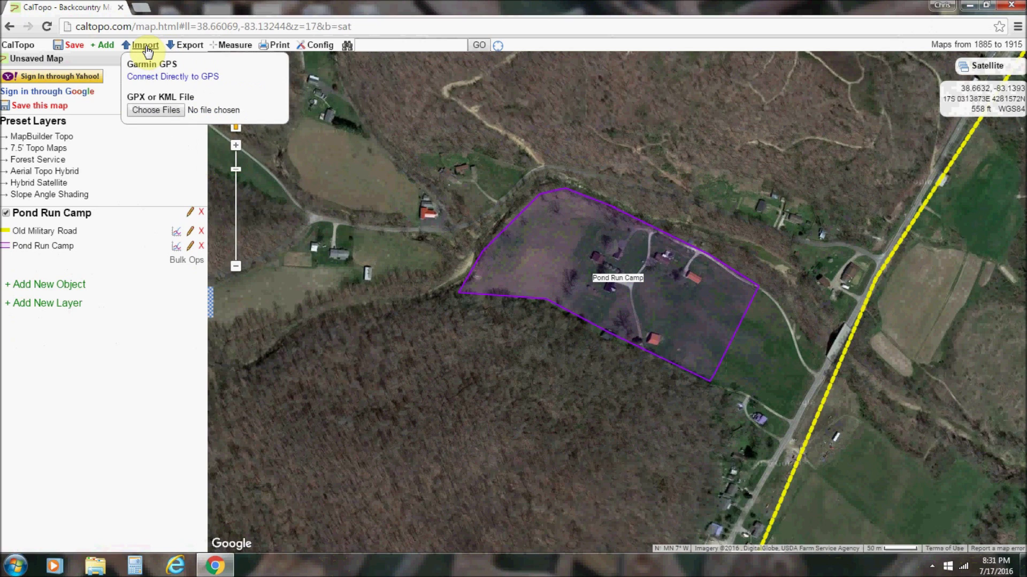
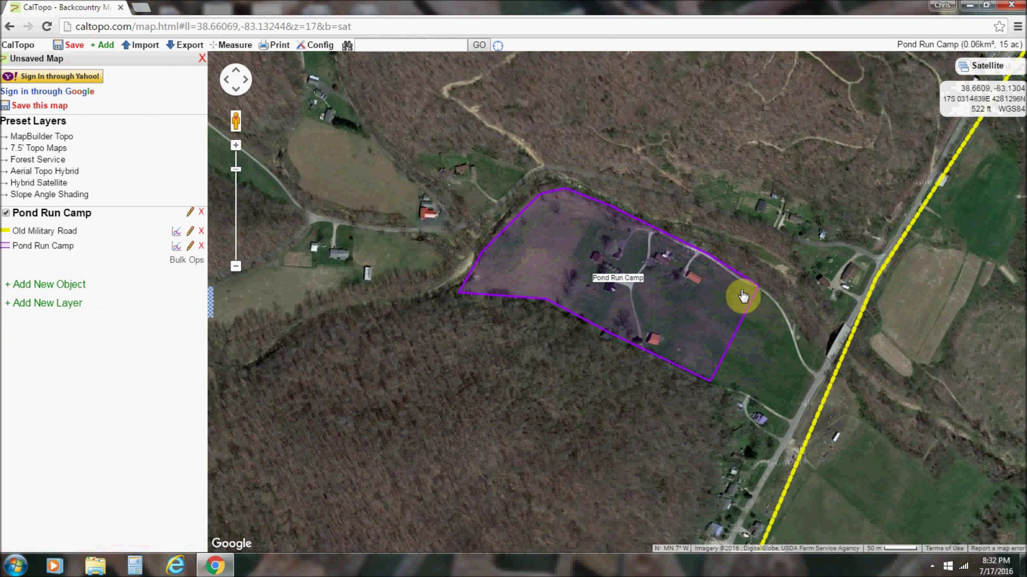
Add a marker labelled "US Belt Plate" in the northwestern part of the Pond Run Camp polygon, with the comment '8" deep'
scroll(734, 291, "down", 1)
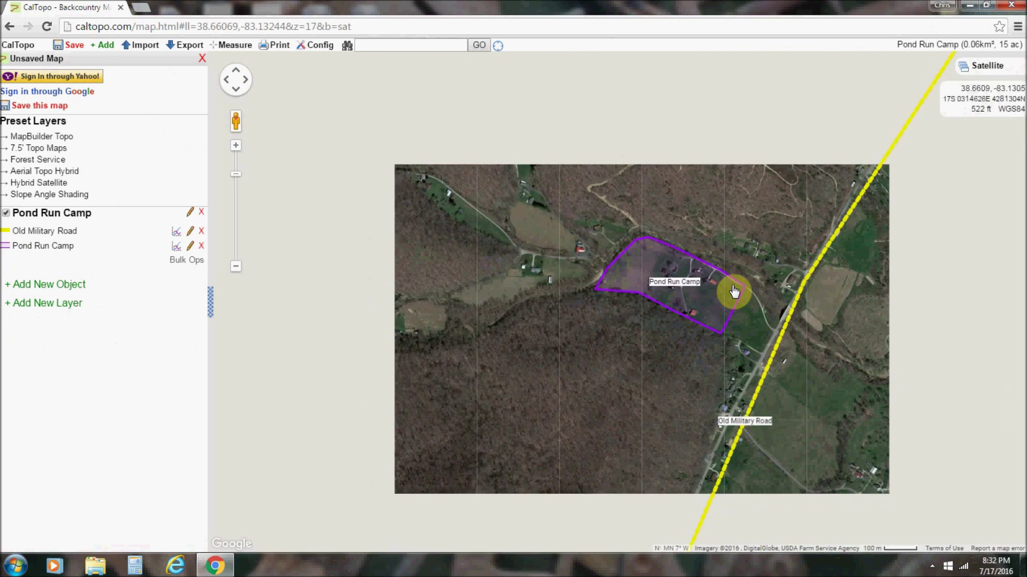
scroll(731, 293, "up", 1)
scroll(730, 293, "up", 1)
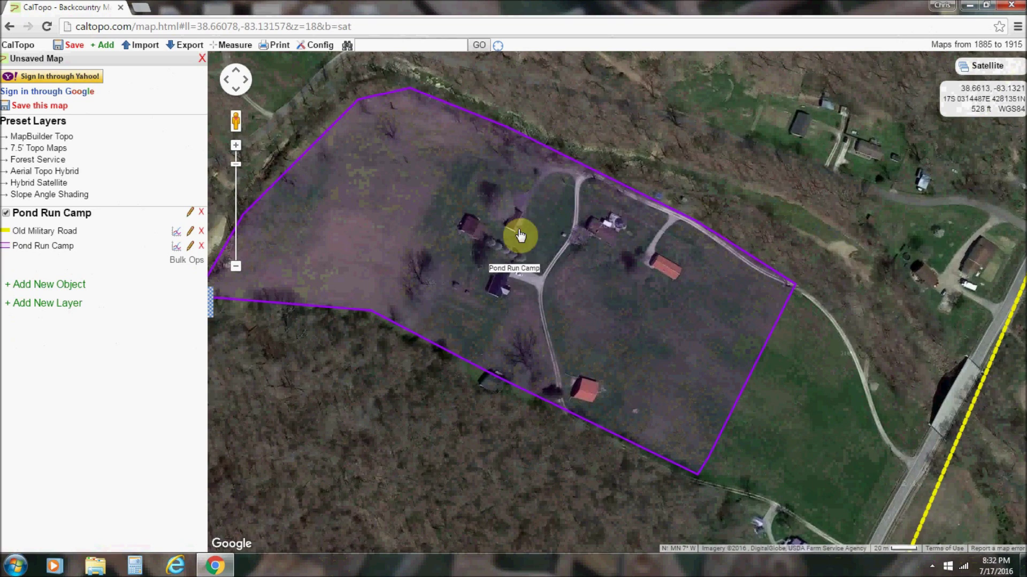
scroll(469, 237, "down", 1)
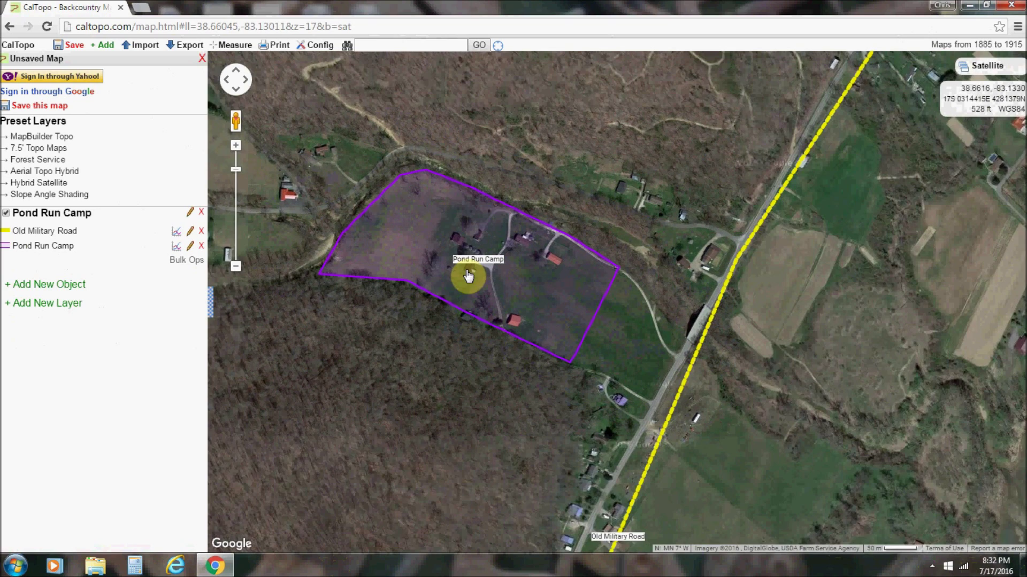
right_click(423, 207)
mouse_move(449, 278)
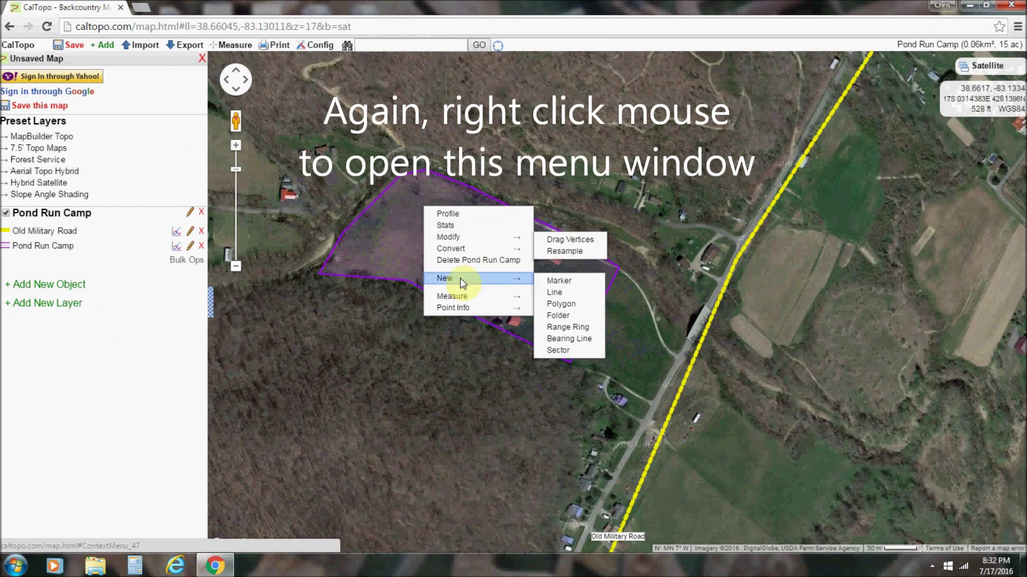
left_click(560, 282)
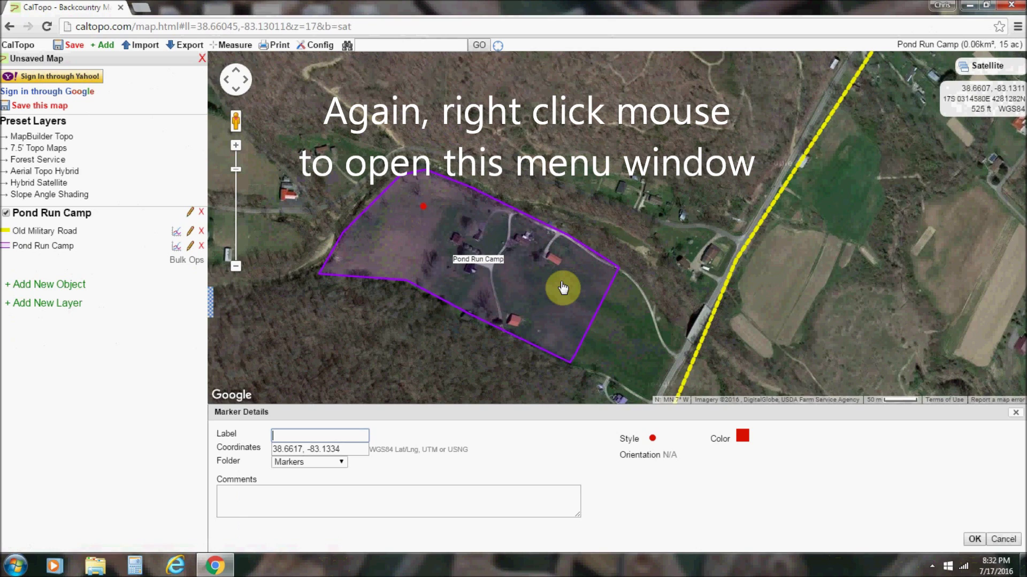
type("US")
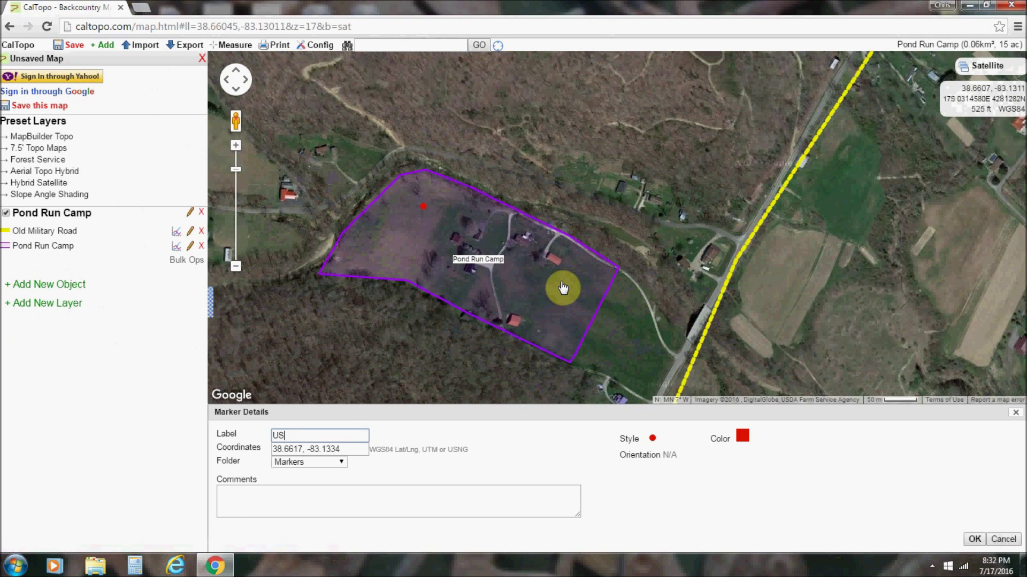
type(" Belt Plate")
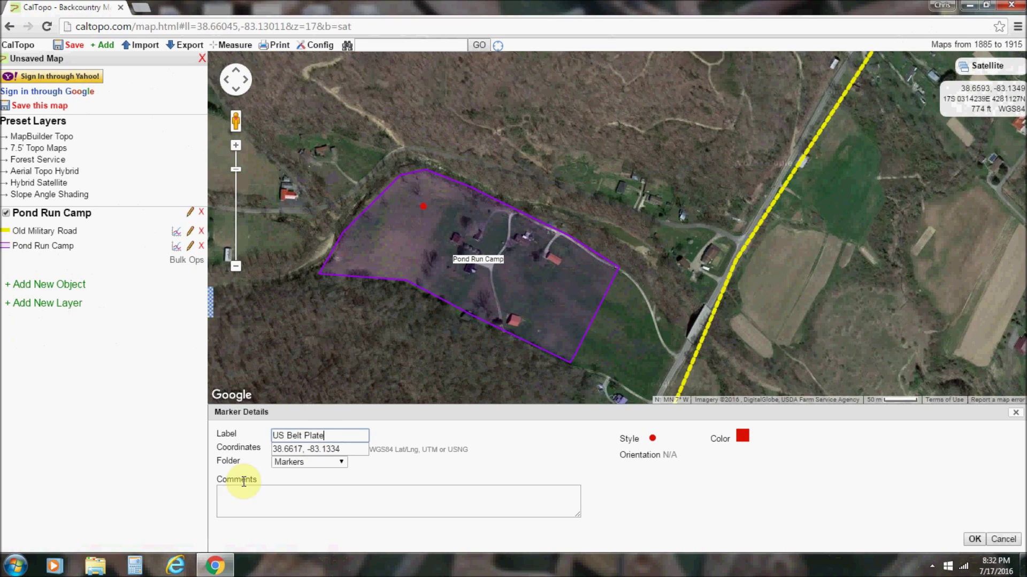
left_click(264, 499)
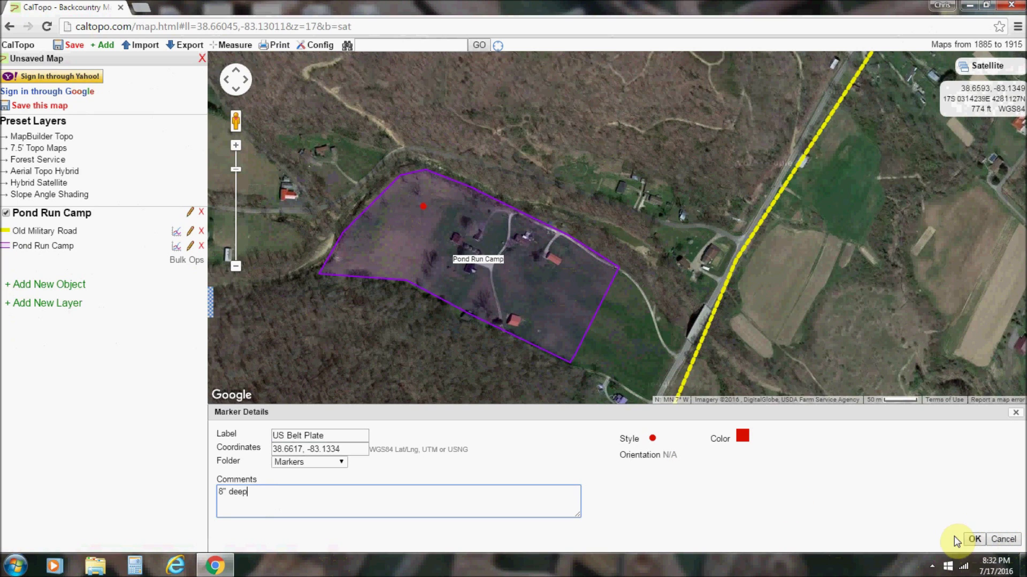
left_click(975, 539)
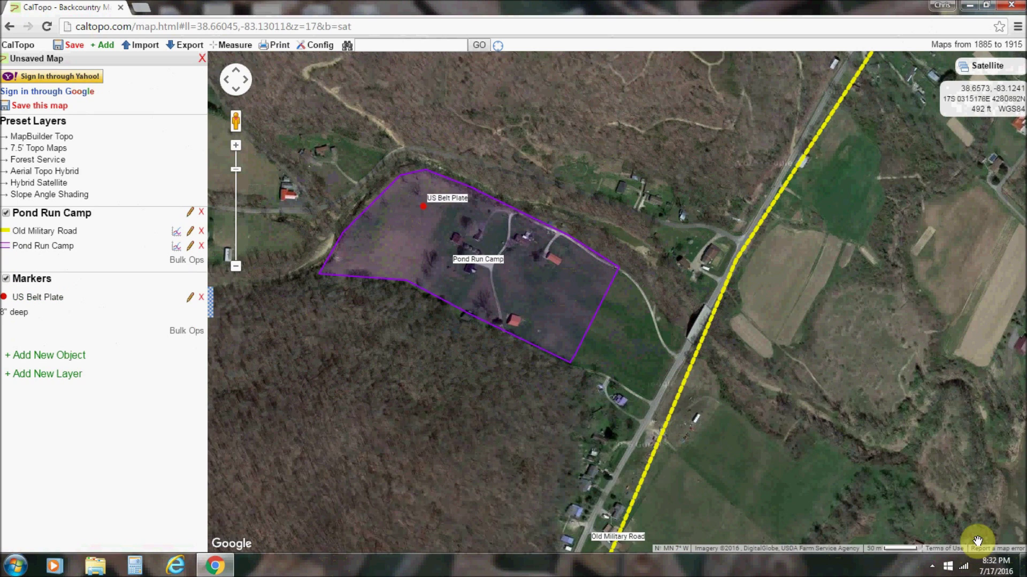
Edit the US Belt Plate marker and reposition it just below the pole shadow on the power line, at 38.6617, -83.1333
left_click(424, 208)
left_click(351, 161)
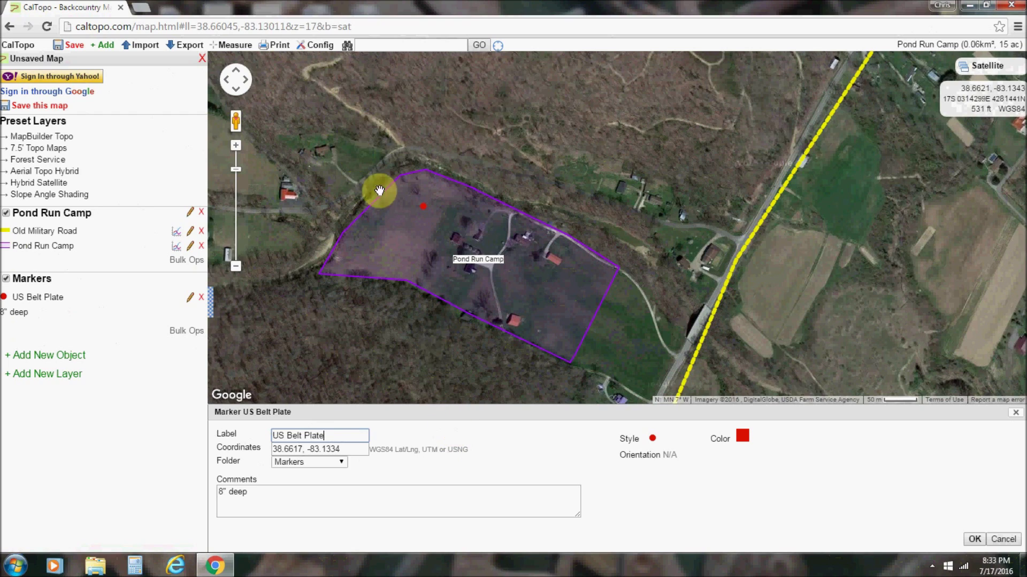
scroll(403, 213, "up", 1)
scroll(403, 214, "up", 3)
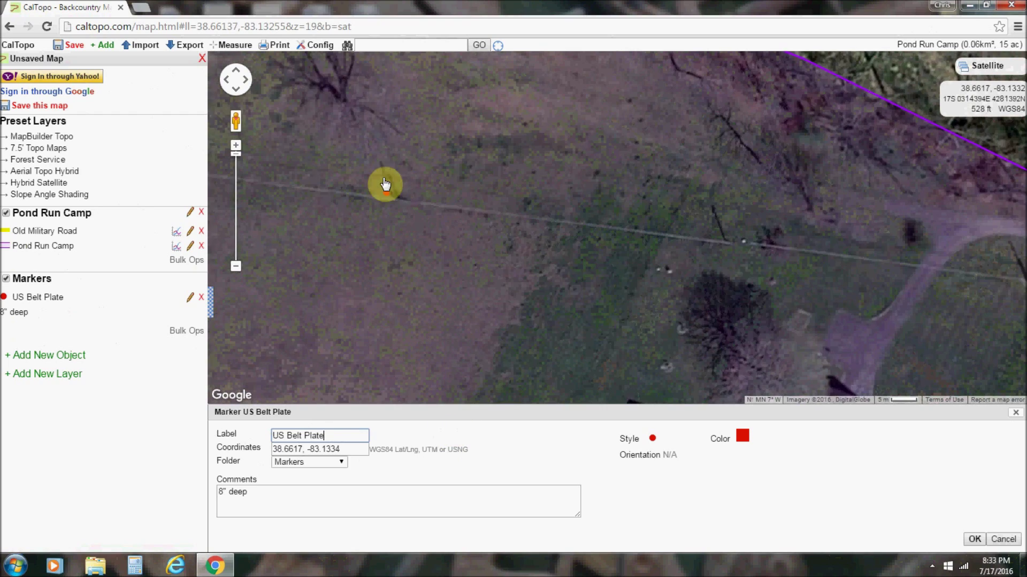
left_click_drag(499, 185, 538, 218)
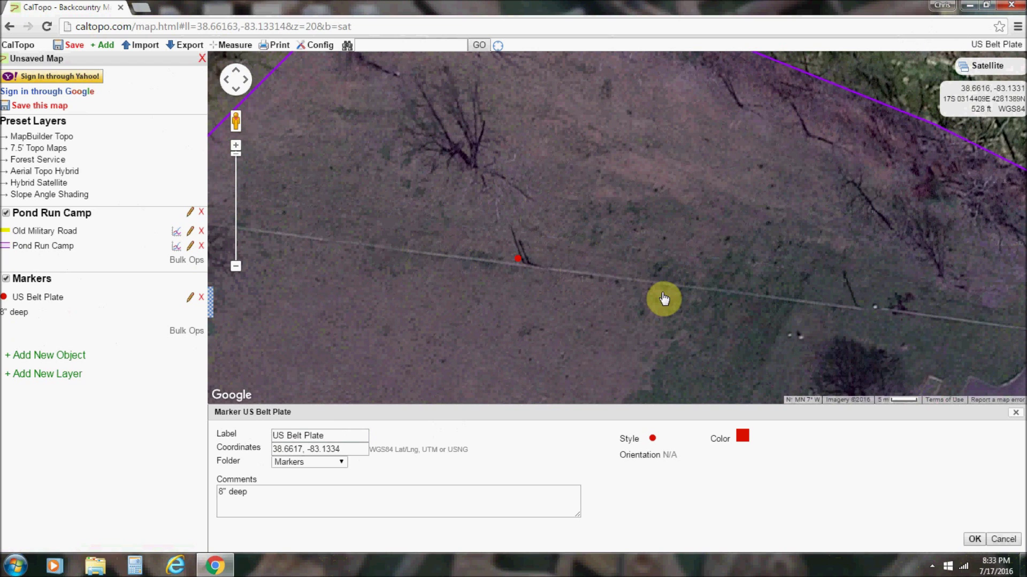
mouse_move(518, 261)
left_mouse_down()
mouse_move(495, 305)
mouse_move(493, 286)
mouse_move(488, 305)
mouse_move(417, 316)
mouse_move(423, 339)
left_mouse_up()
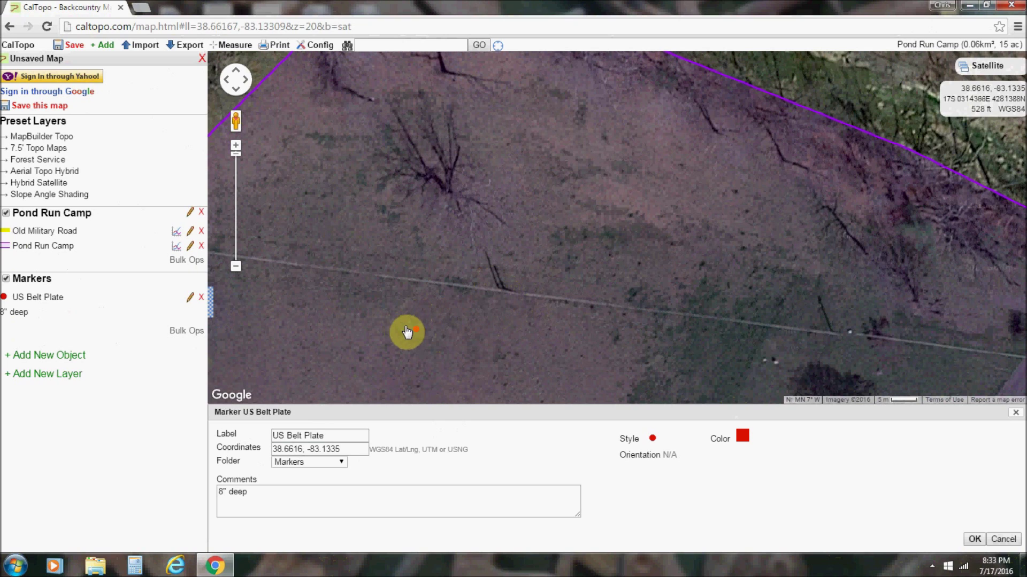
left_click_drag(418, 330, 506, 300)
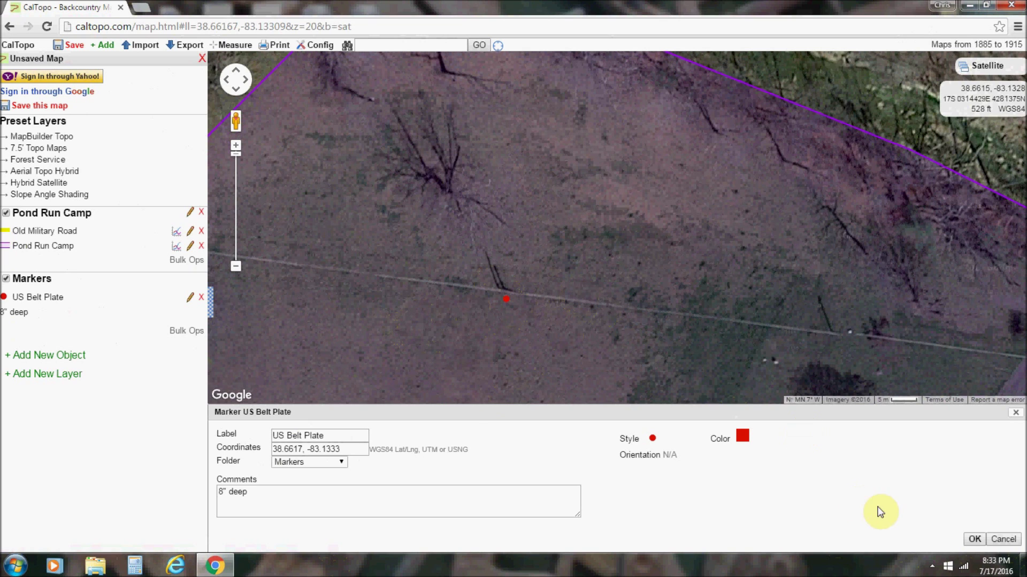
left_click(974, 539)
Change the US Belt Plate marker's icon style to a circle containing the number 1
scroll(579, 268, "down", 2)
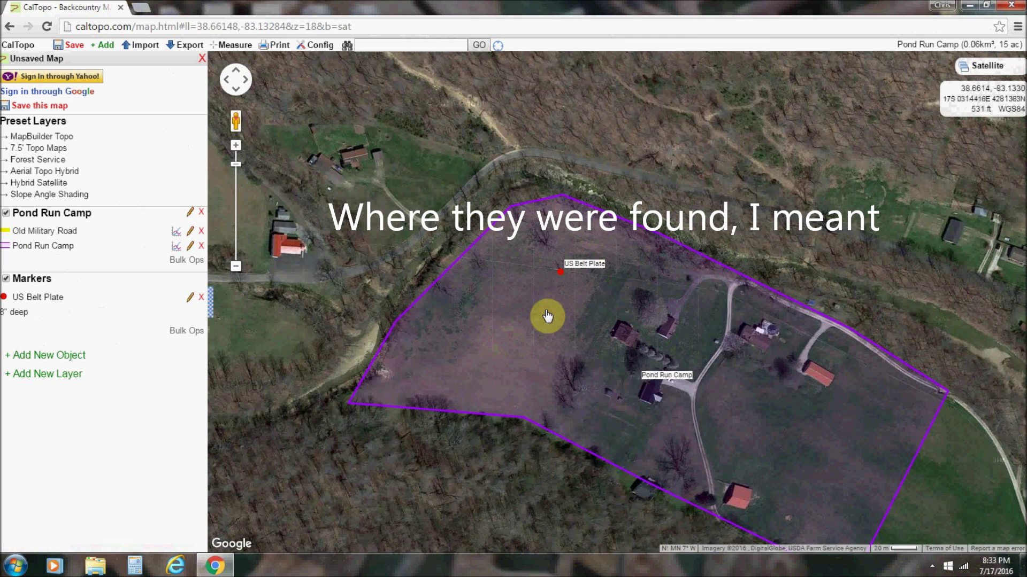
left_click(559, 272)
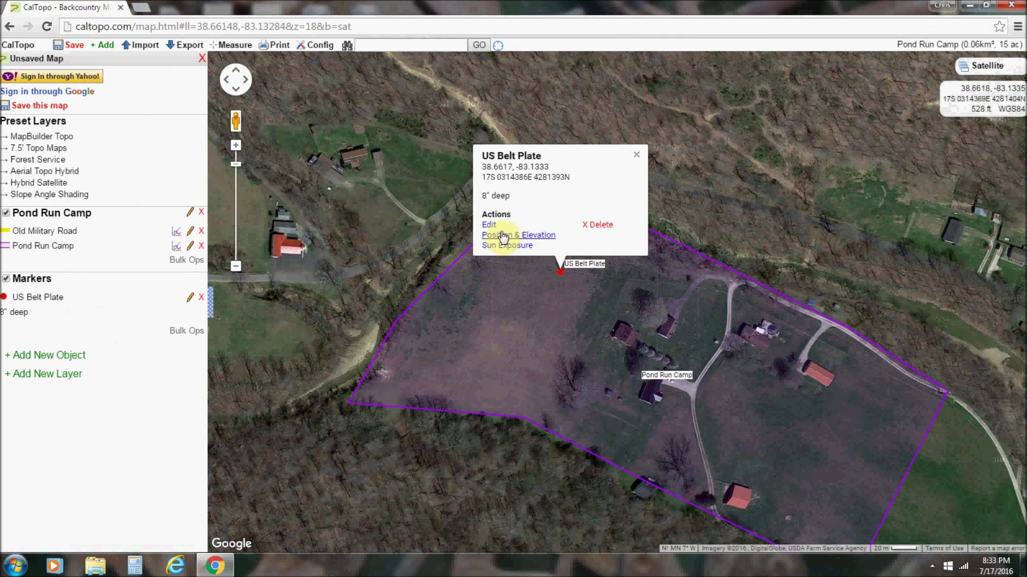
left_click(488, 222)
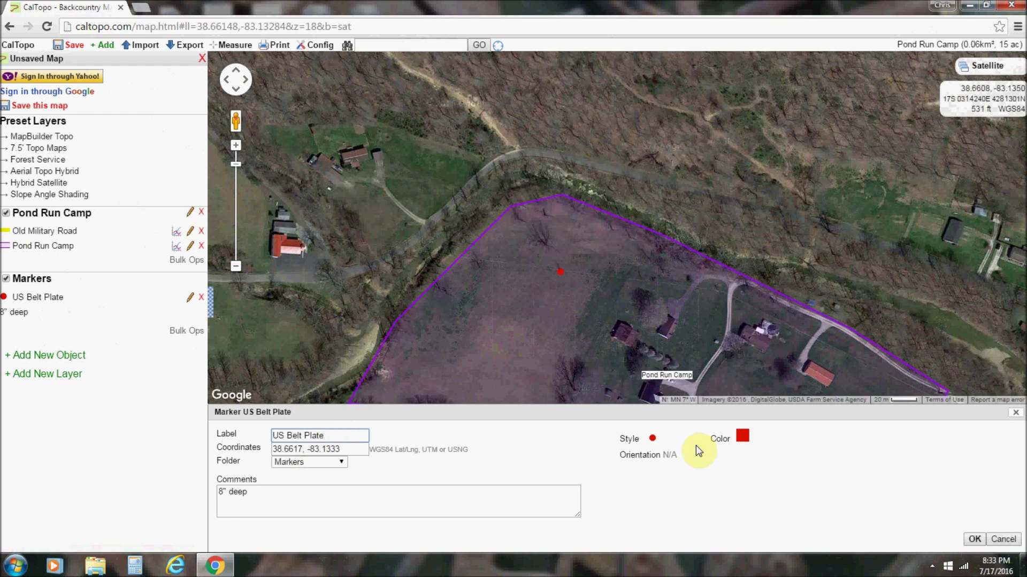
left_click(654, 439)
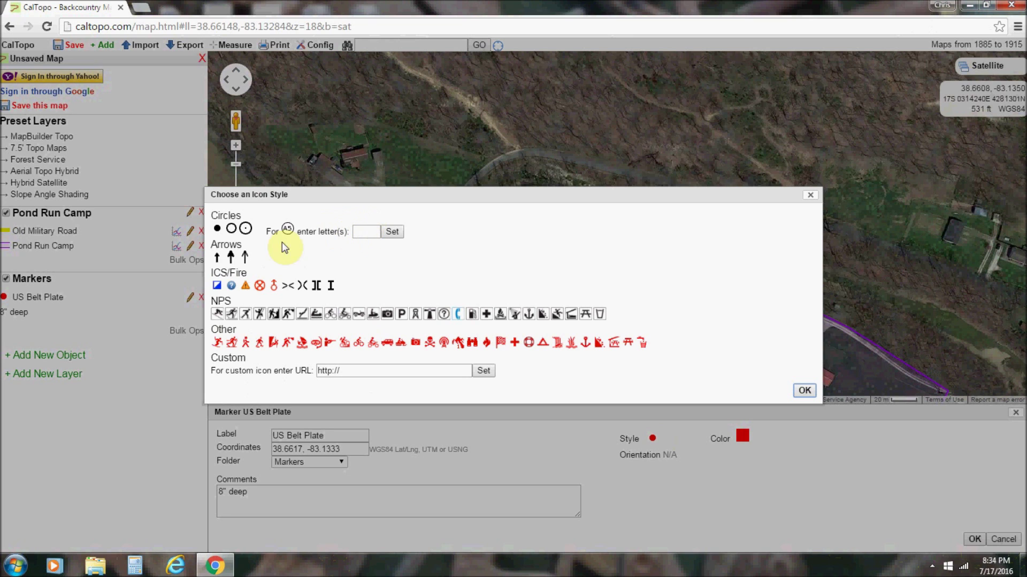
left_click(231, 228)
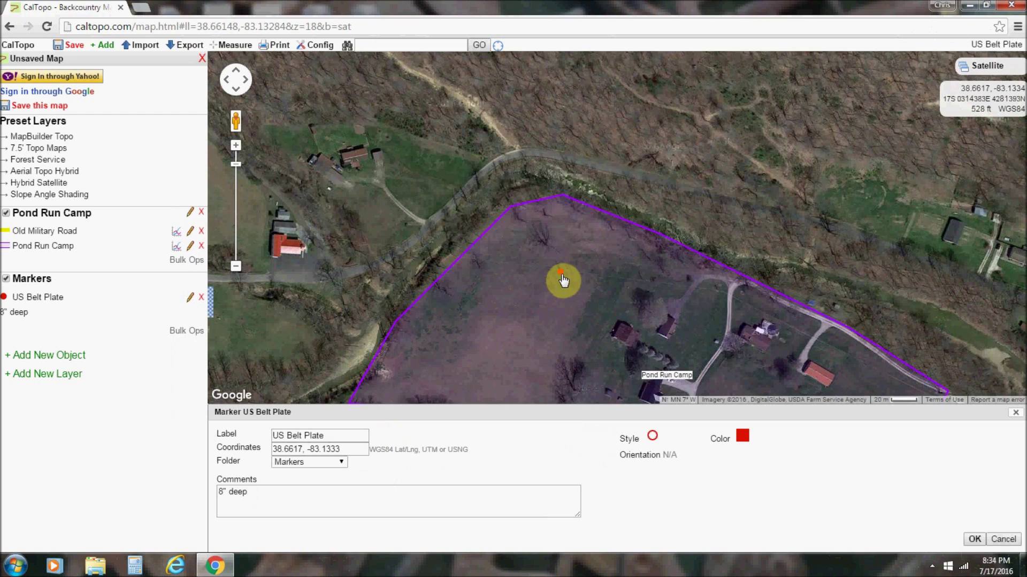
left_click(651, 438)
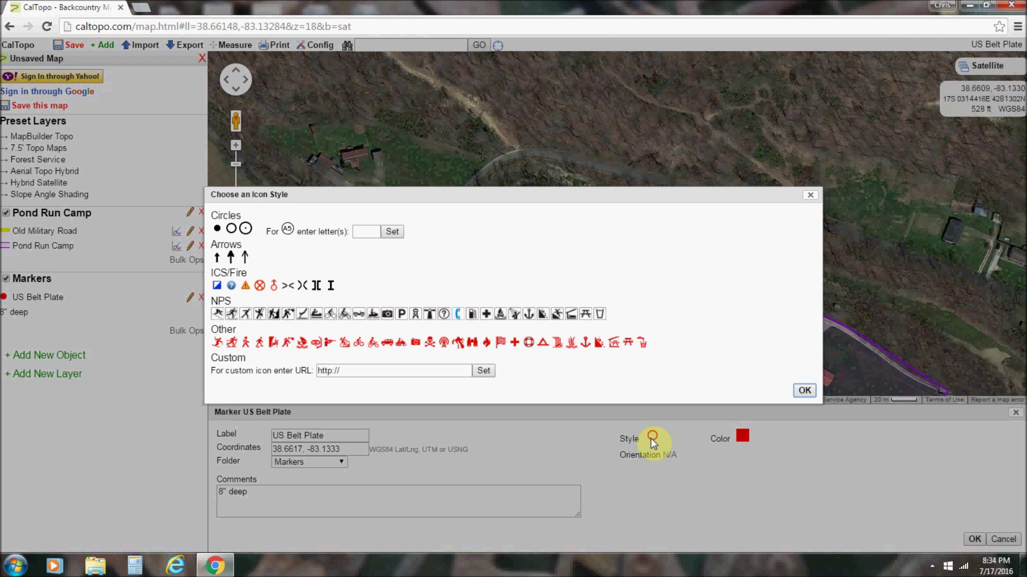
left_click(393, 231)
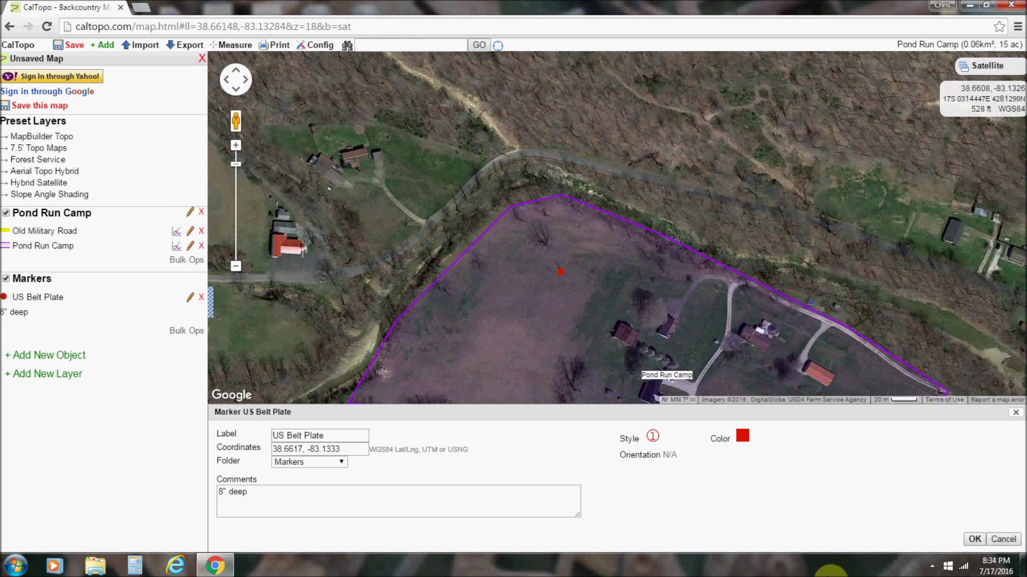
left_click(975, 540)
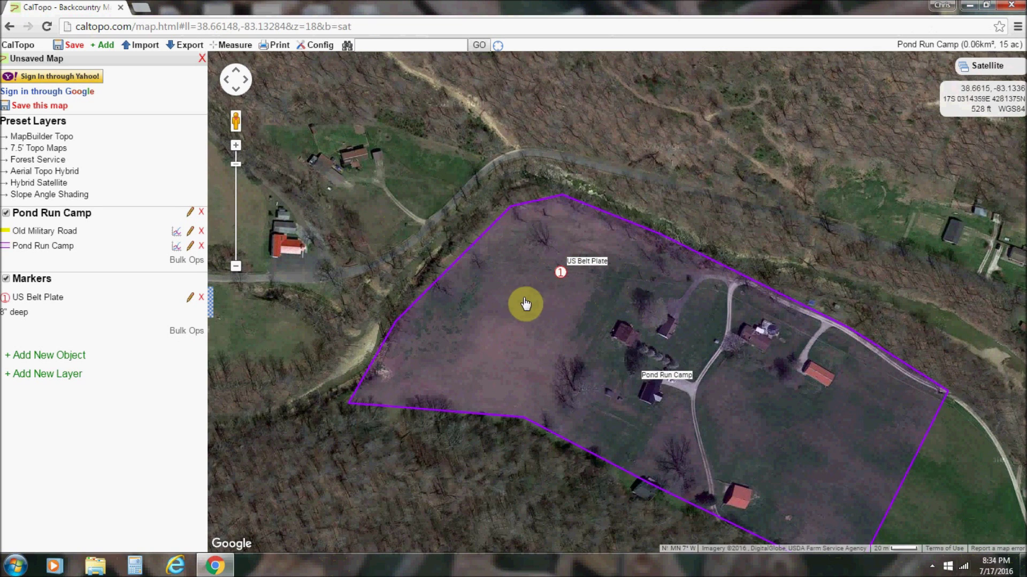
Create a new polygon south of the camp boundary, labelled "Shot Bullets" and assigned to the Pond Run Camp folder
left_click_drag(546, 275, 532, 216)
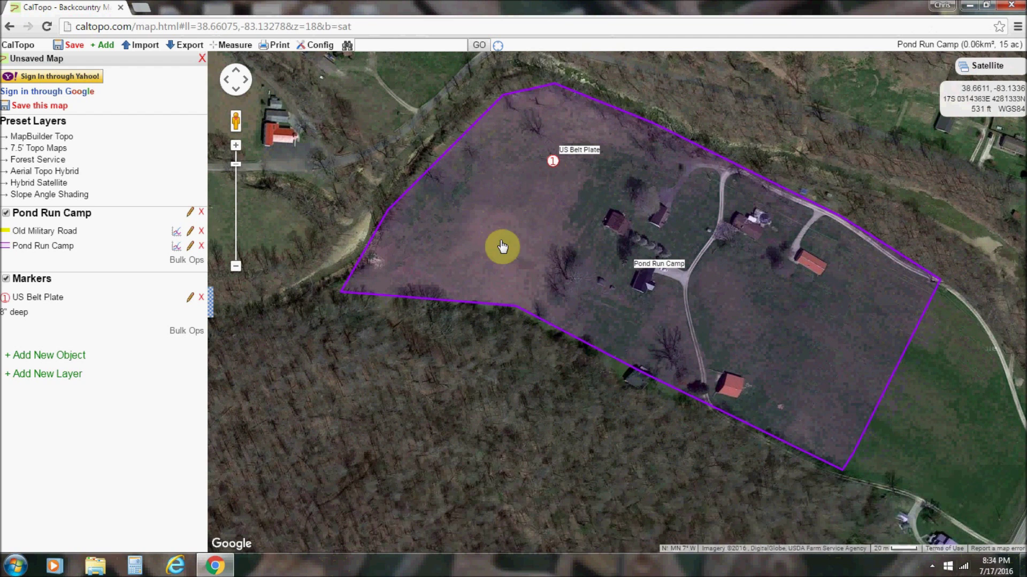
left_click_drag(438, 284, 463, 191)
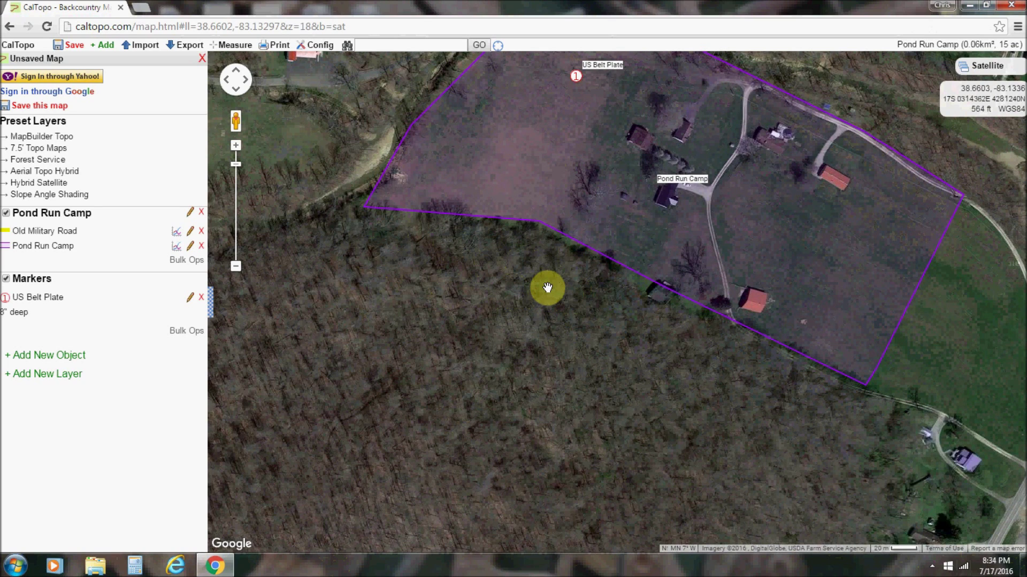
left_click(469, 246)
left_click(527, 258)
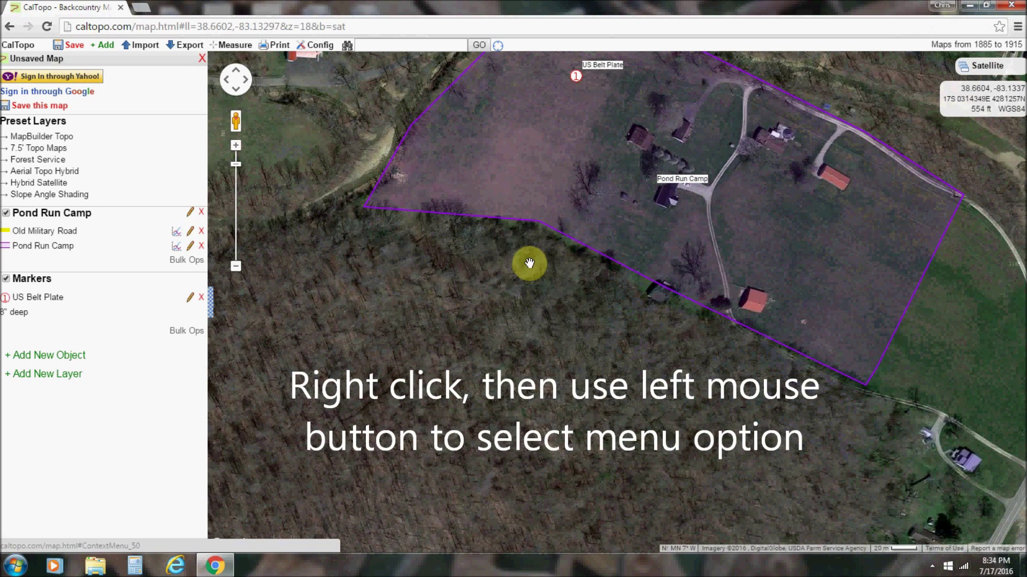
right_click(463, 243)
mouse_move(486, 251)
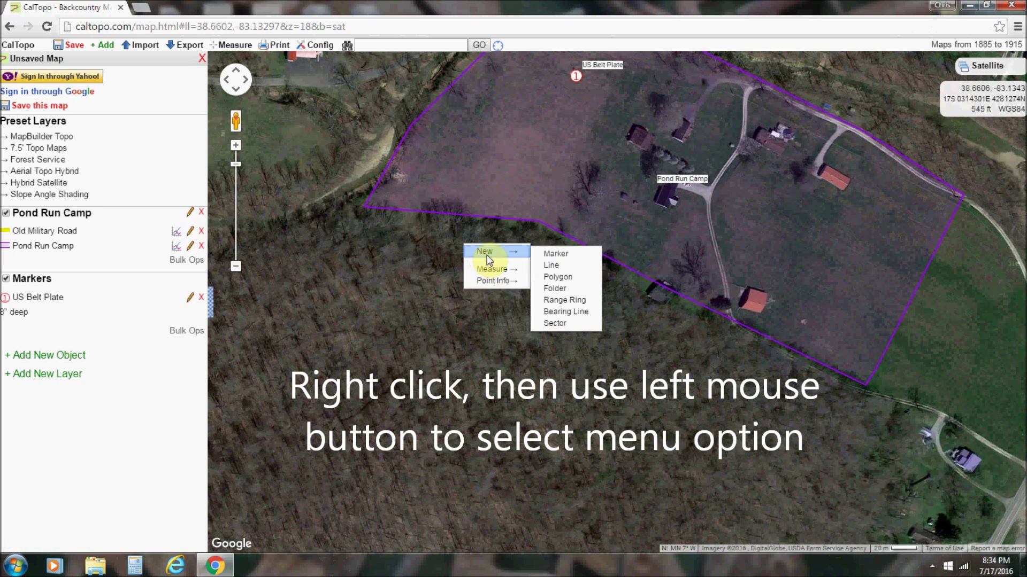
left_click(558, 277)
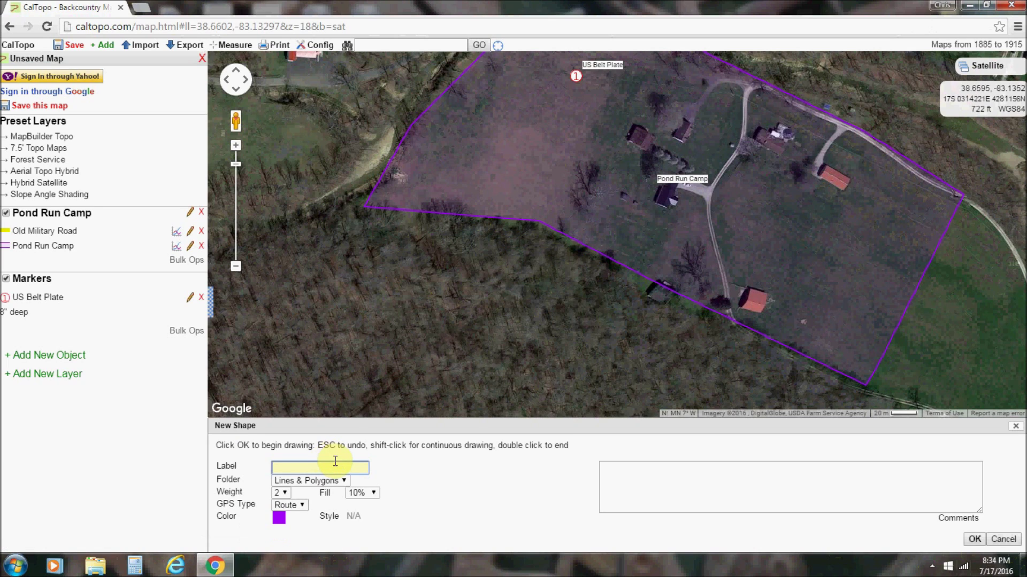
type("Sh")
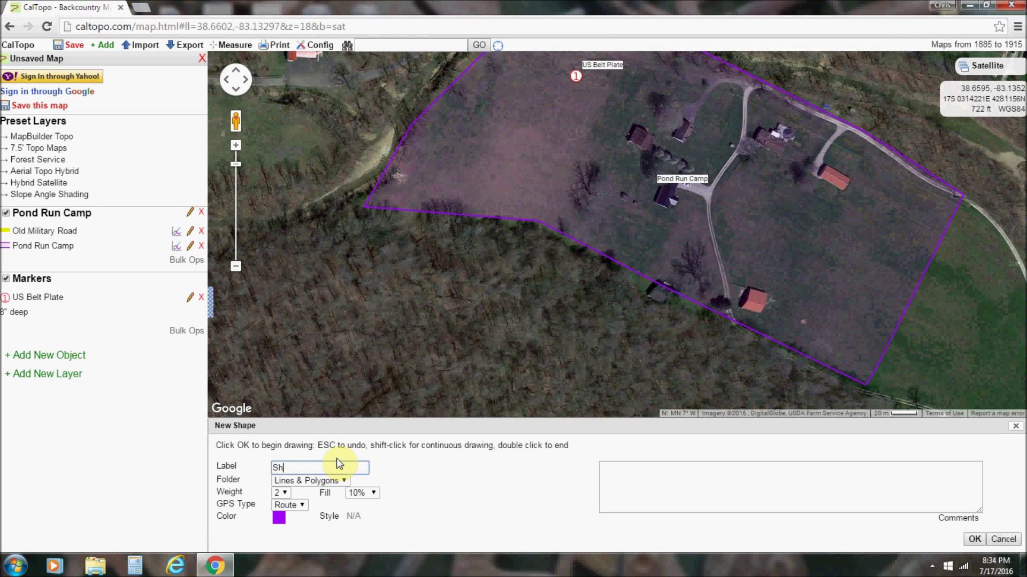
type("ot Bullets")
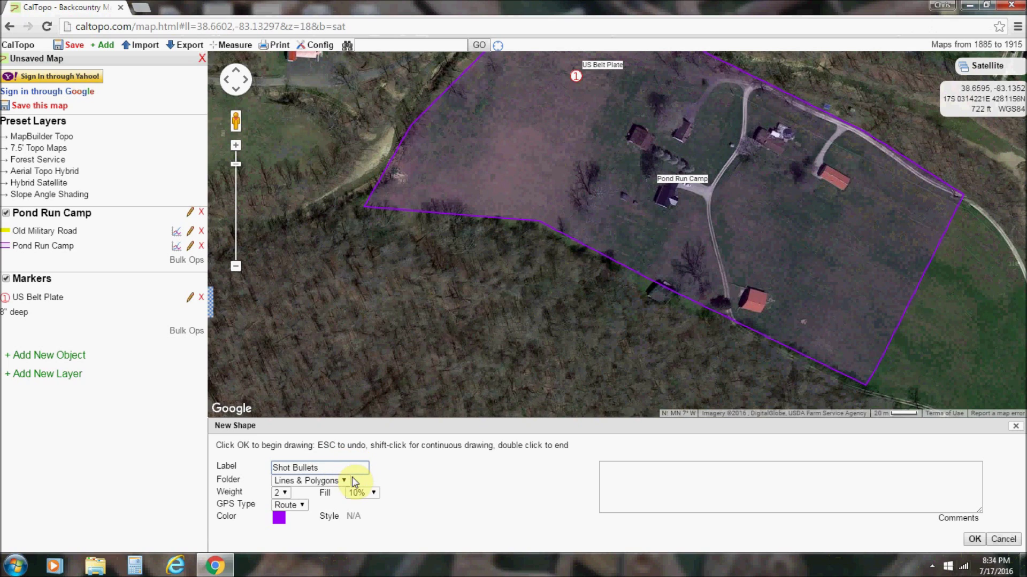
left_click(345, 483)
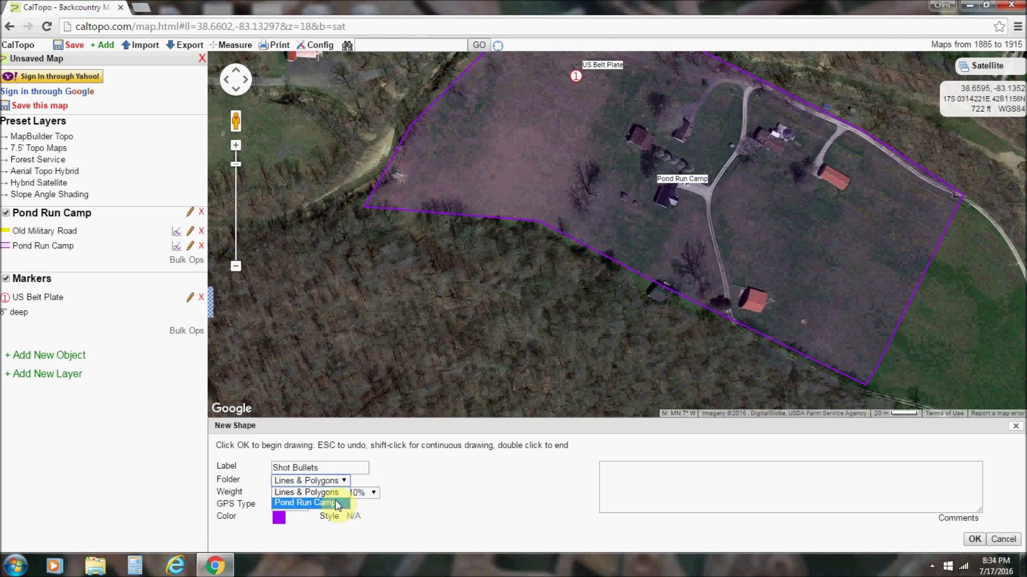
left_click(335, 500)
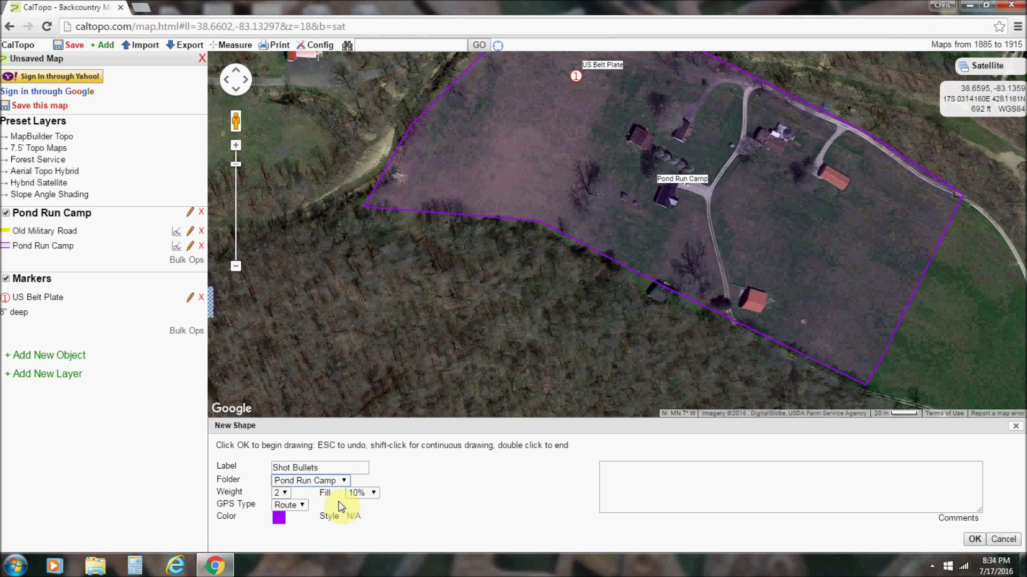
Give the Shot Bullets polygon a 50% fill and a red colour, and accept the settings to begin drawing
left_click(374, 495)
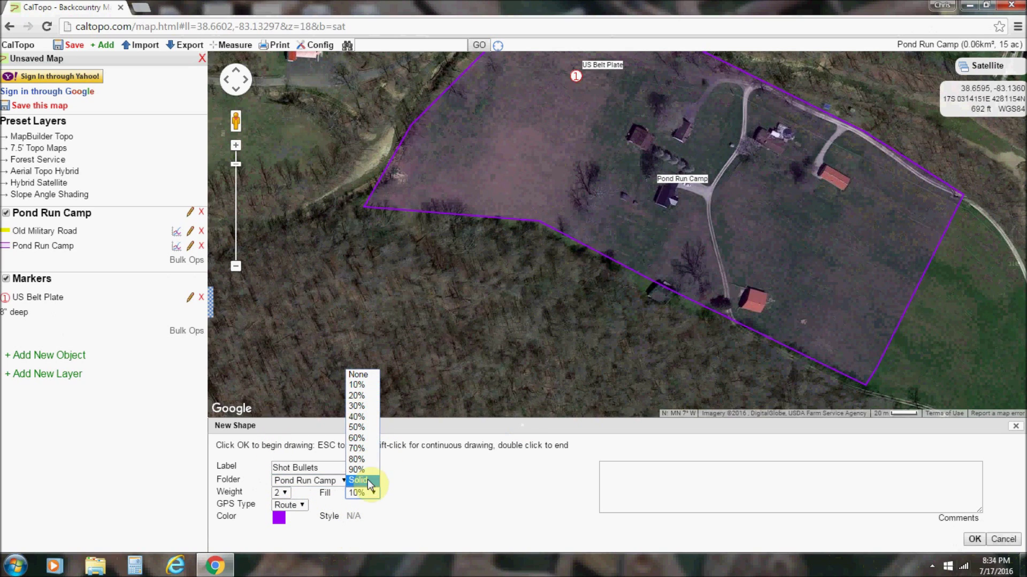
left_click(363, 427)
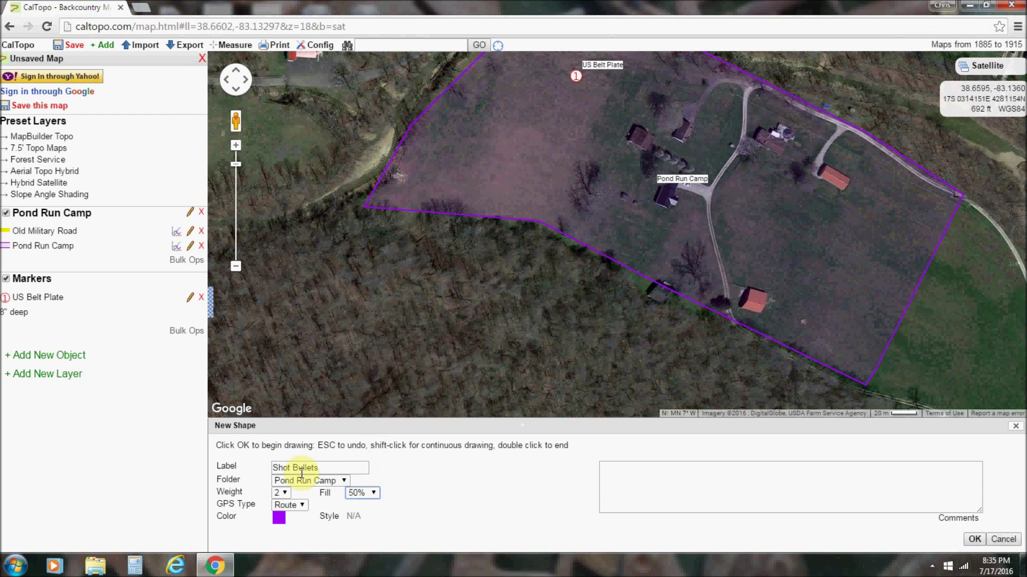
left_click(278, 518)
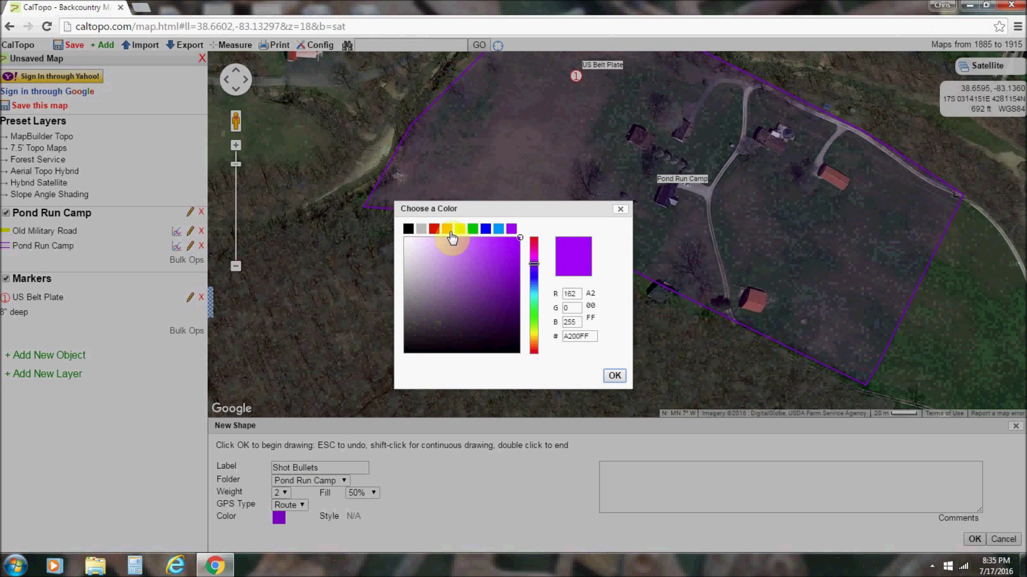
left_click(435, 230)
left_click(614, 376)
left_click(975, 539)
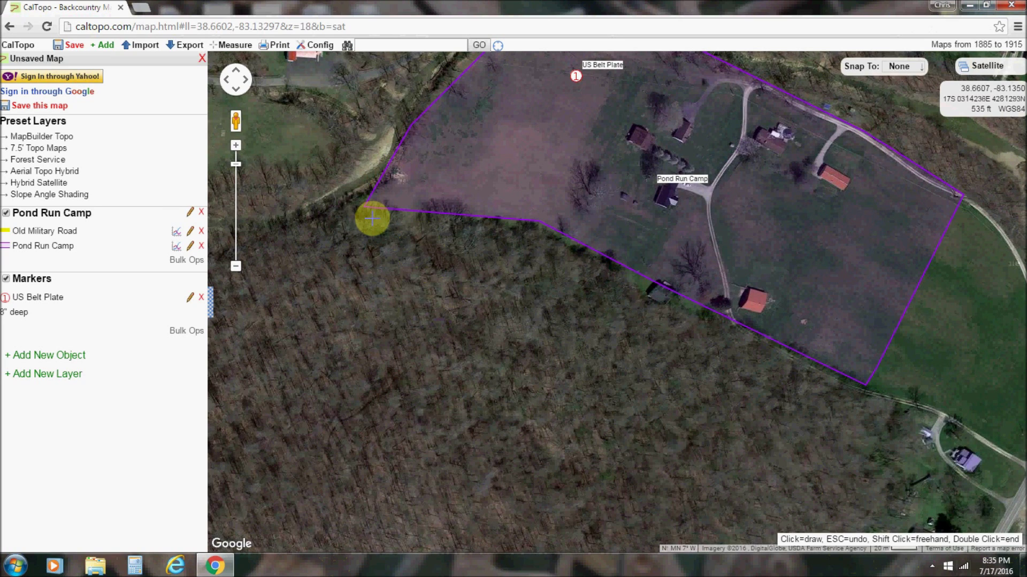
Outline the Shot Bullets polygon as a narrow curved strip of about 1 acre in the woods below the camp's southwestern boundary
left_click(388, 223)
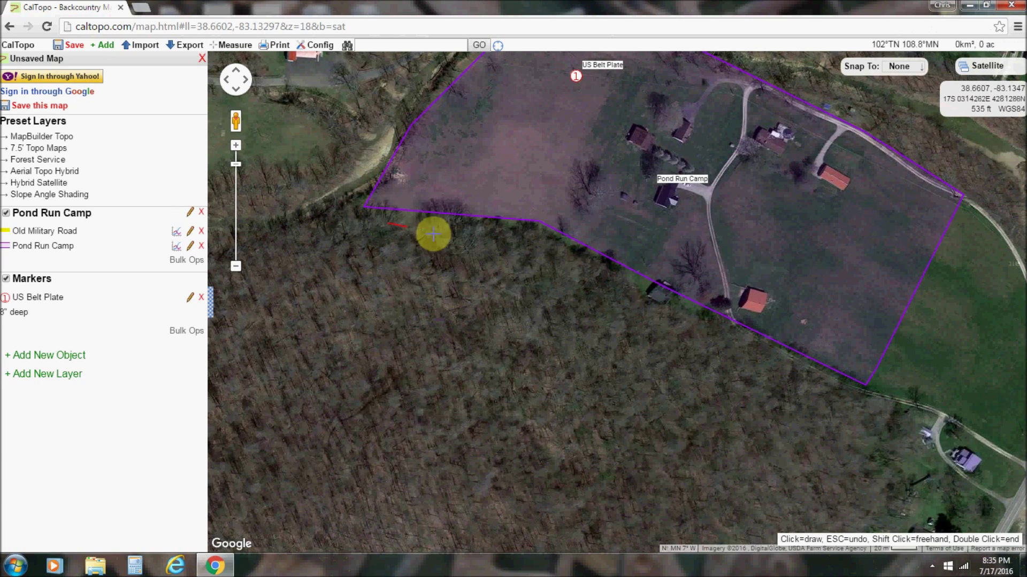
left_click(467, 233, "shift")
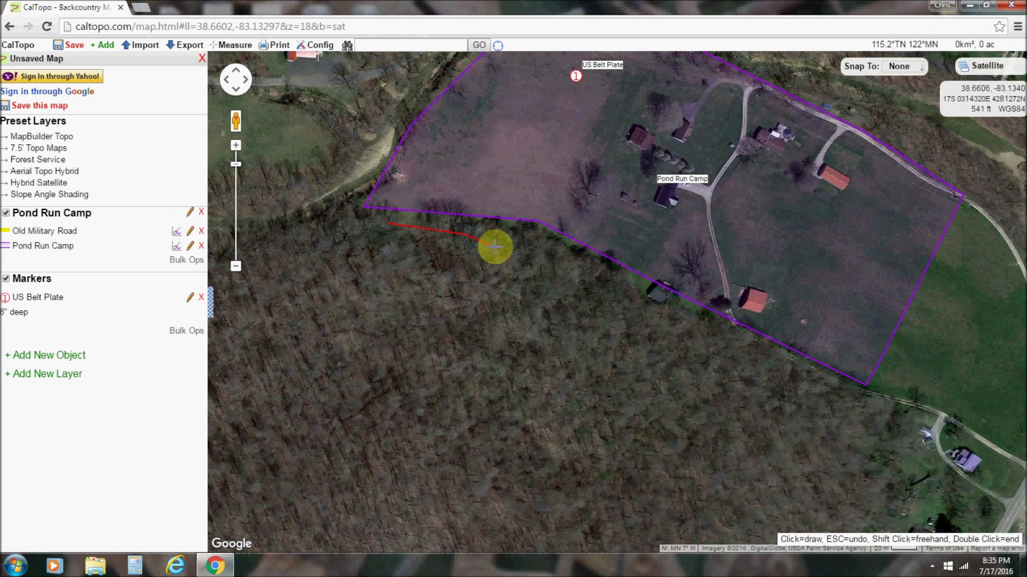
left_click(535, 262)
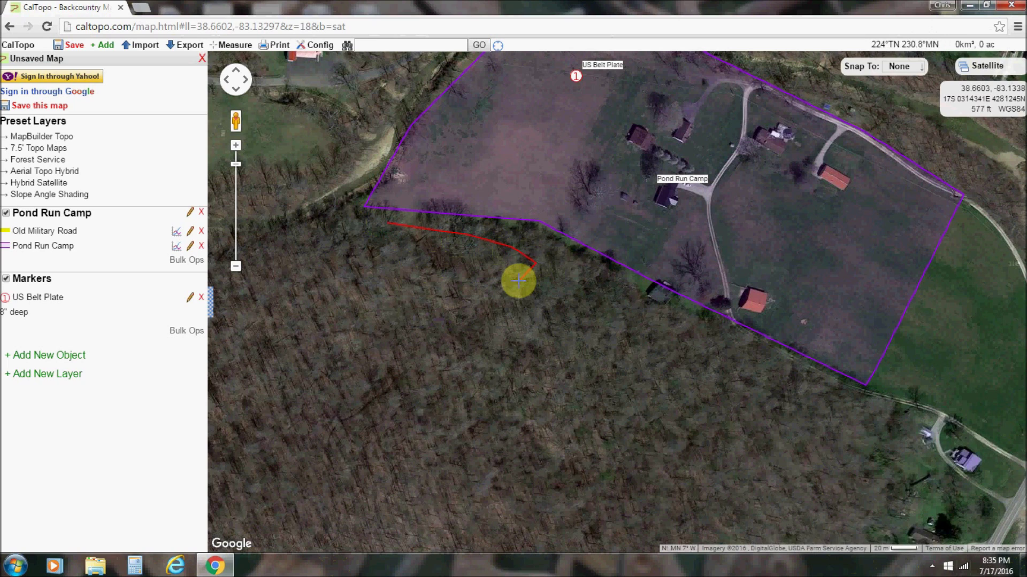
left_click(519, 281, "shift")
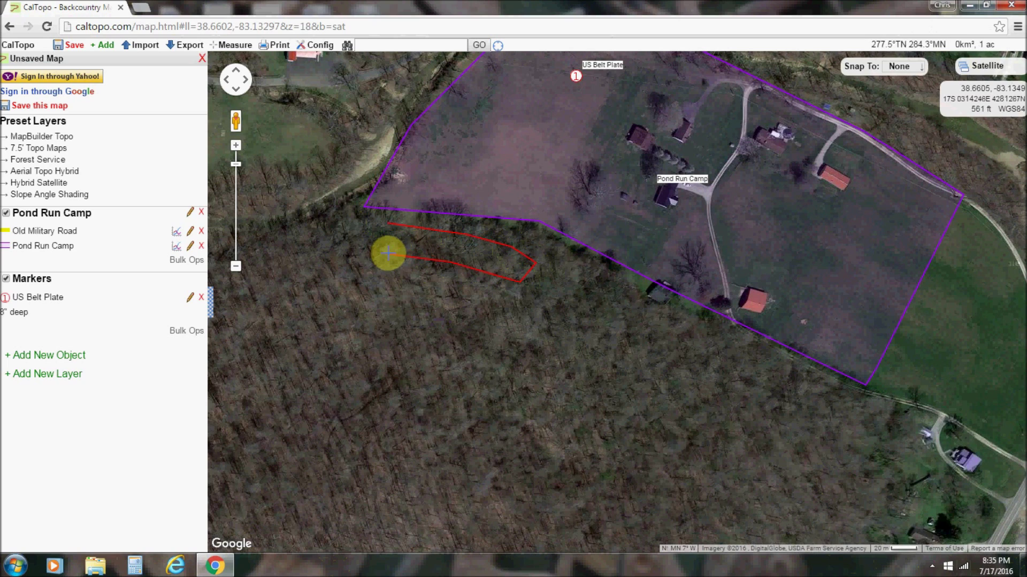
left_click(385, 221)
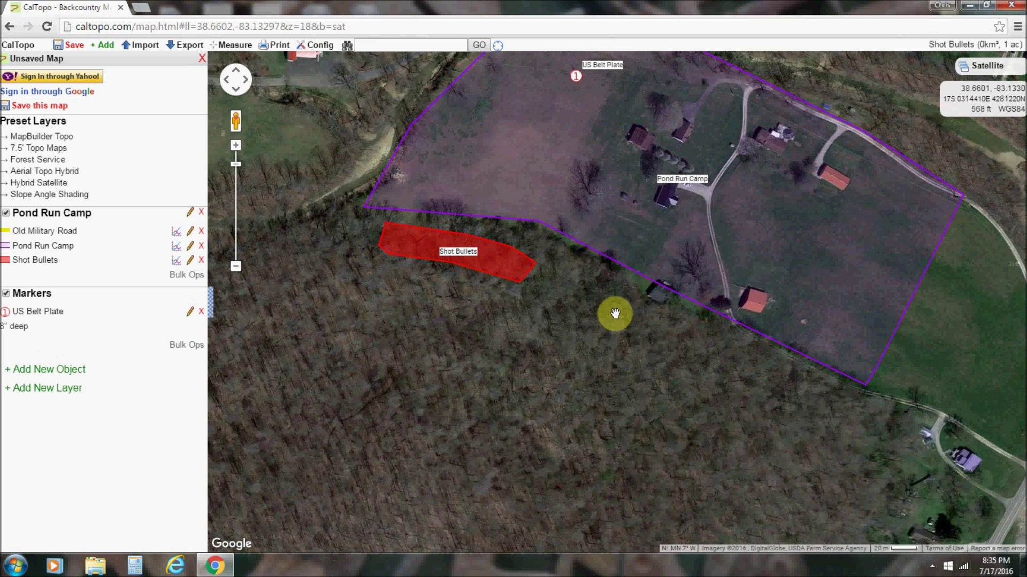
Move the US Belt Plate marker into the Pond Run Camp folder
left_click(190, 313)
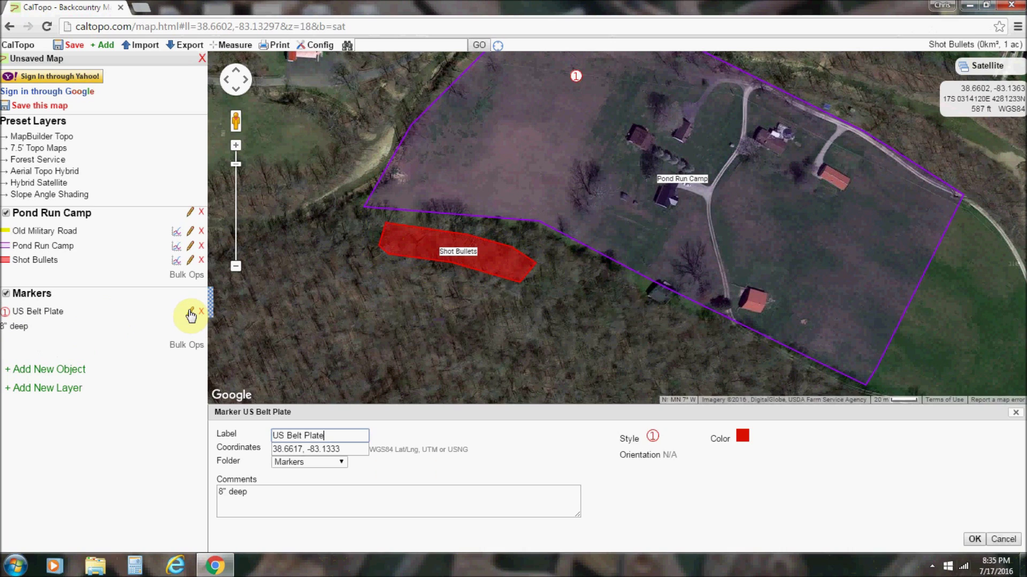
left_click(338, 463)
left_click(310, 484)
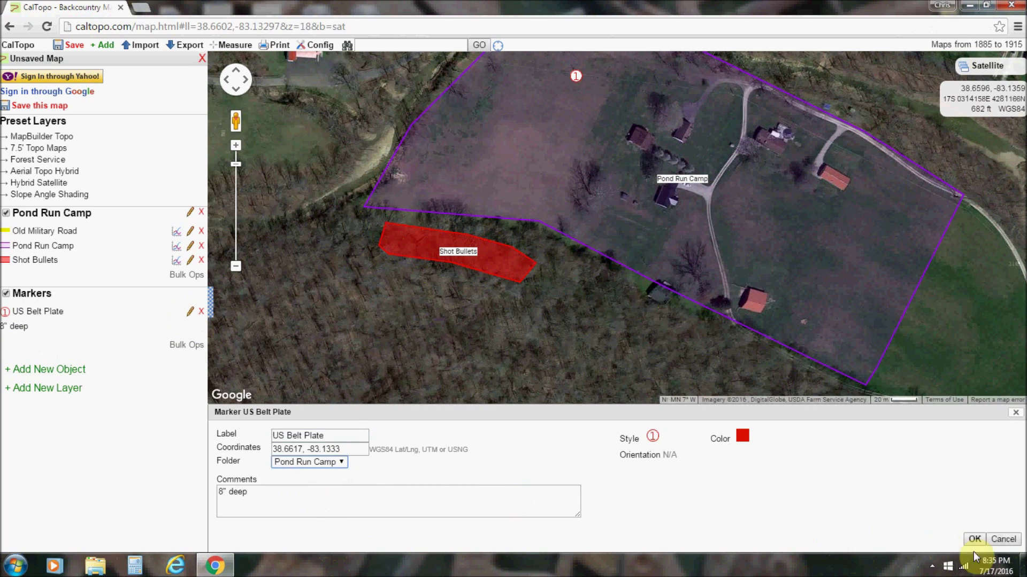
left_click(975, 540)
Examine the camp, road and find locations against the satellite imagery and the 1900 historical topo overlay
left_click_drag(535, 298, 468, 354)
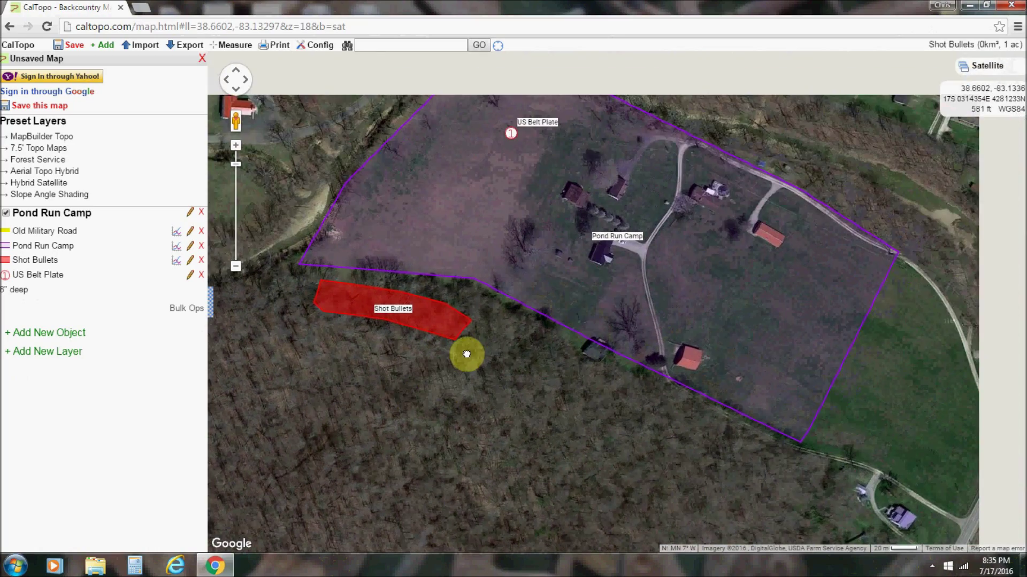
scroll(565, 303, "down", 2)
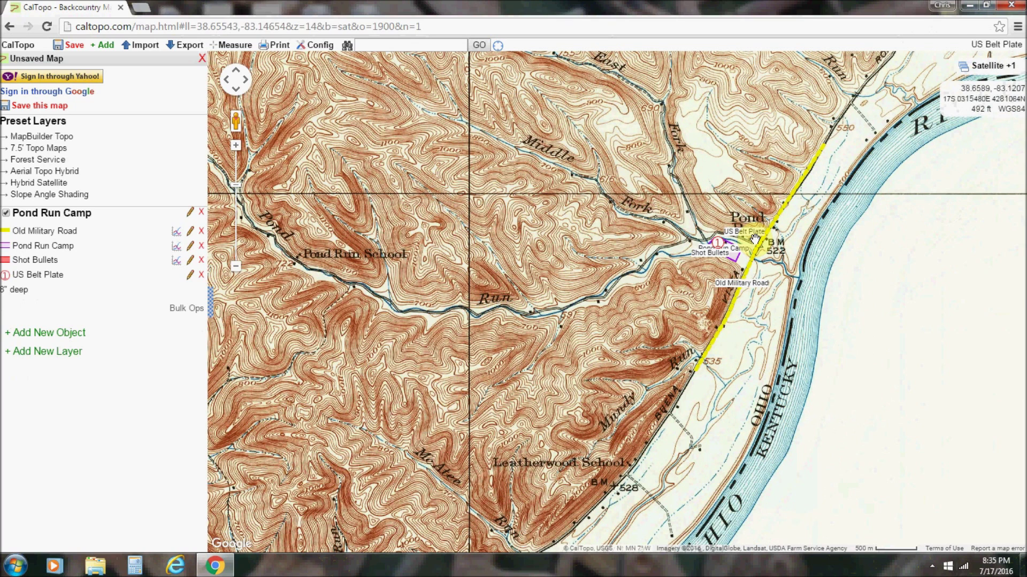
right_click(705, 244)
left_click(671, 233)
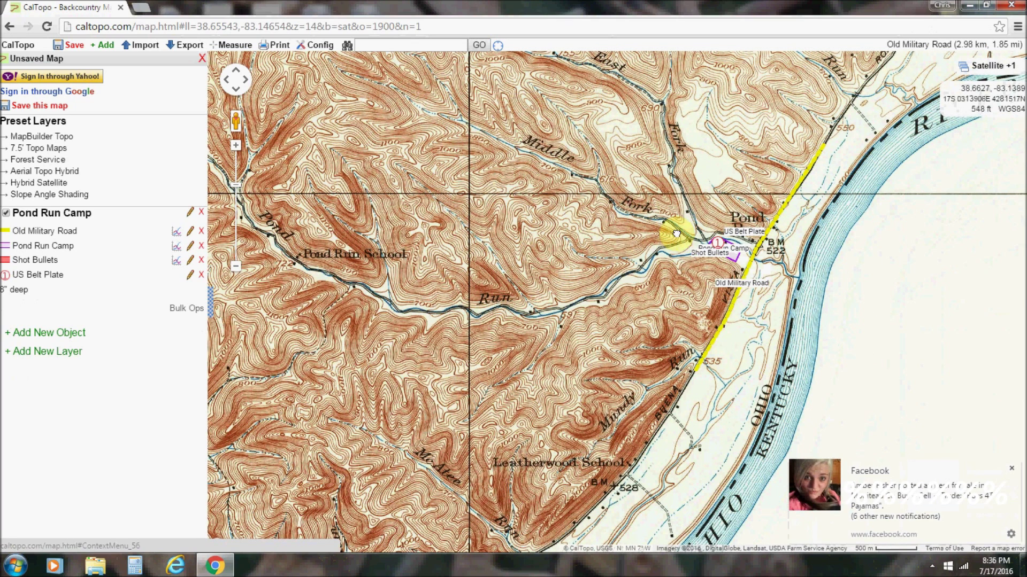
scroll(655, 266, "up", 1)
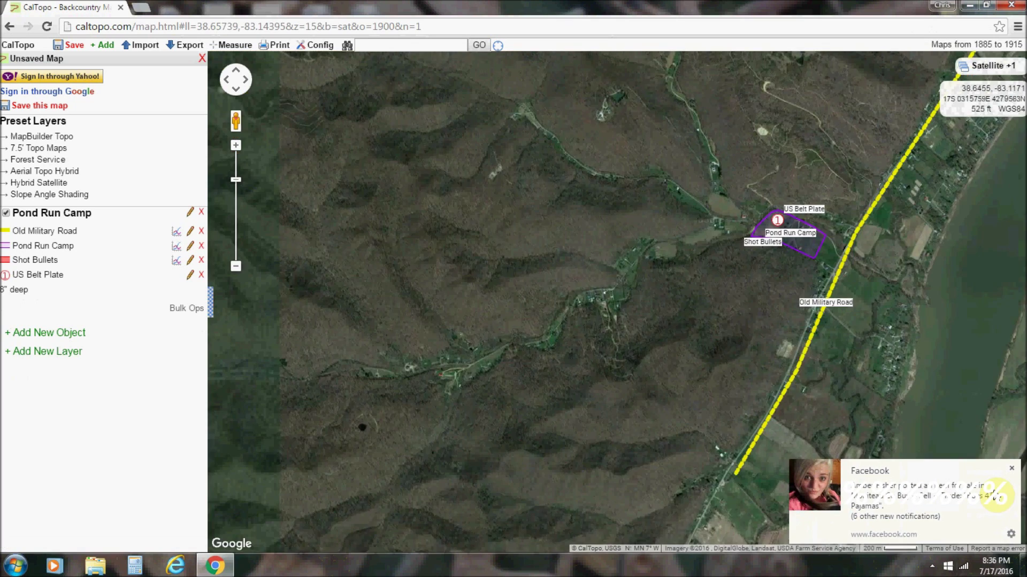
scroll(763, 268, "up", 1)
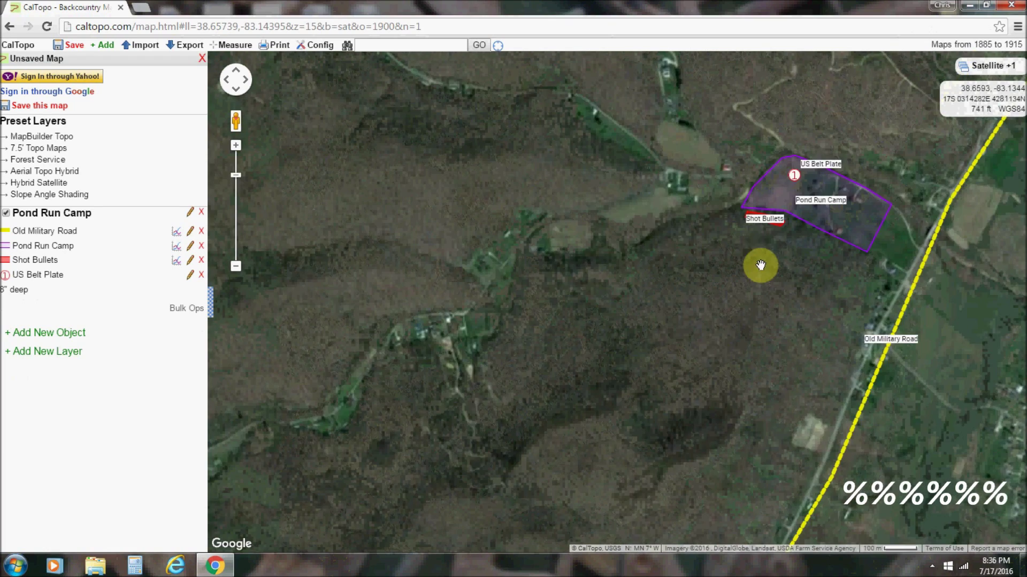
left_click_drag(657, 210, 467, 264)
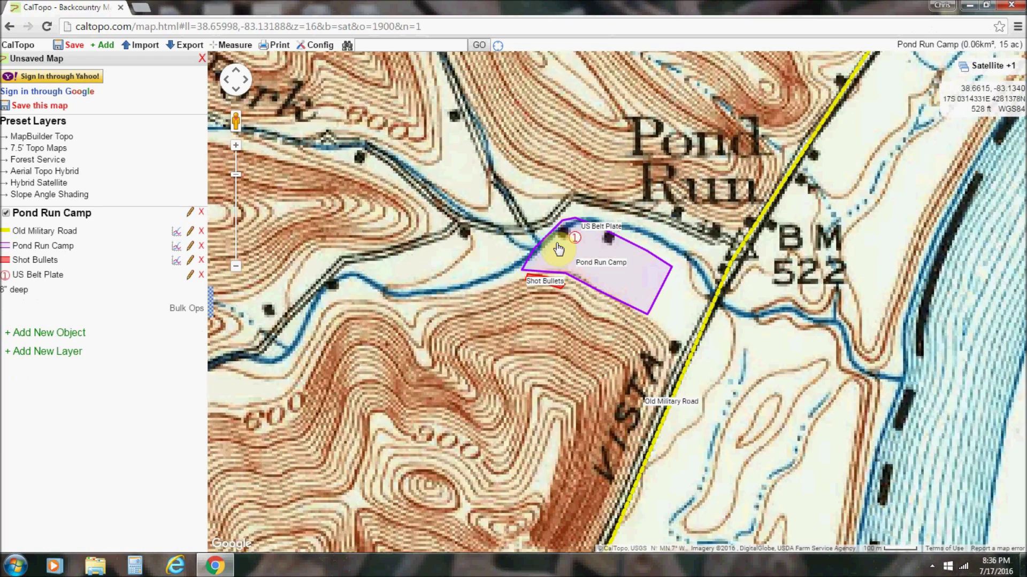
Create a 1 mile range ring centred within the Pond Run Camp at 38.6610, -83.1325
right_click(602, 267)
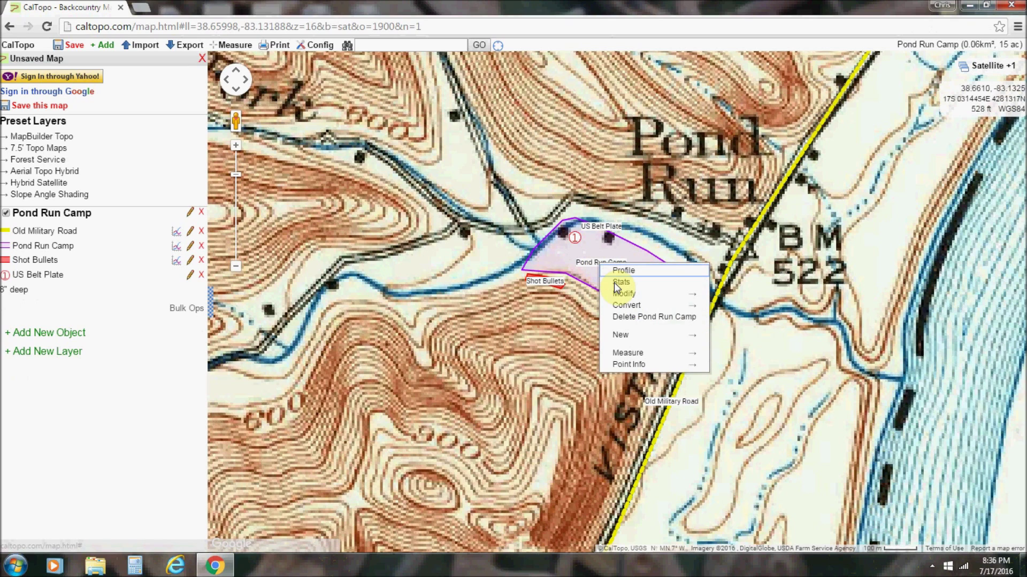
mouse_move(641, 335)
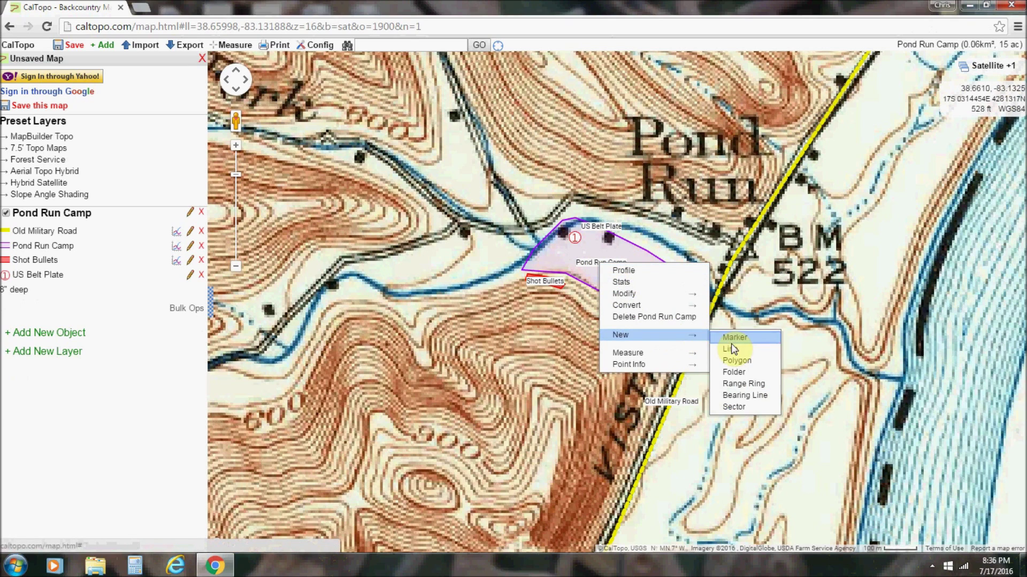
left_click(744, 384)
left_click(339, 518)
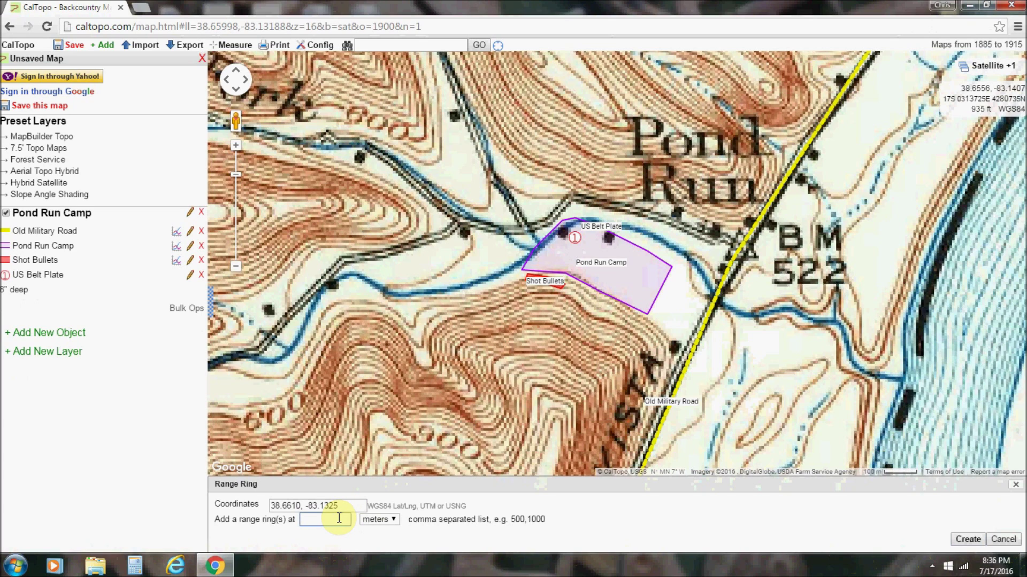
type("5")
key("BackSpace")
type("1")
left_click(393, 522)
left_click(393, 541)
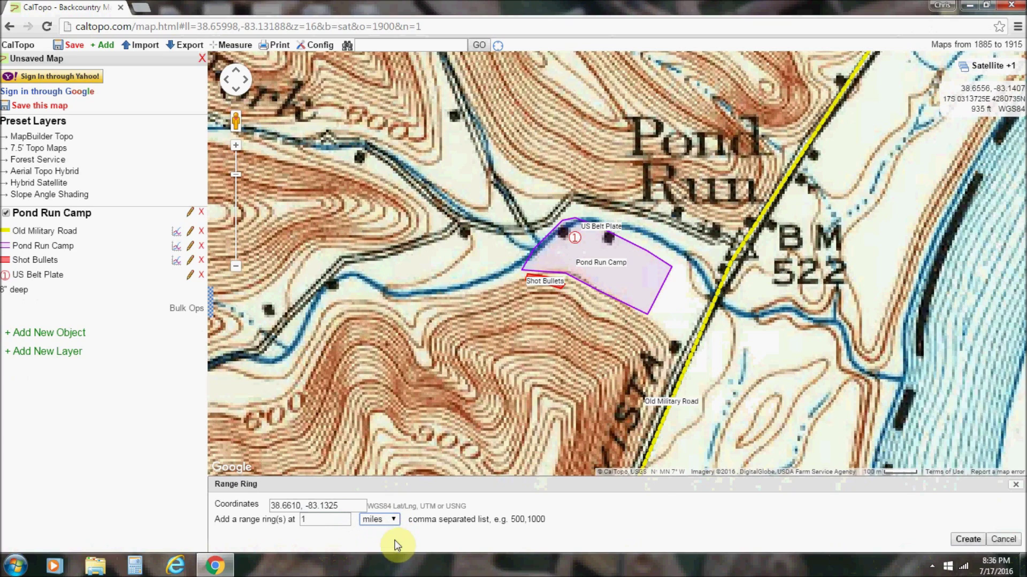
left_click(968, 539)
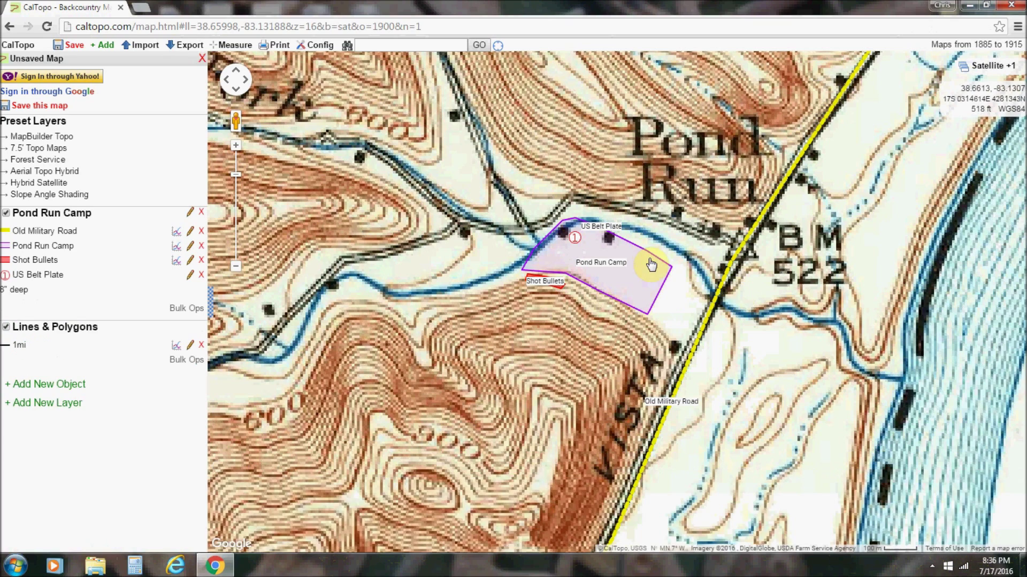
Measure the distance from the camp's northwestern edge along the Pond Run valley to just inside the range ring, and dismiss the result
scroll(651, 263, "down", 1)
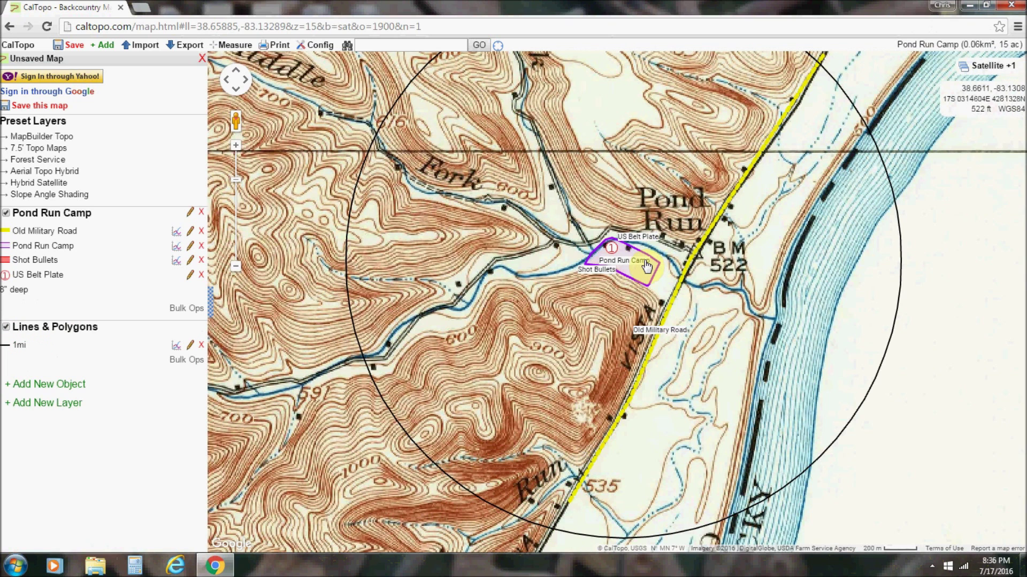
scroll(659, 377, "down", 1)
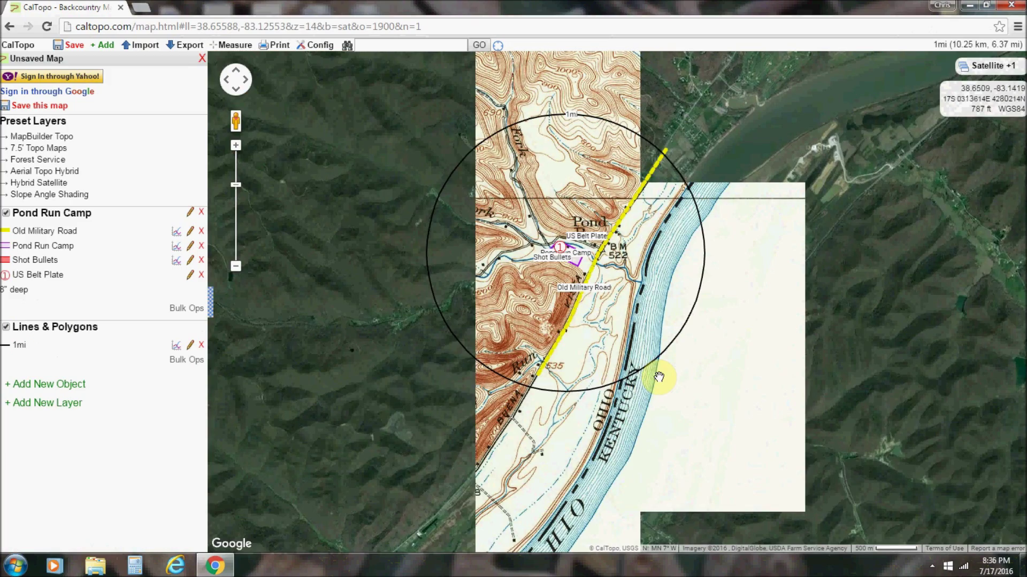
scroll(516, 257, "up", 1)
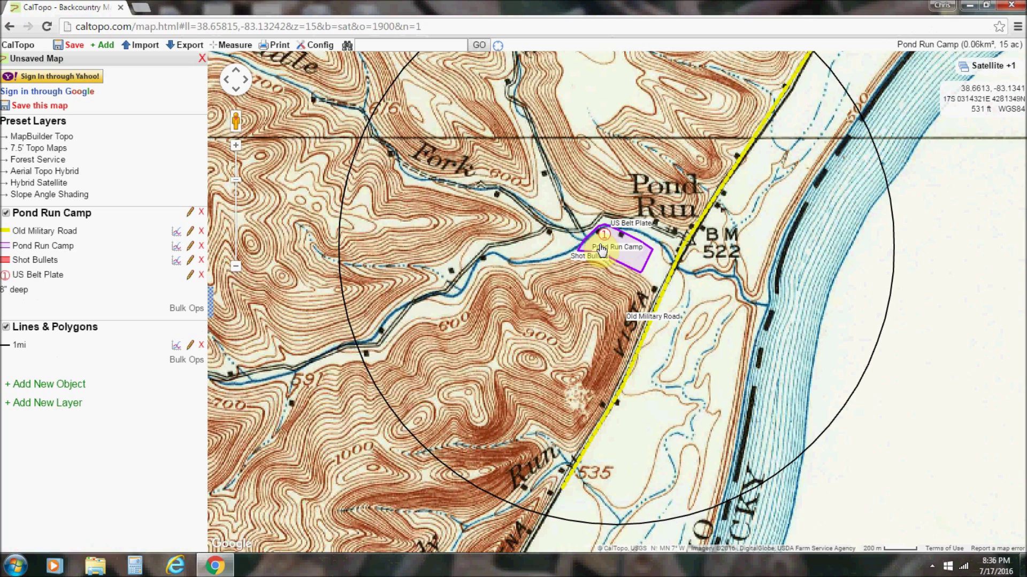
scroll(602, 250, "up", 1)
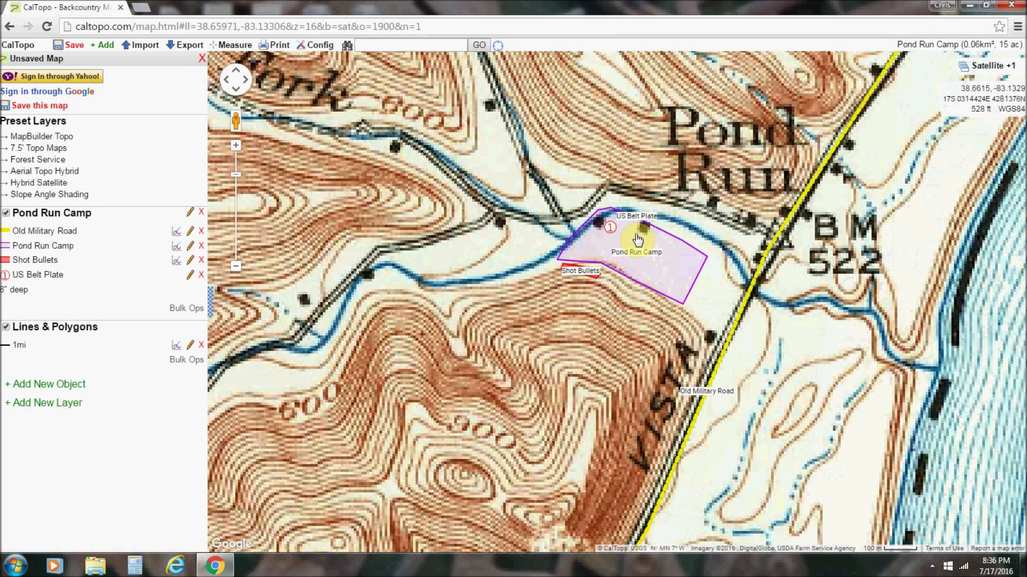
right_click(608, 210)
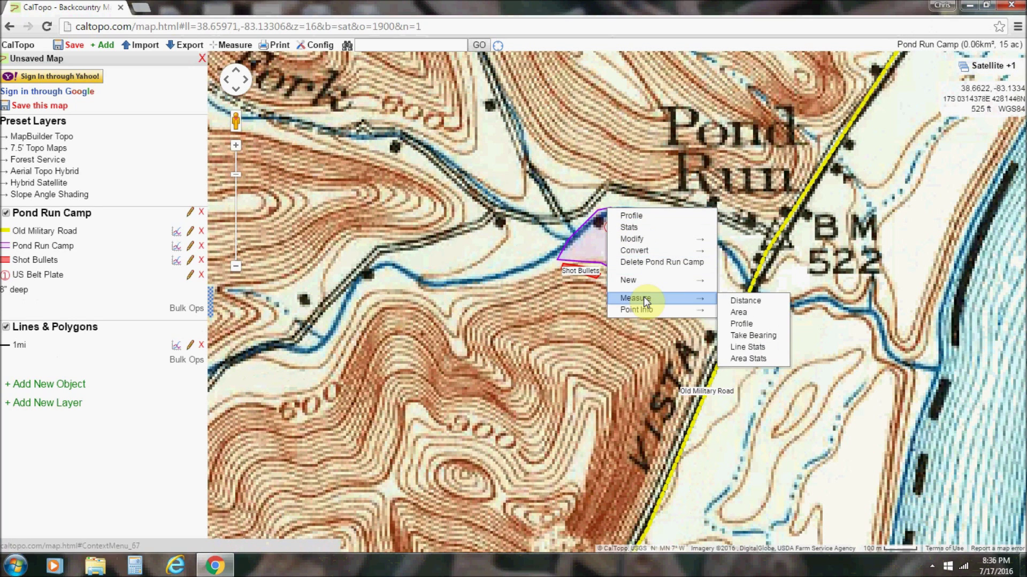
left_click(746, 300)
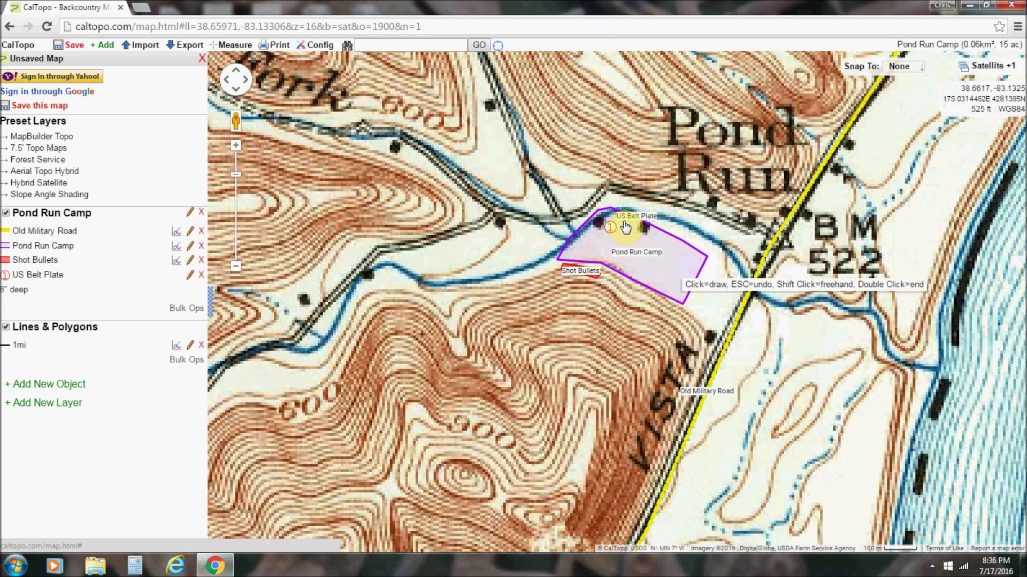
left_click(556, 257)
left_click(387, 266)
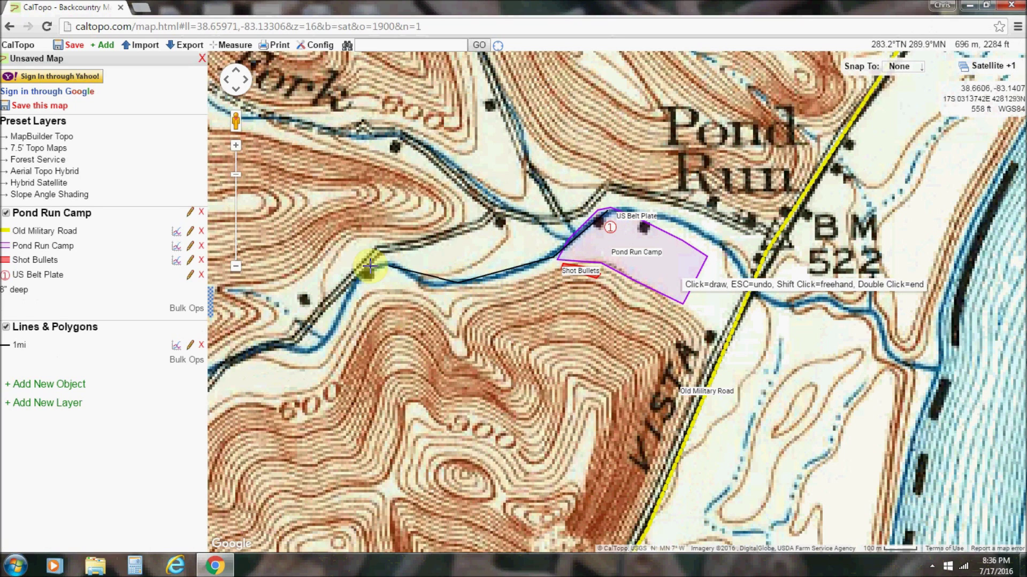
left_click_drag(300, 347, 580, 223)
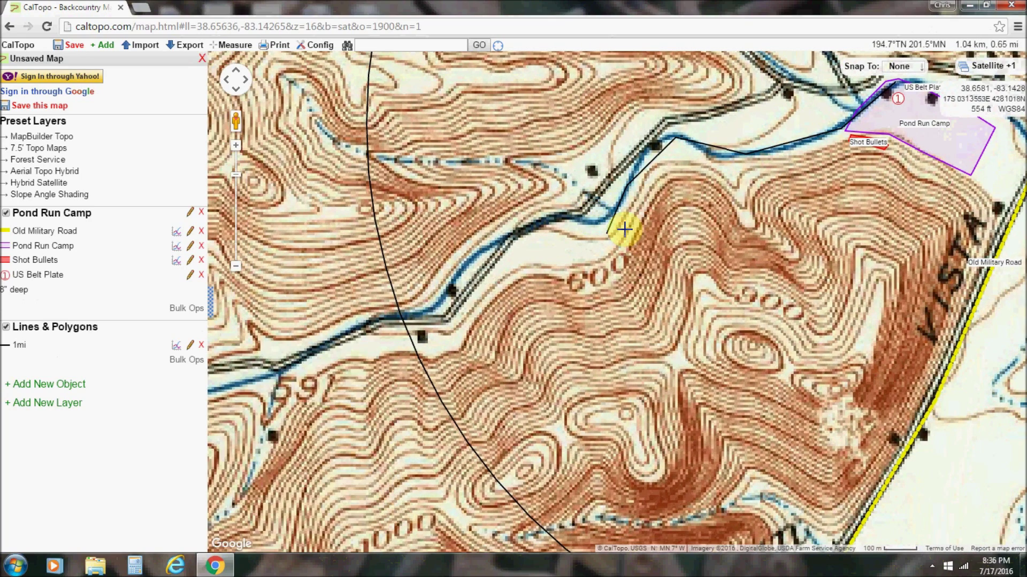
left_click(617, 226)
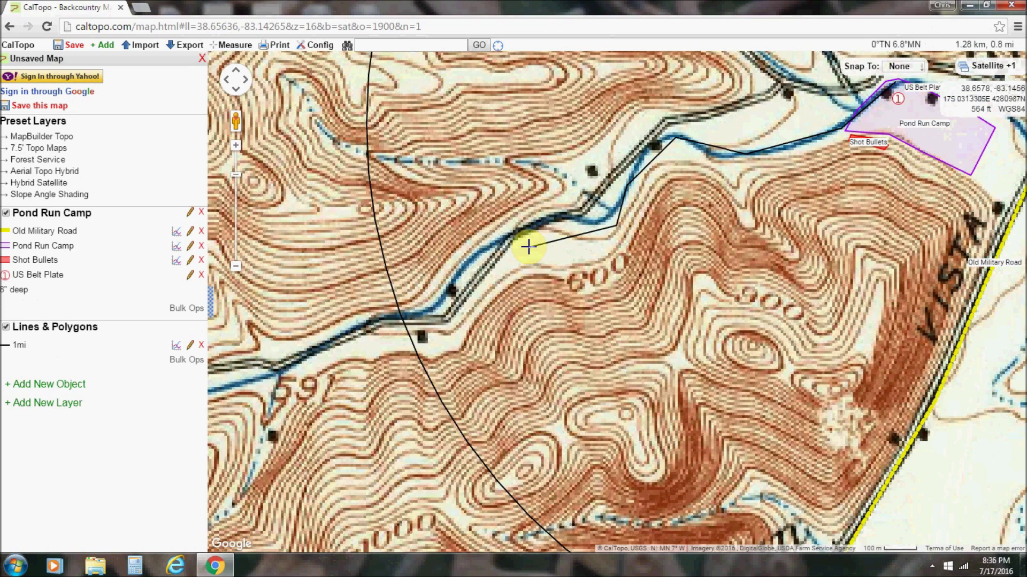
left_click(528, 246)
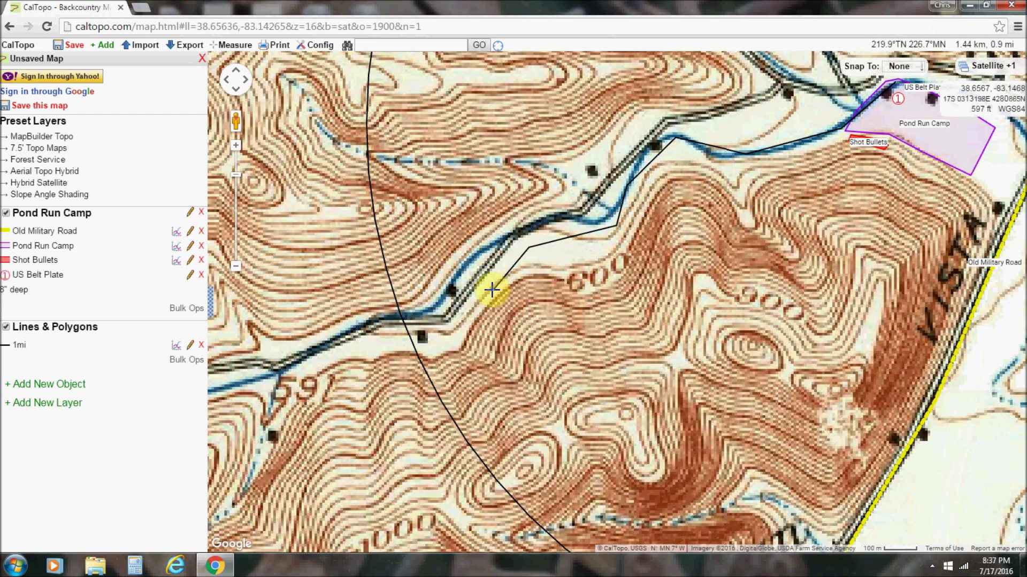
left_click(440, 315)
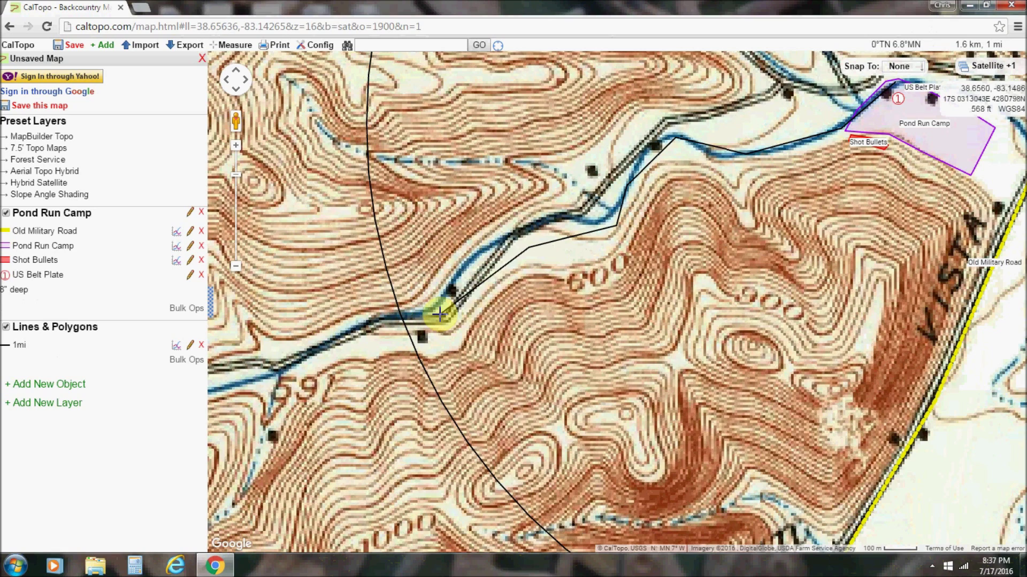
double_click(439, 314)
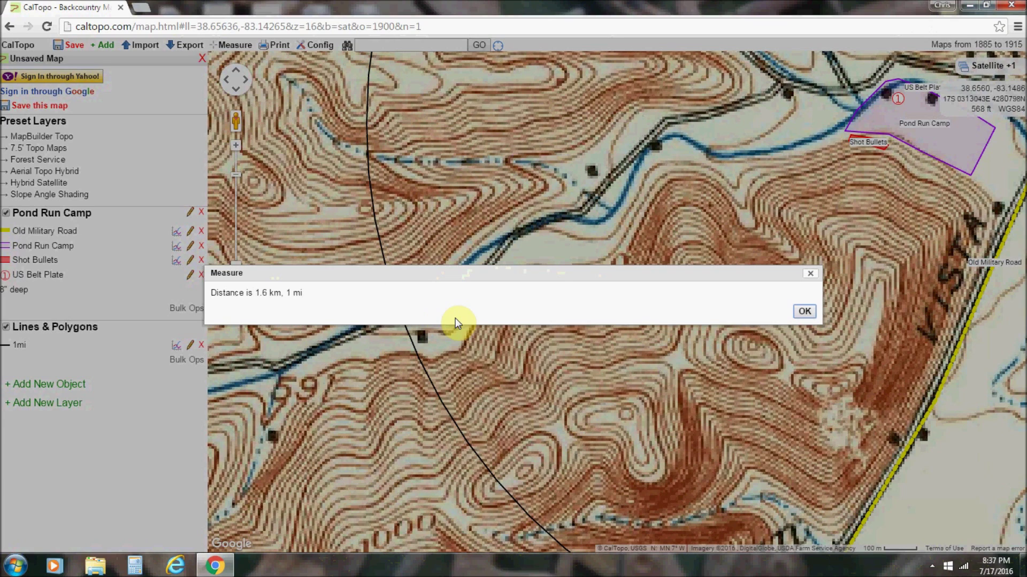
left_click(804, 311)
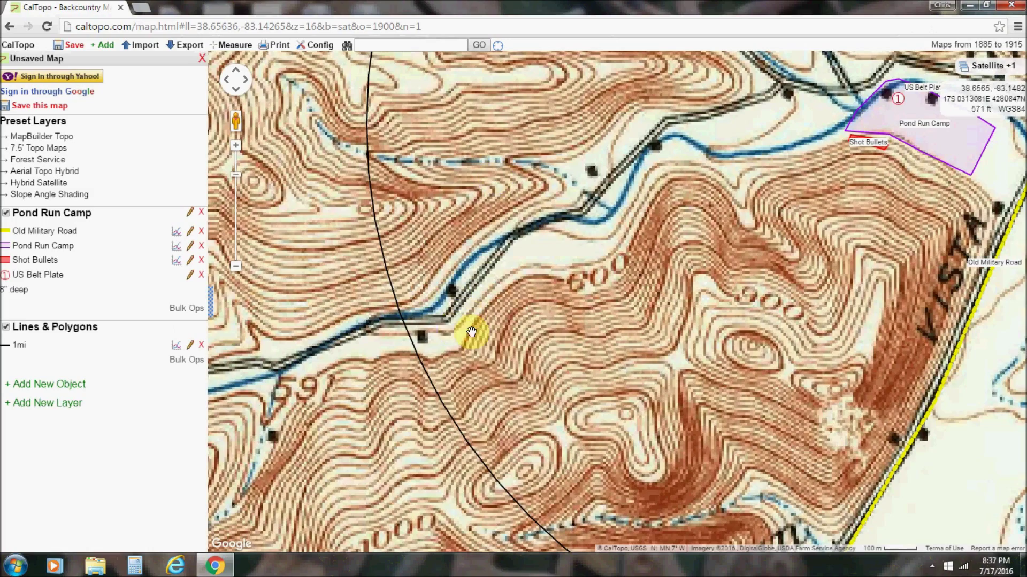
Delete the 1mi range ring around the camp and confirm the deletion
scroll(509, 339, "down", 1)
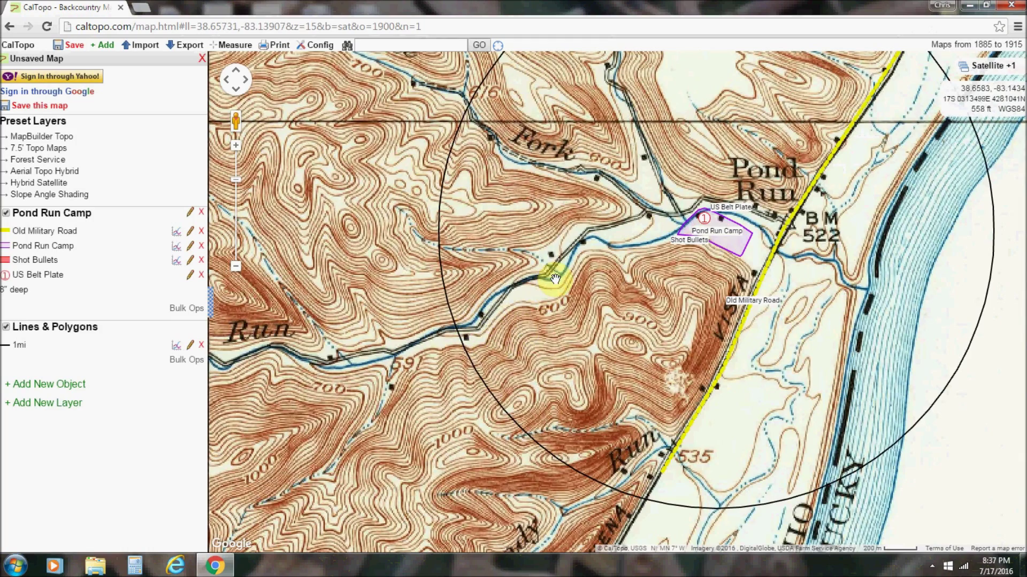
scroll(547, 261, "down", 1)
left_click_drag(547, 261, 443, 285)
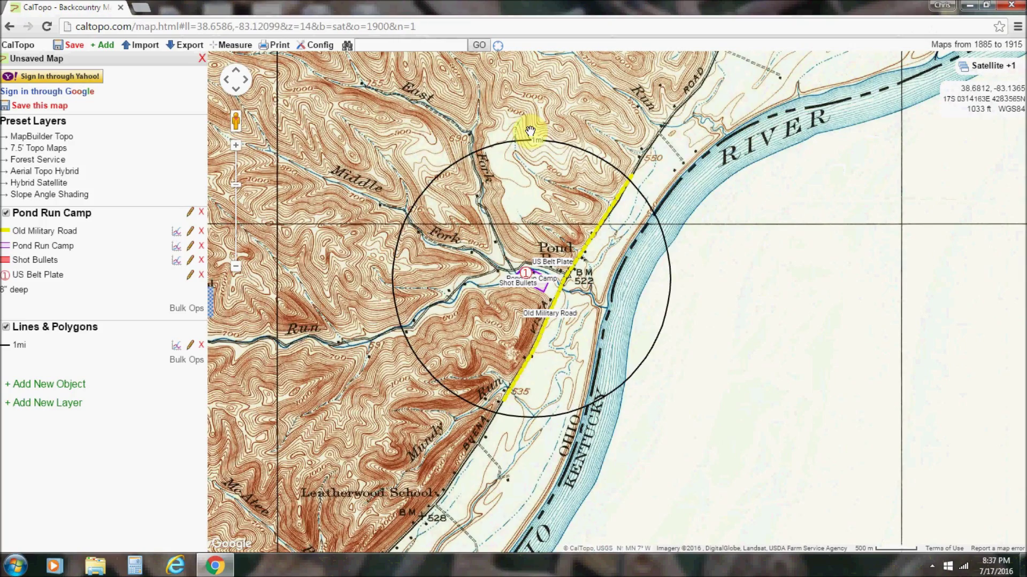
left_click(537, 140)
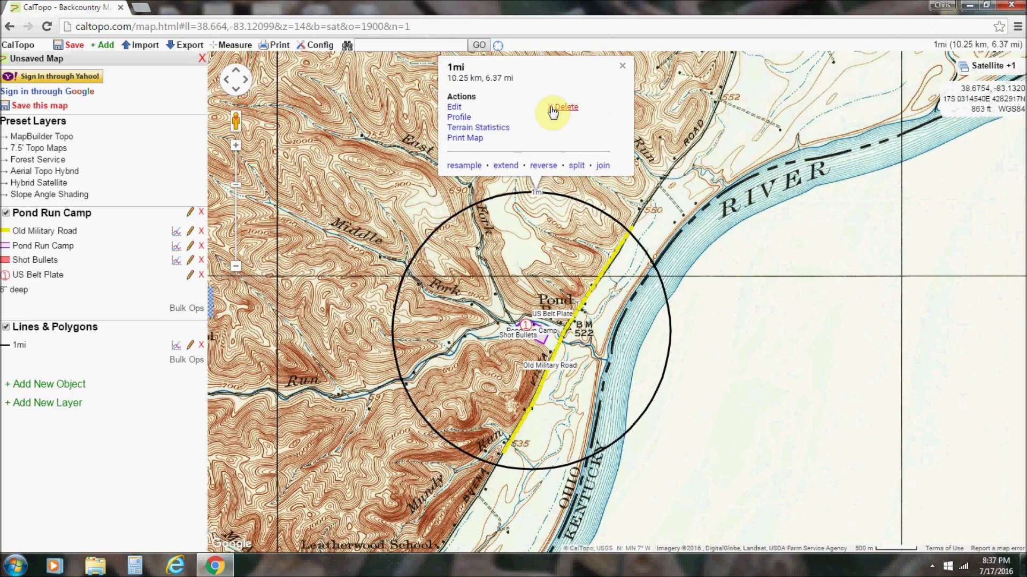
left_click(551, 106)
left_click(764, 312)
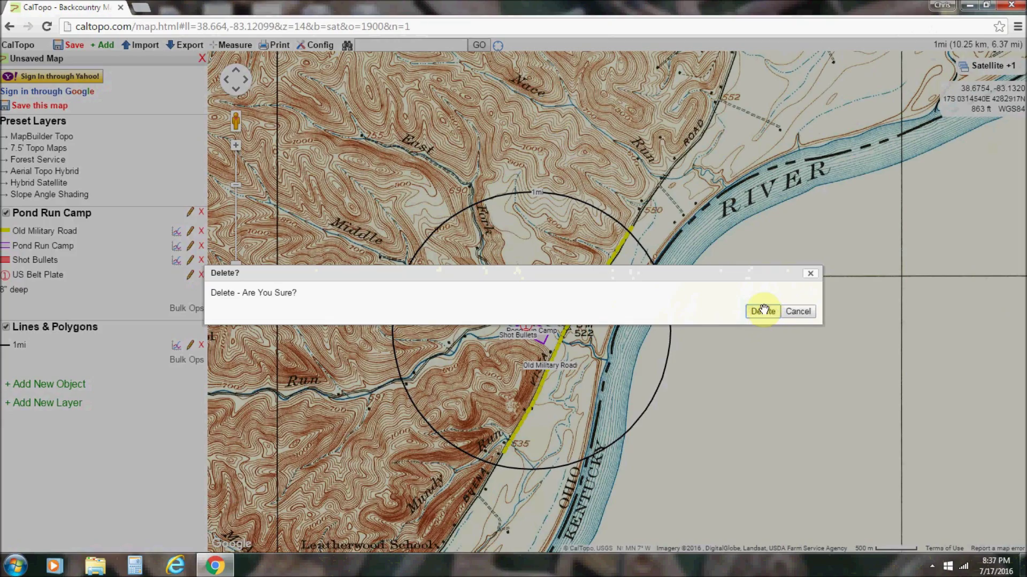
Try to save the map without signing in, and dismiss the dialogs
left_click_drag(480, 357, 469, 314)
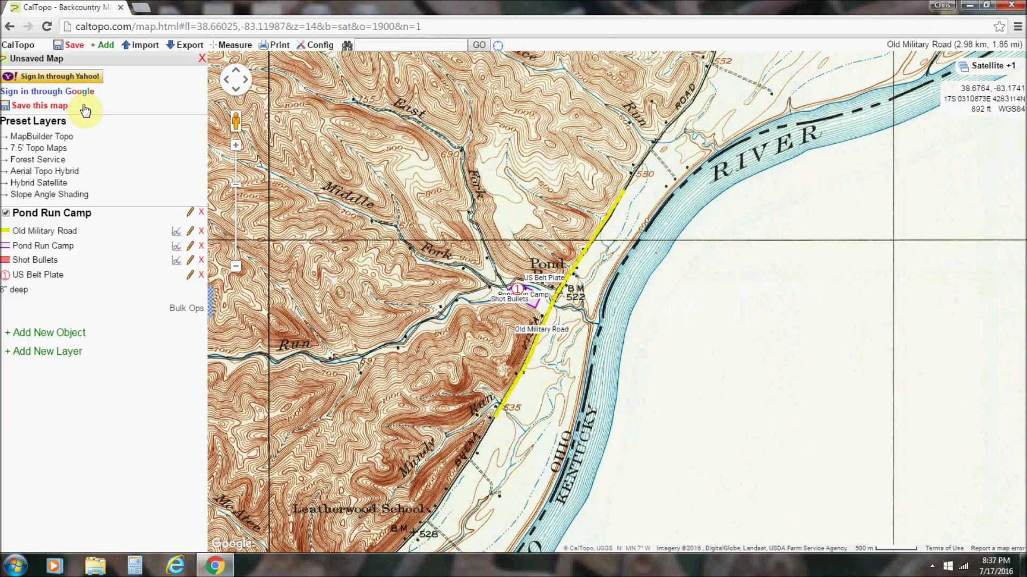
left_click(85, 110)
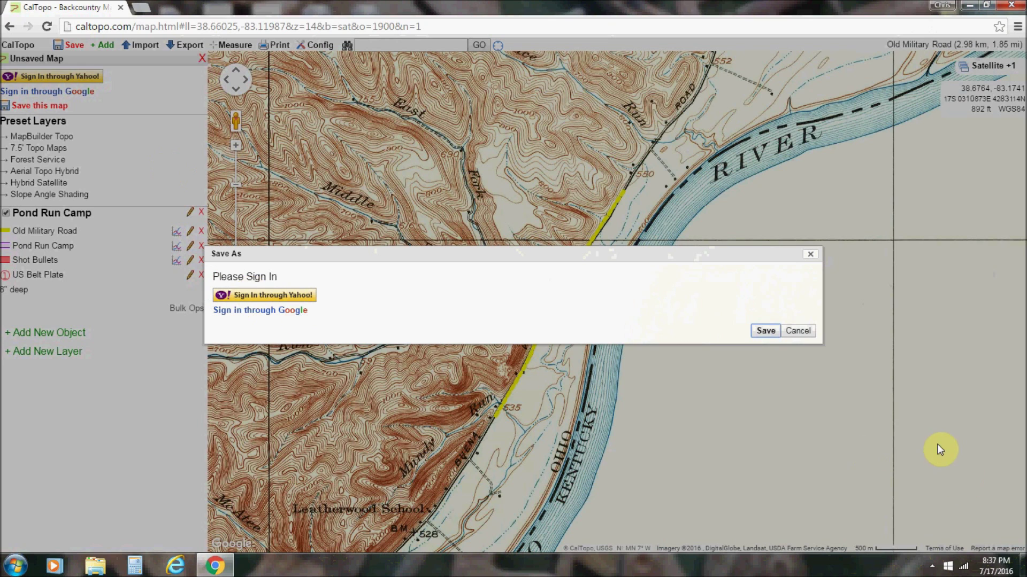
left_click(765, 330)
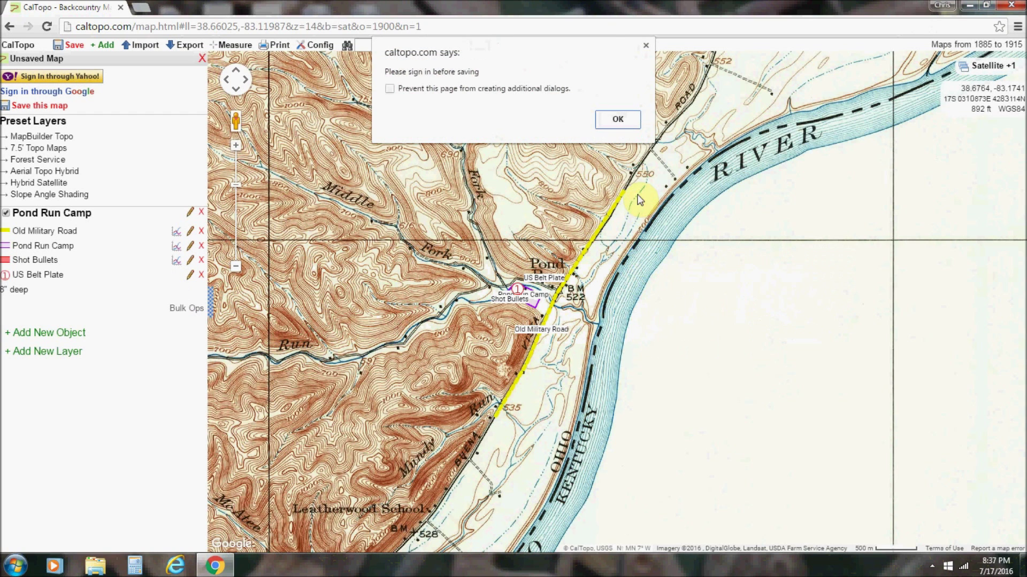
left_click(618, 119)
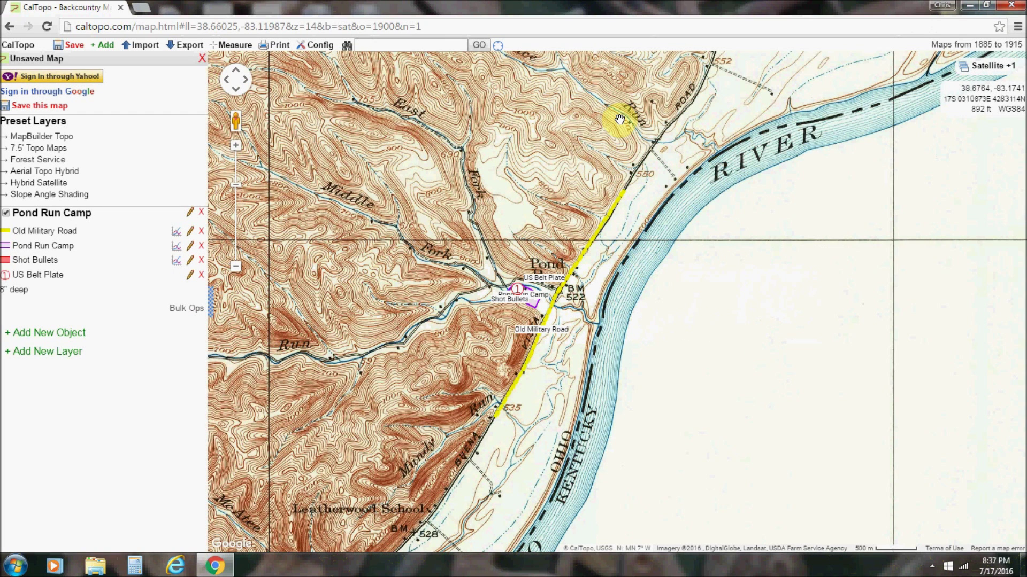
Set the 1885-1915 historical topo layer's opacity to 0% over the Pond Run Camp area
scroll(577, 291, "up", 1)
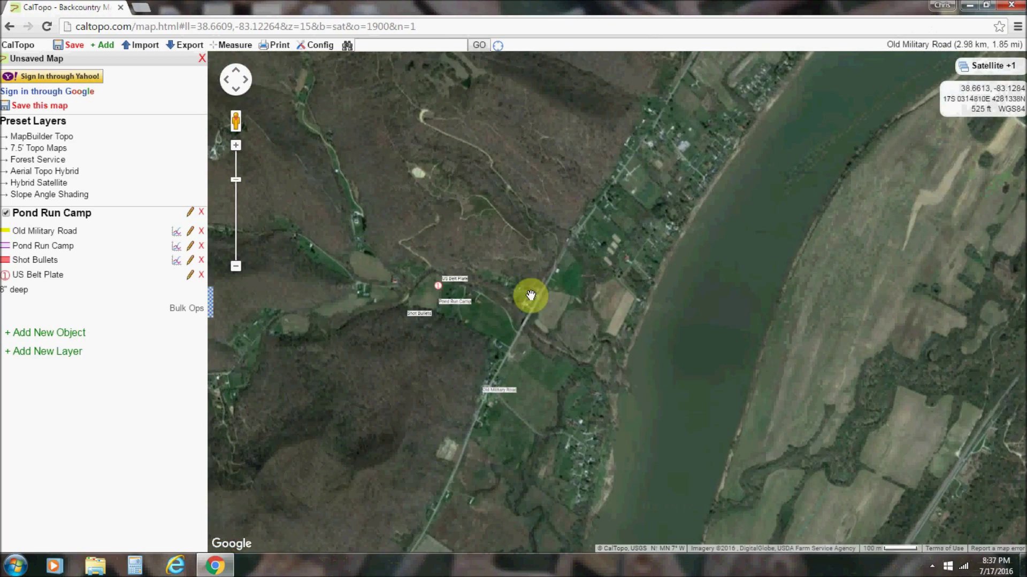
scroll(463, 305, "up", 1)
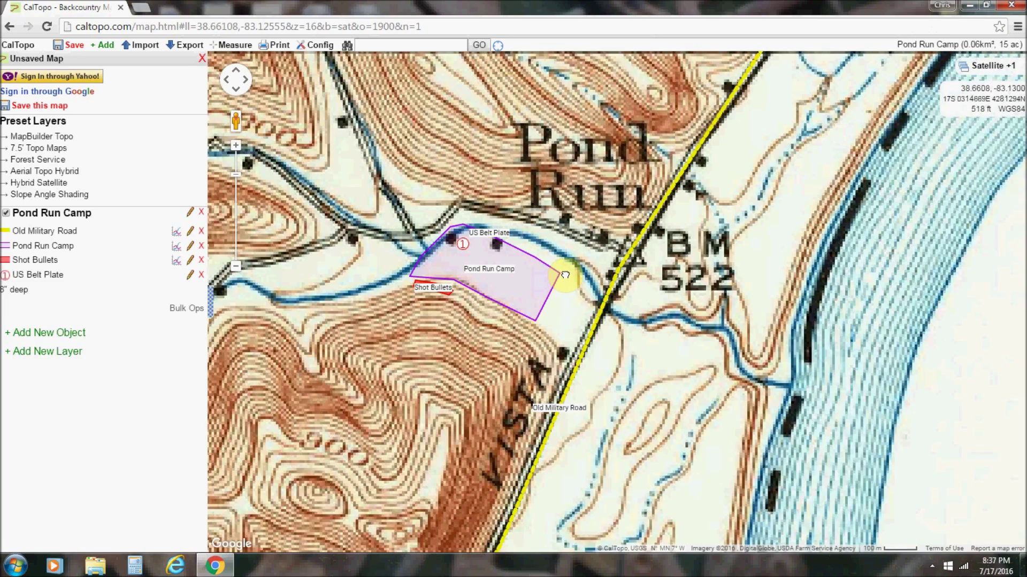
scroll(565, 275, "up", 1)
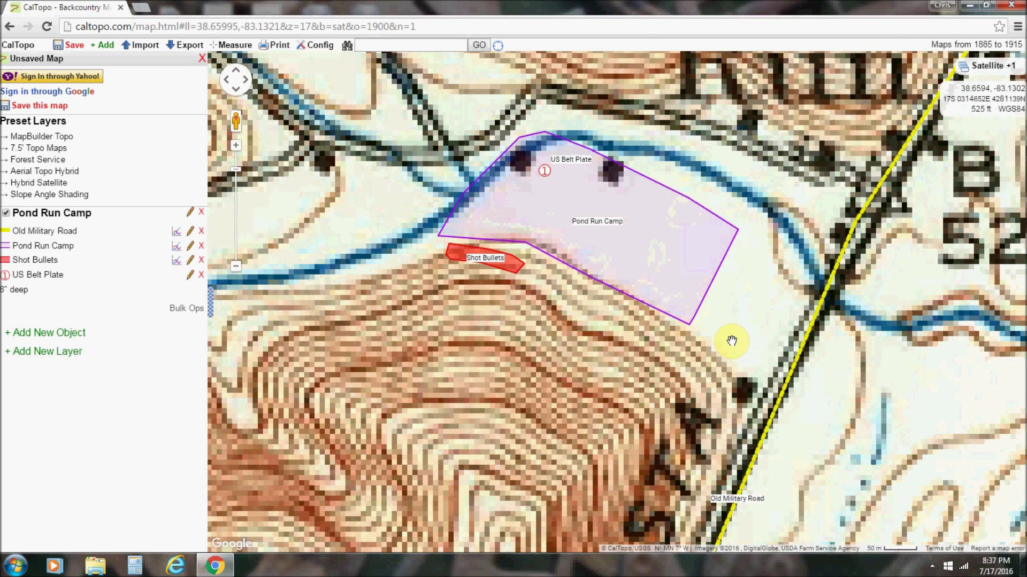
mouse_move(999, 75)
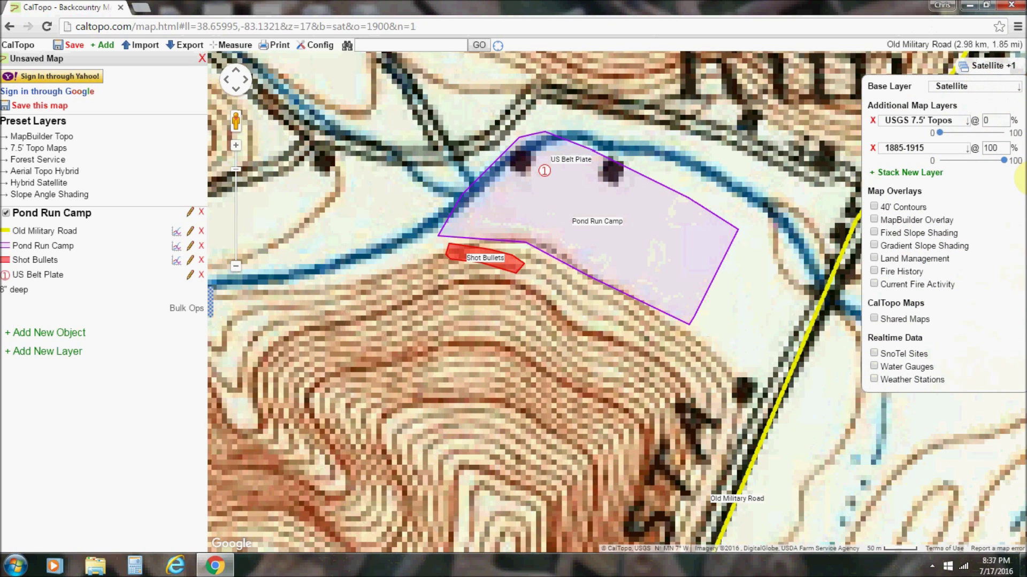
left_click_drag(1004, 161, 939, 160)
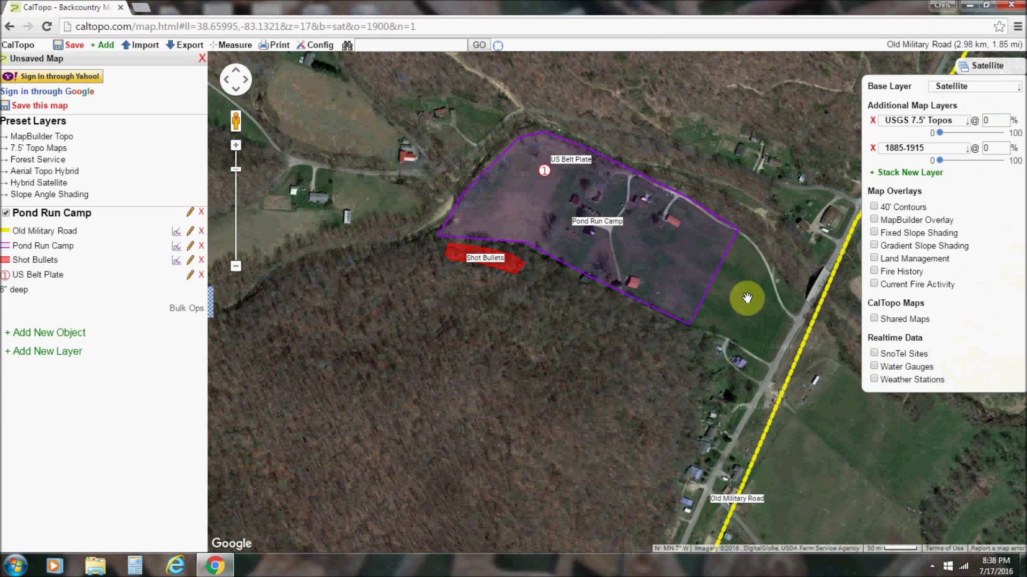
Examine the Pond Run Camp, the US Belt Plate find and the Shot Bullets area on the plain satellite imagery
scroll(724, 245, "up", 1)
left_click_drag(782, 184, 801, 213)
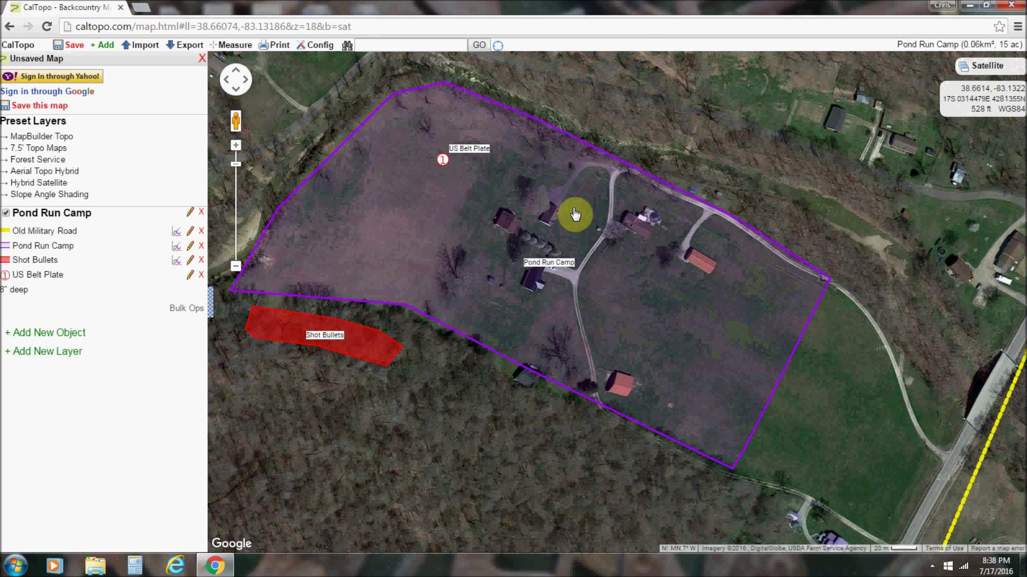
left_click_drag(541, 211, 564, 220)
left_click_drag(573, 263, 592, 249)
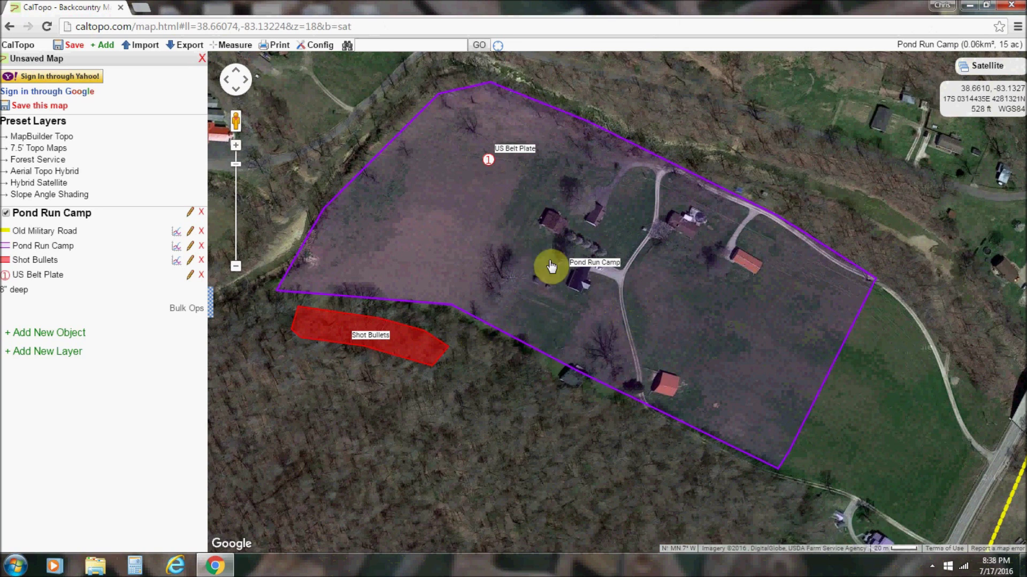
left_click_drag(539, 209, 573, 237)
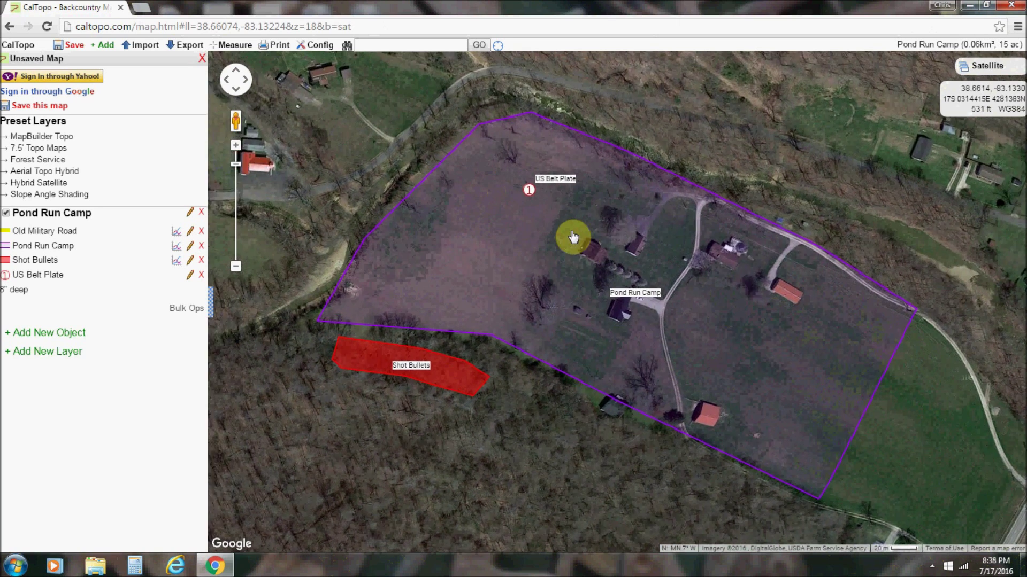
scroll(590, 236, "down", 1)
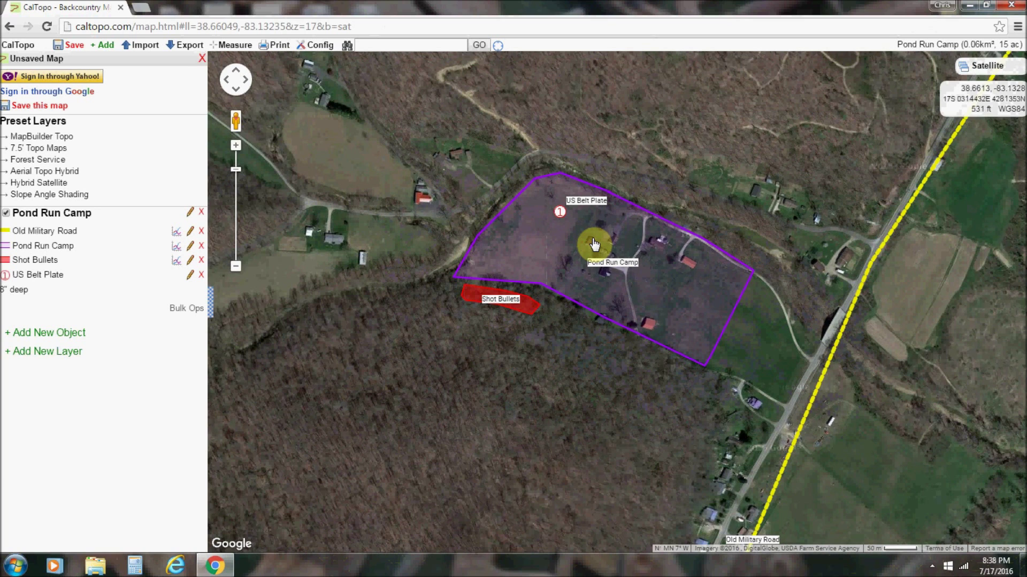